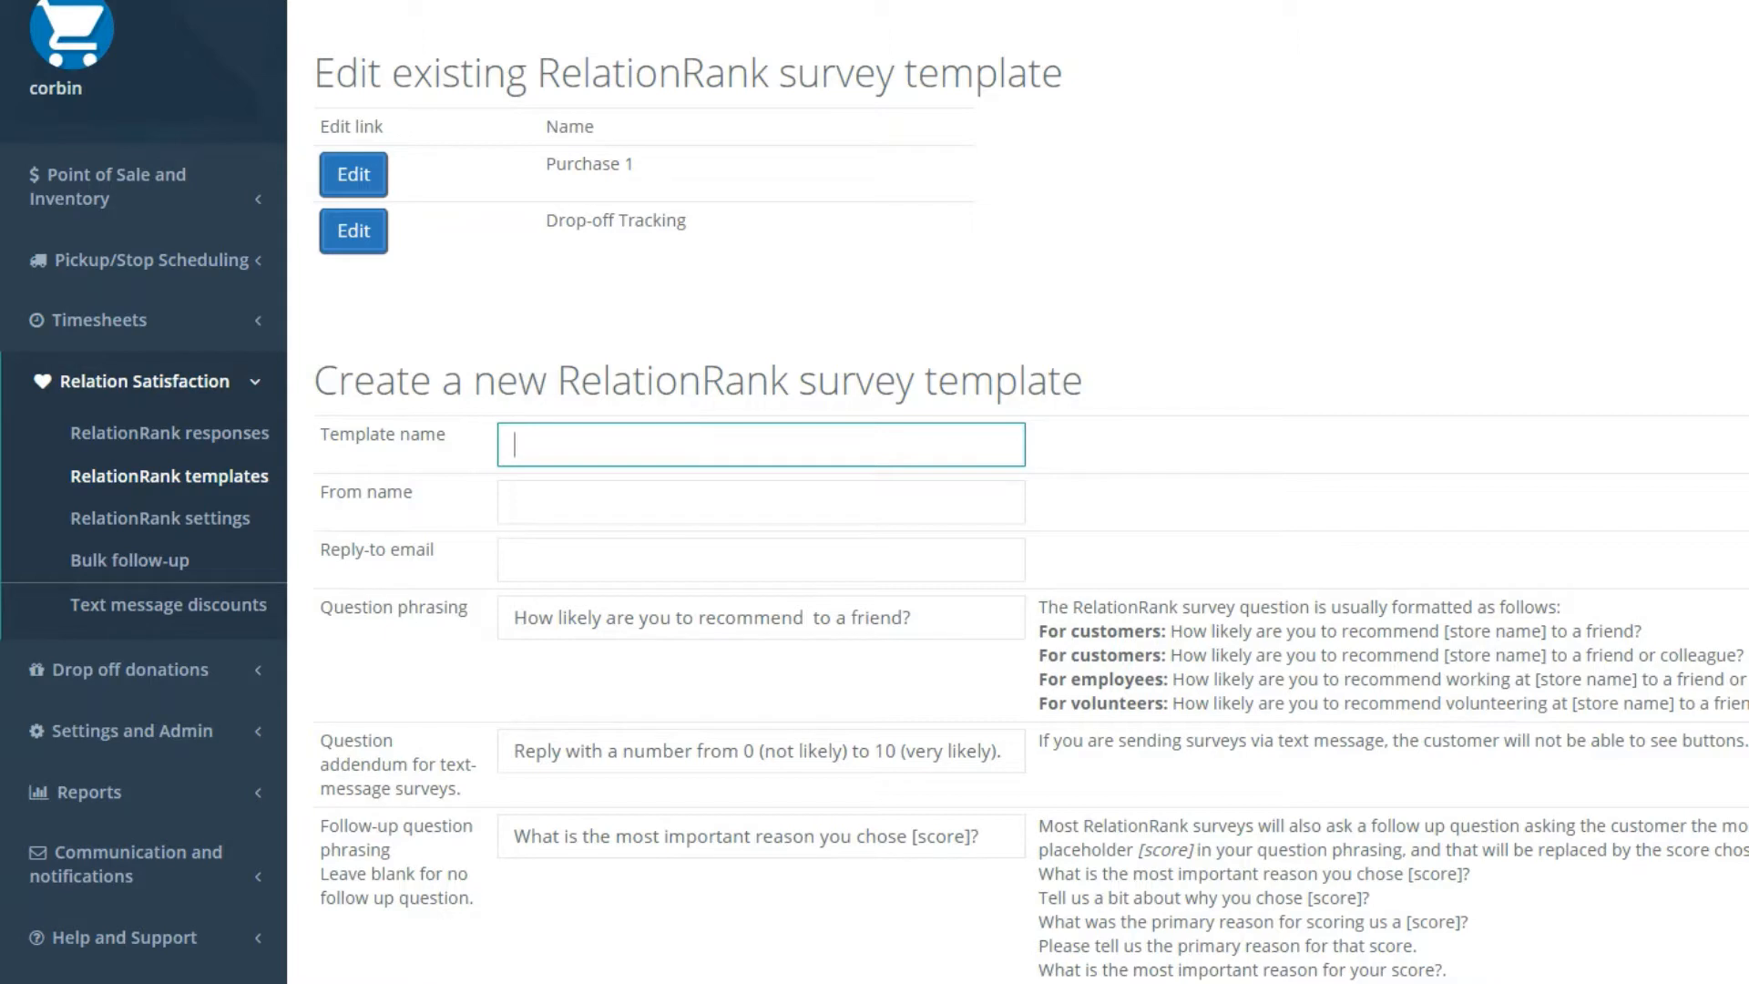
- Name the new survey template "Pickup Scheduling survey" and set its From name to "ThriftCart pickup service questionnaire"
type("Pickup Scheduling survey")
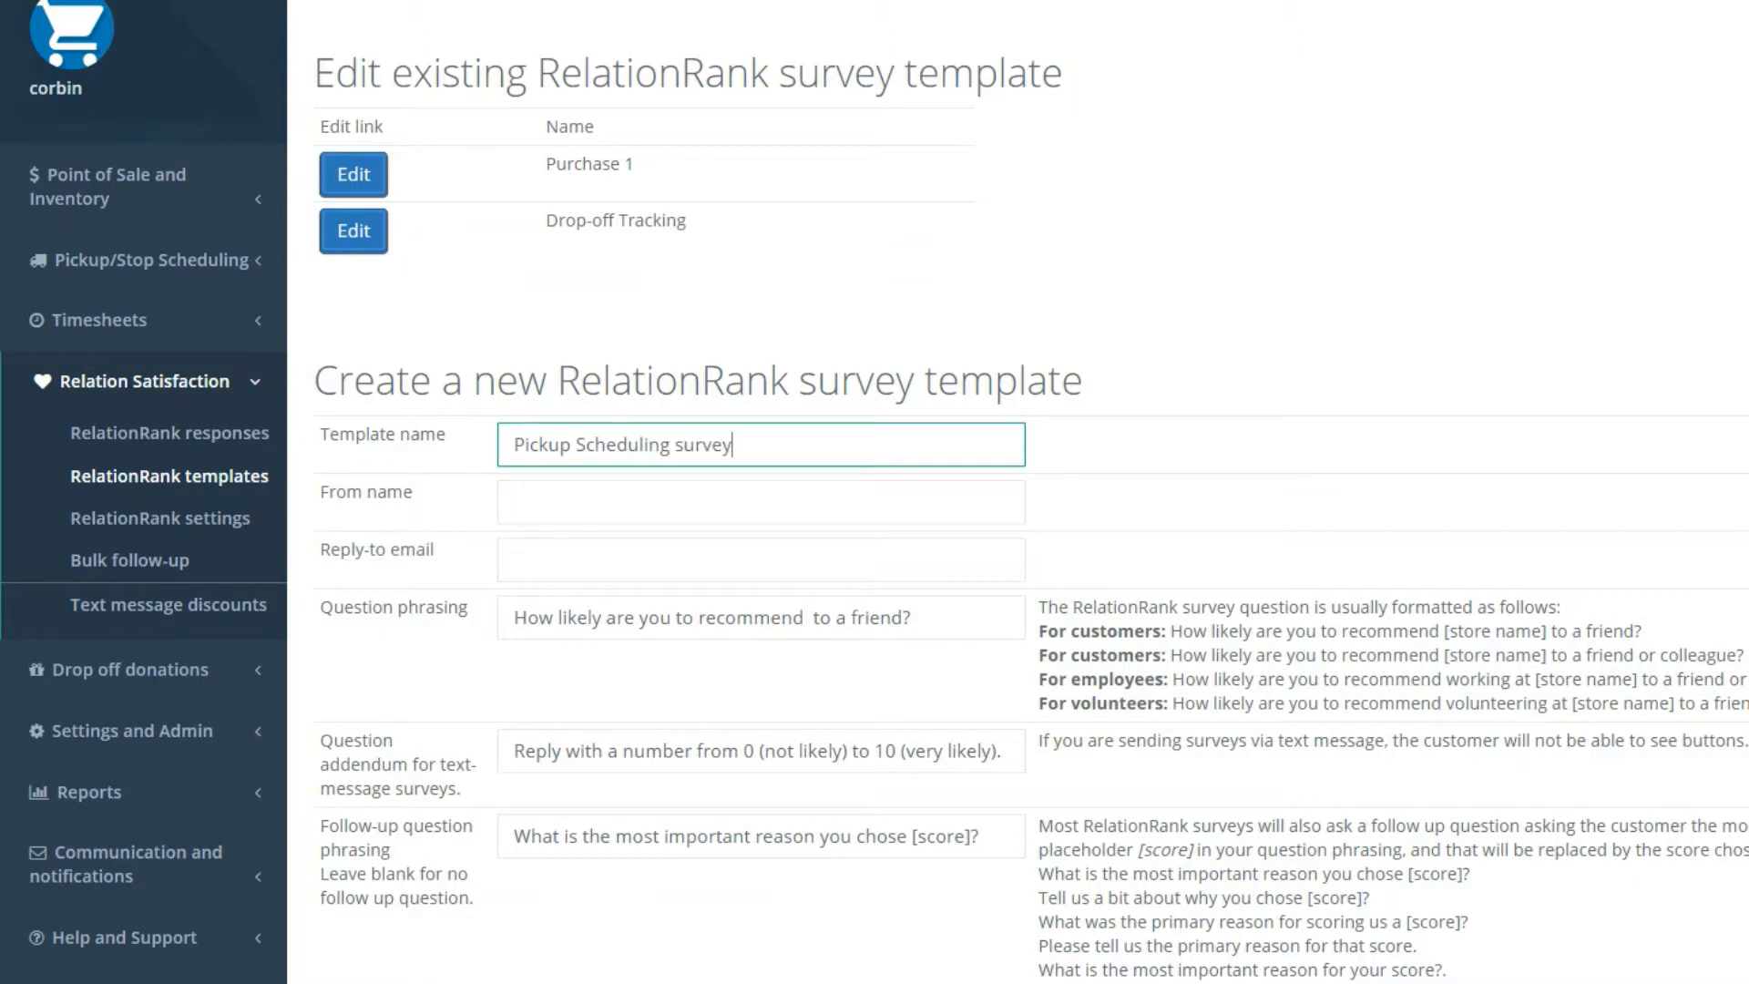
key("Tab")
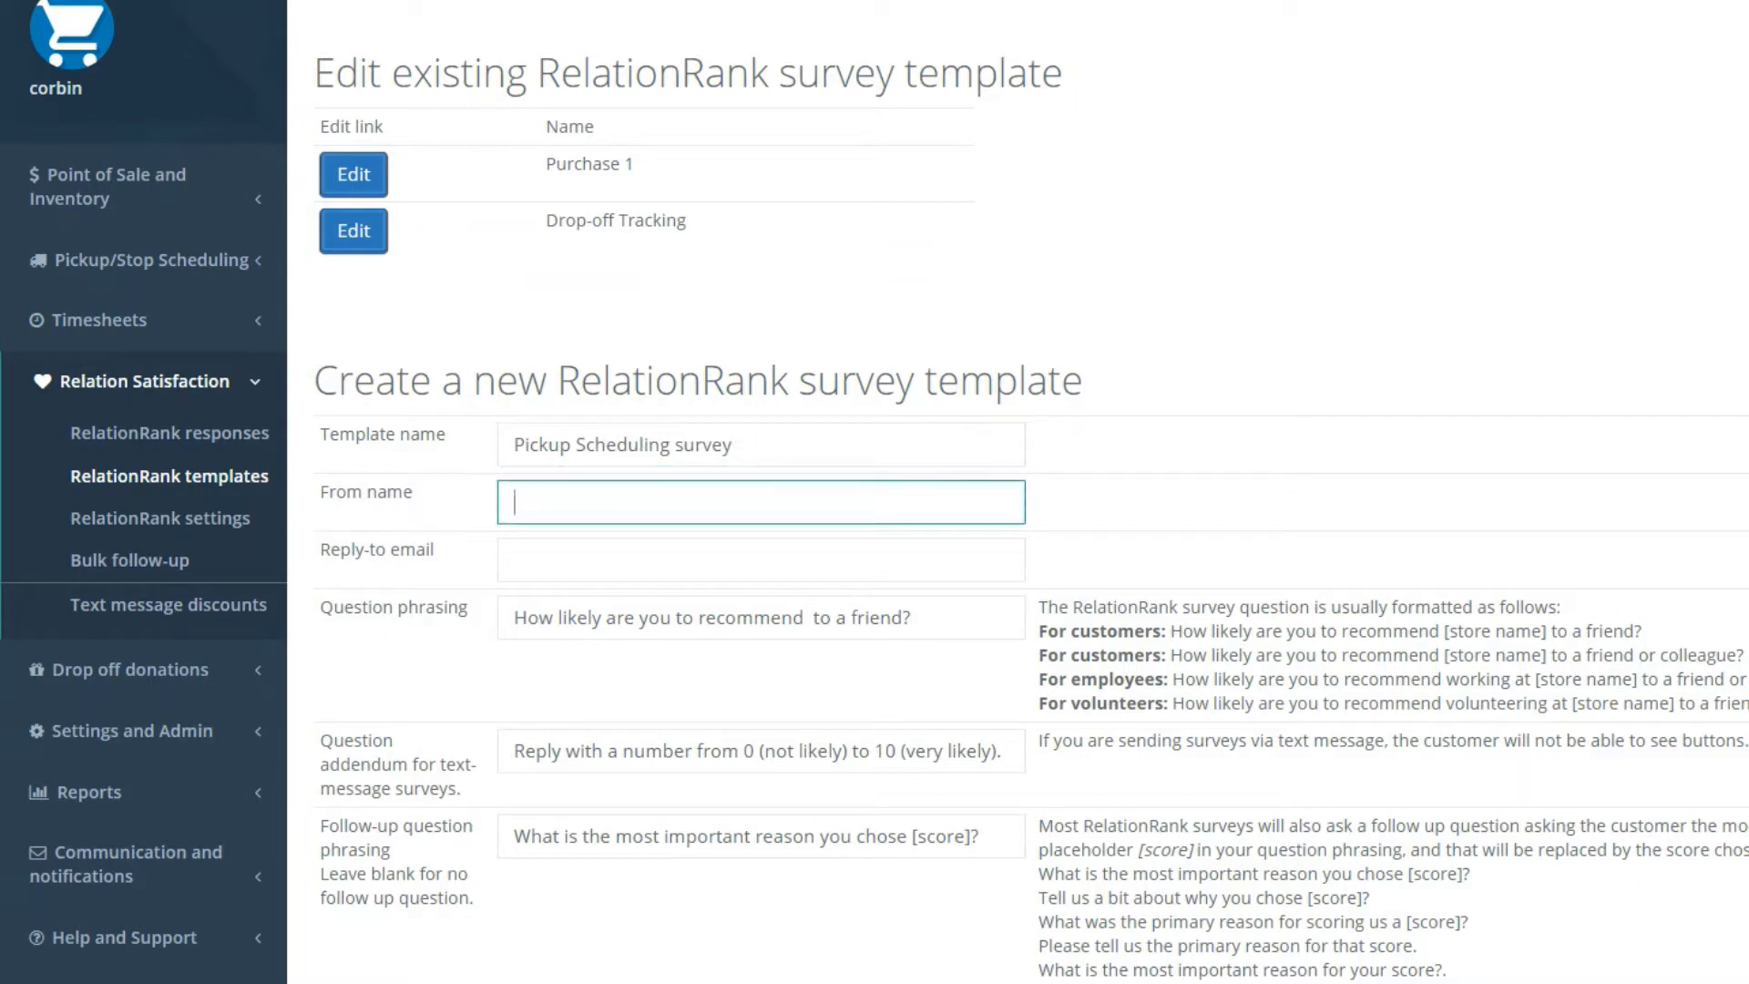
left_click(1121, 658)
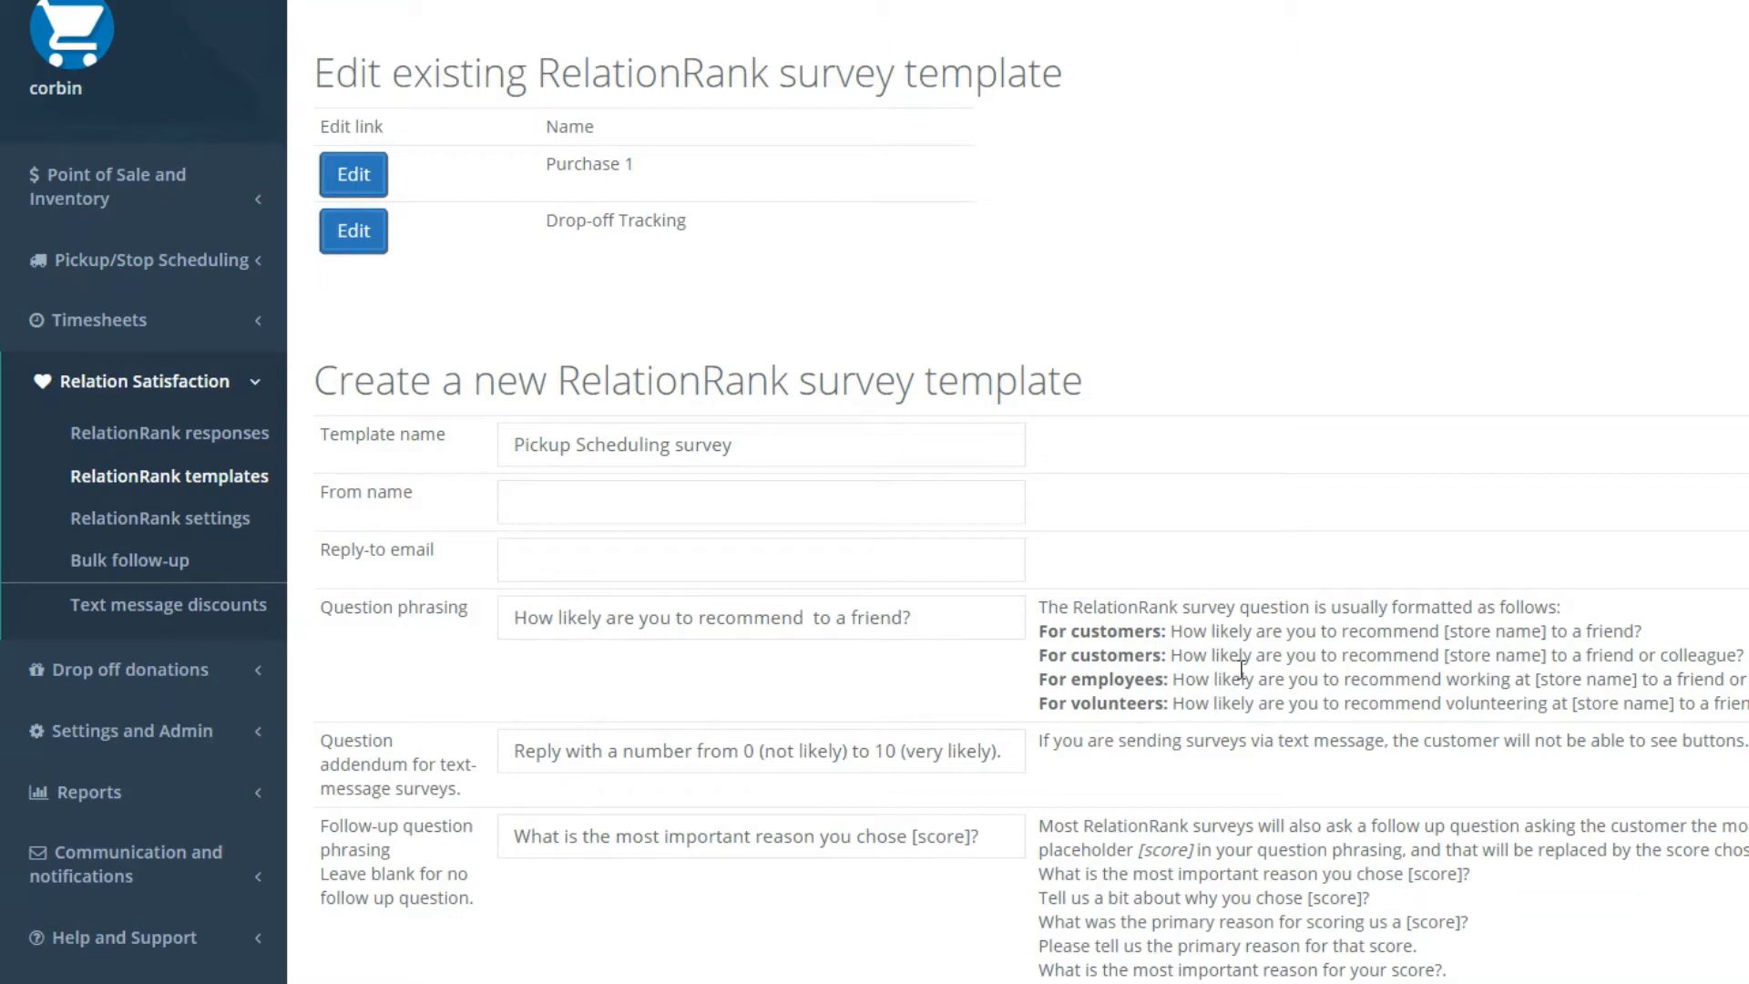
left_click(693, 502)
type("Thrif")
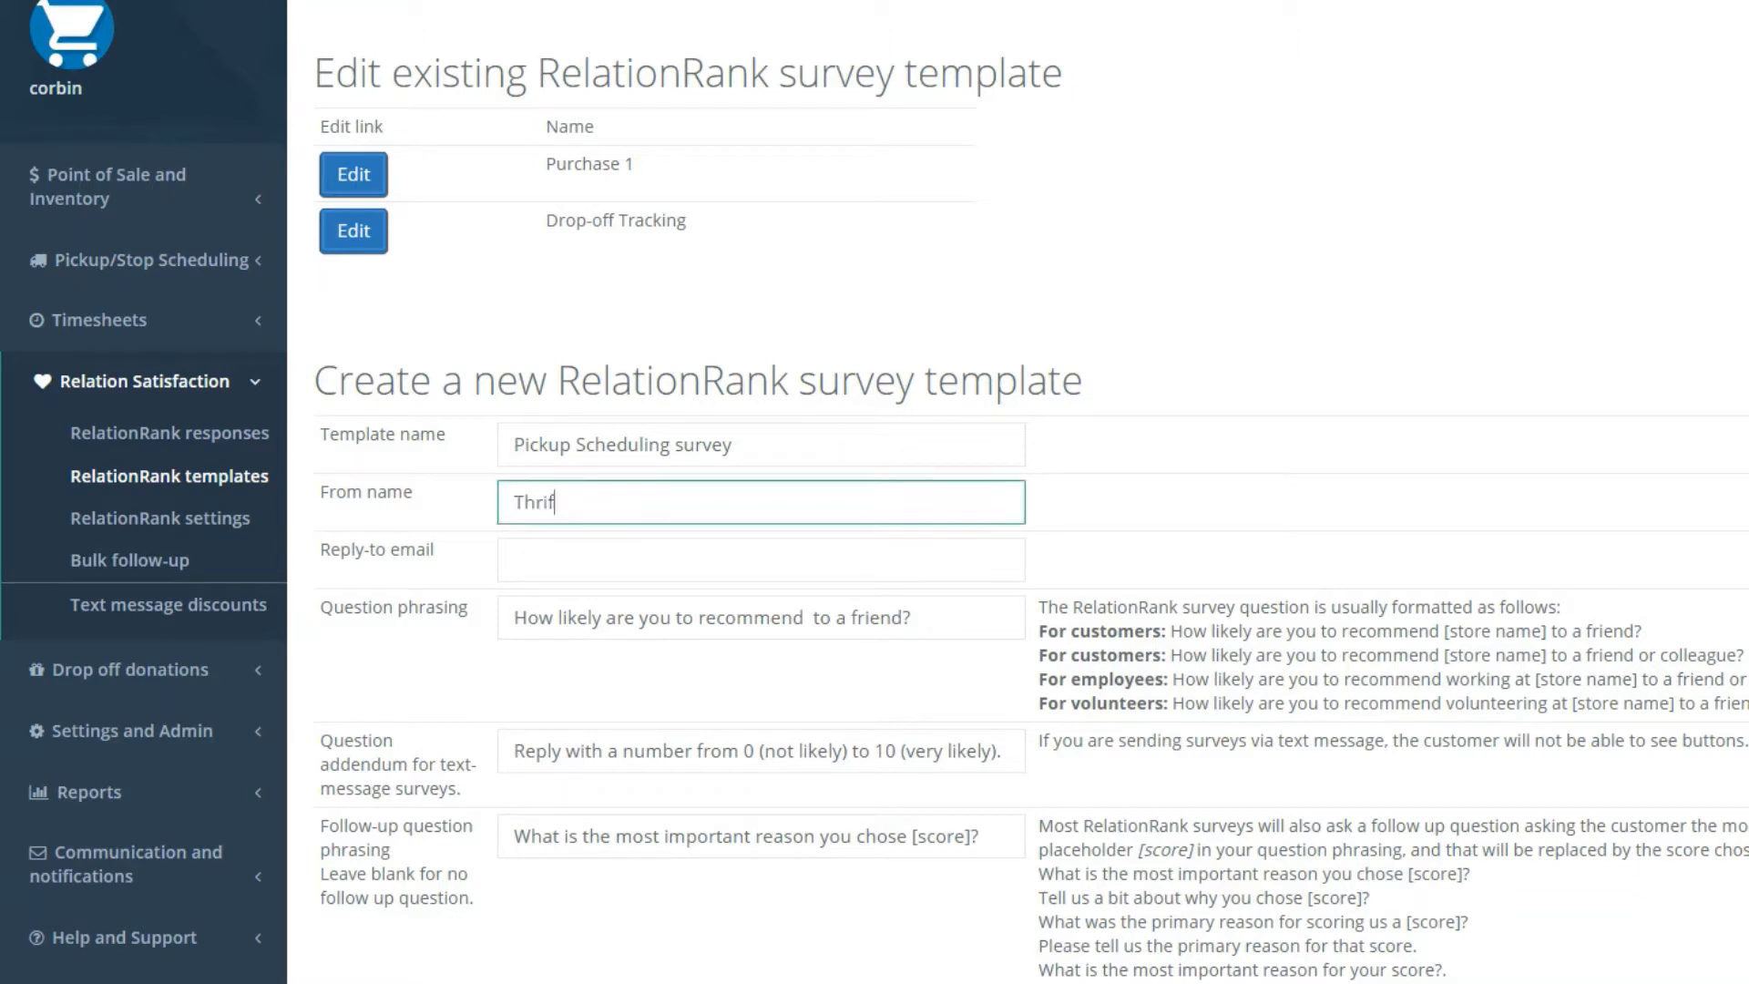
type("tCart pickup service questionnaire")
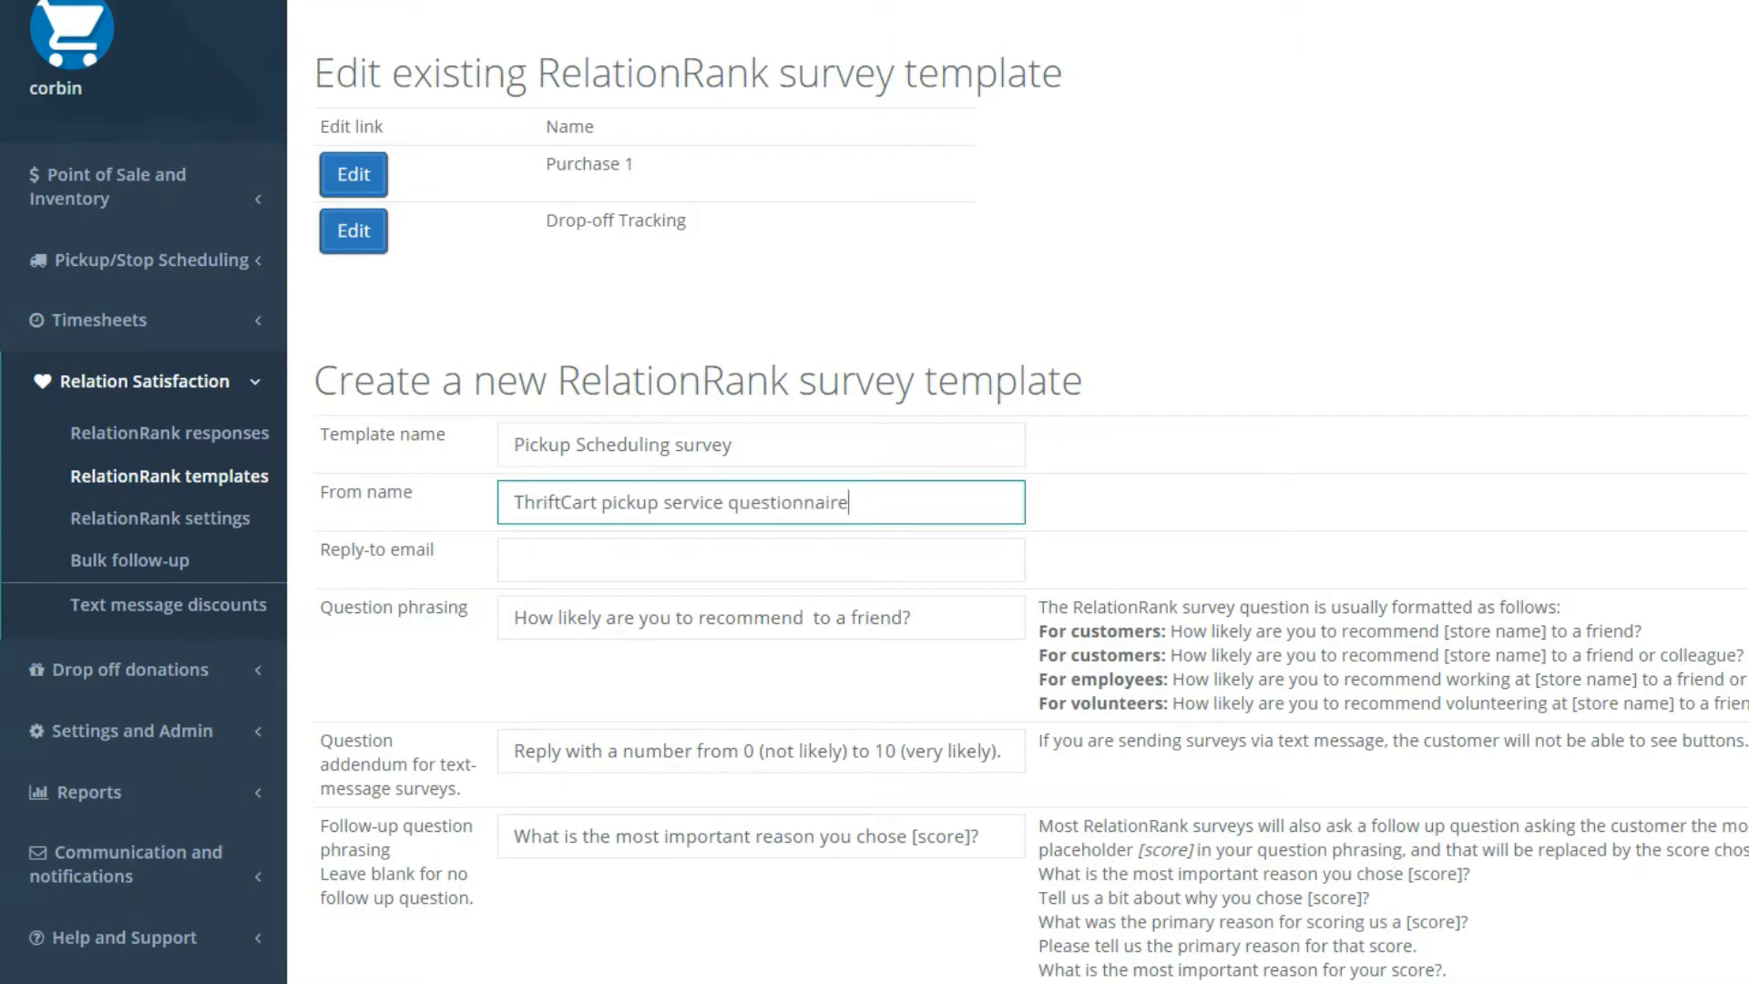
- Fill in the template's reply-to email with the copied no-reply address
key("Tab")
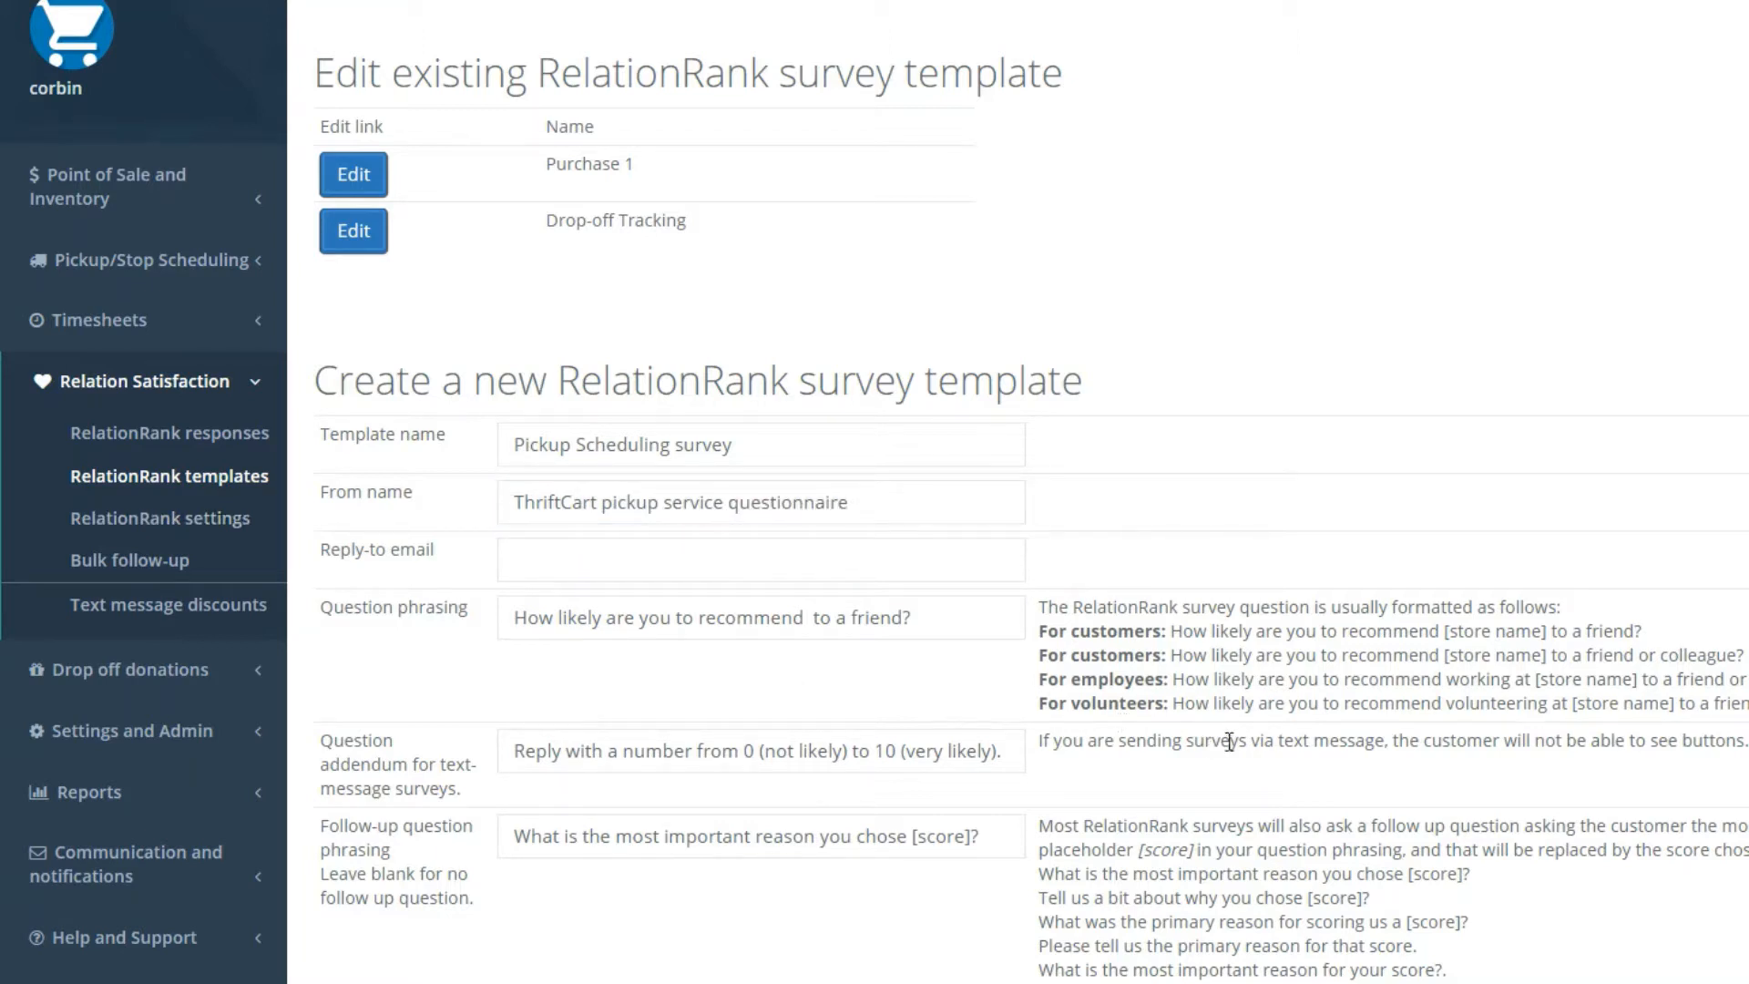
key("ctrl+v")
scroll(1336, 772, "down", 3)
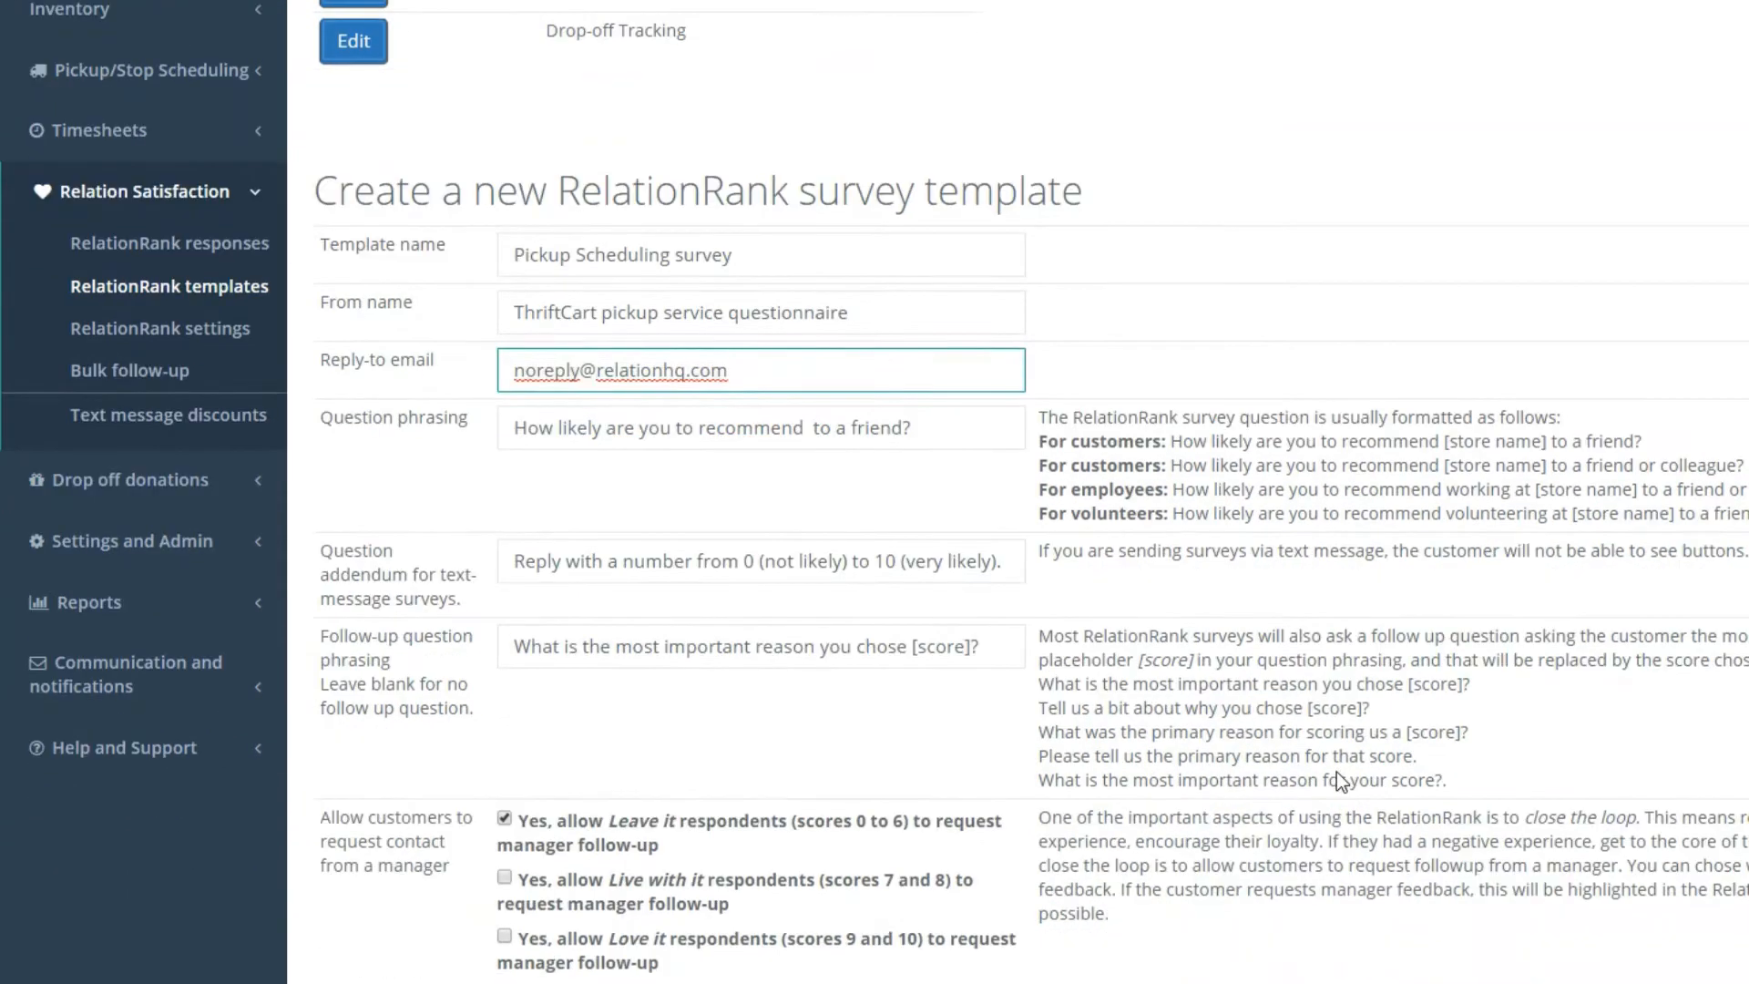
- Reword the survey question as "How likely are you to recommend our pickup services to your neighbors!"
key("Tab")
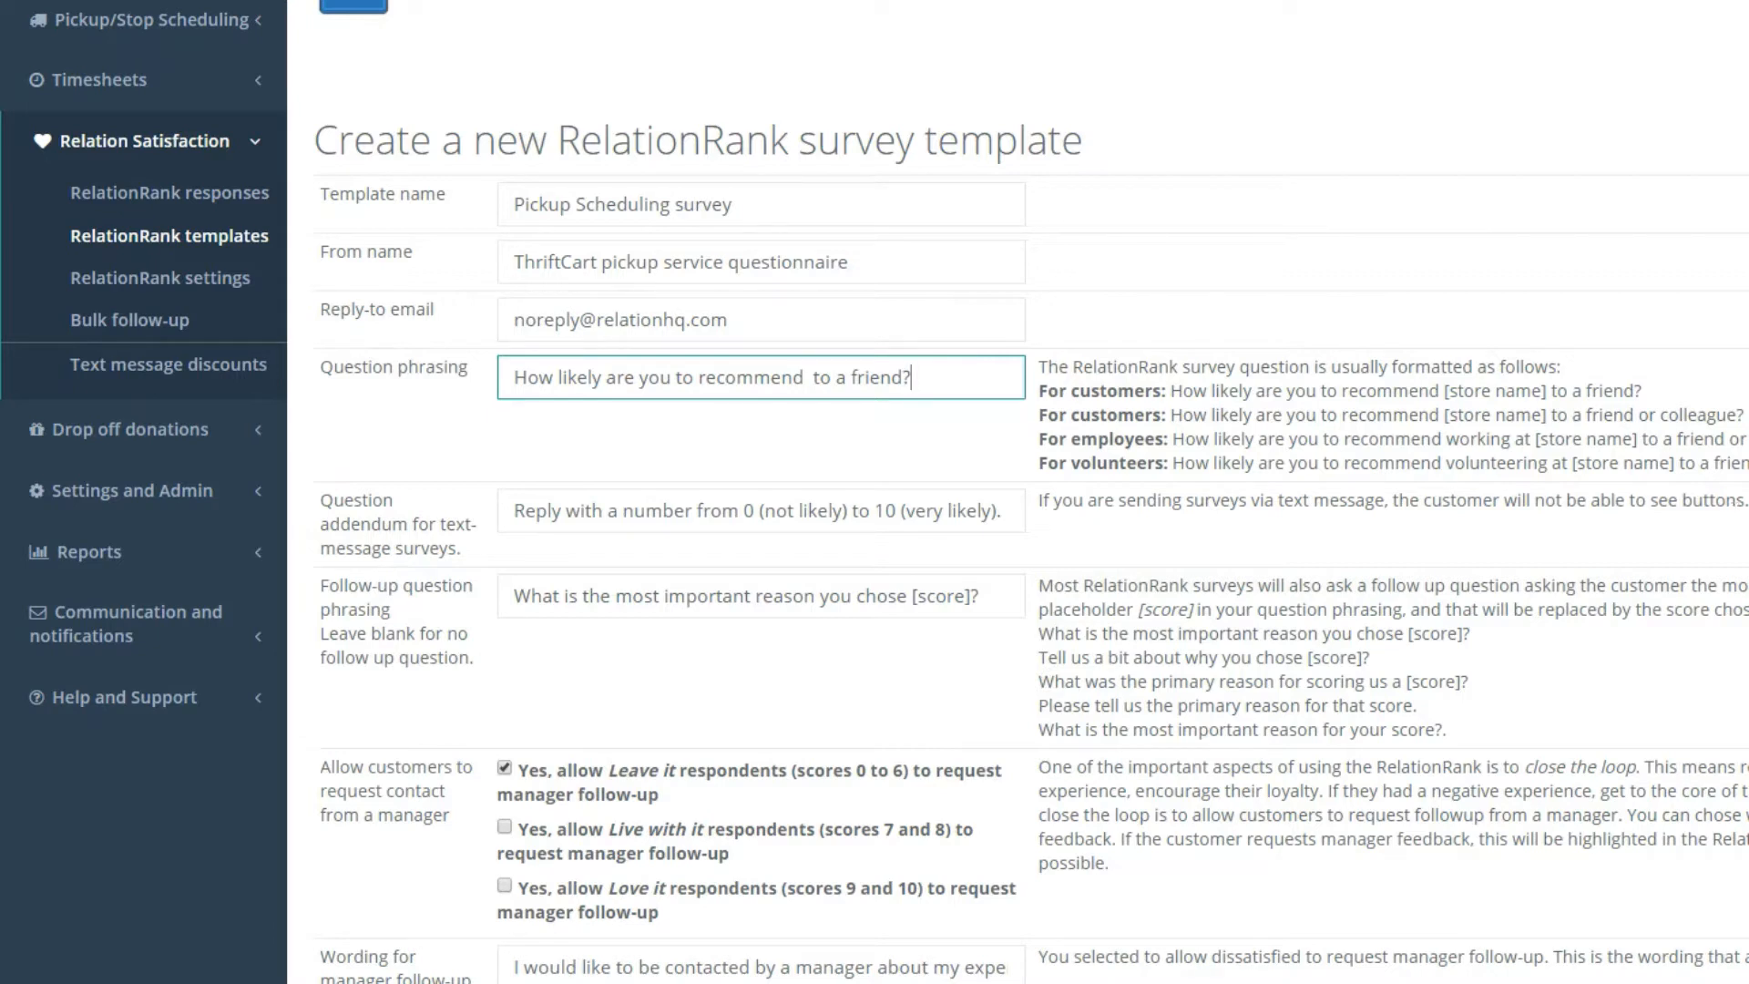
left_click_drag(1171, 391, 1640, 392)
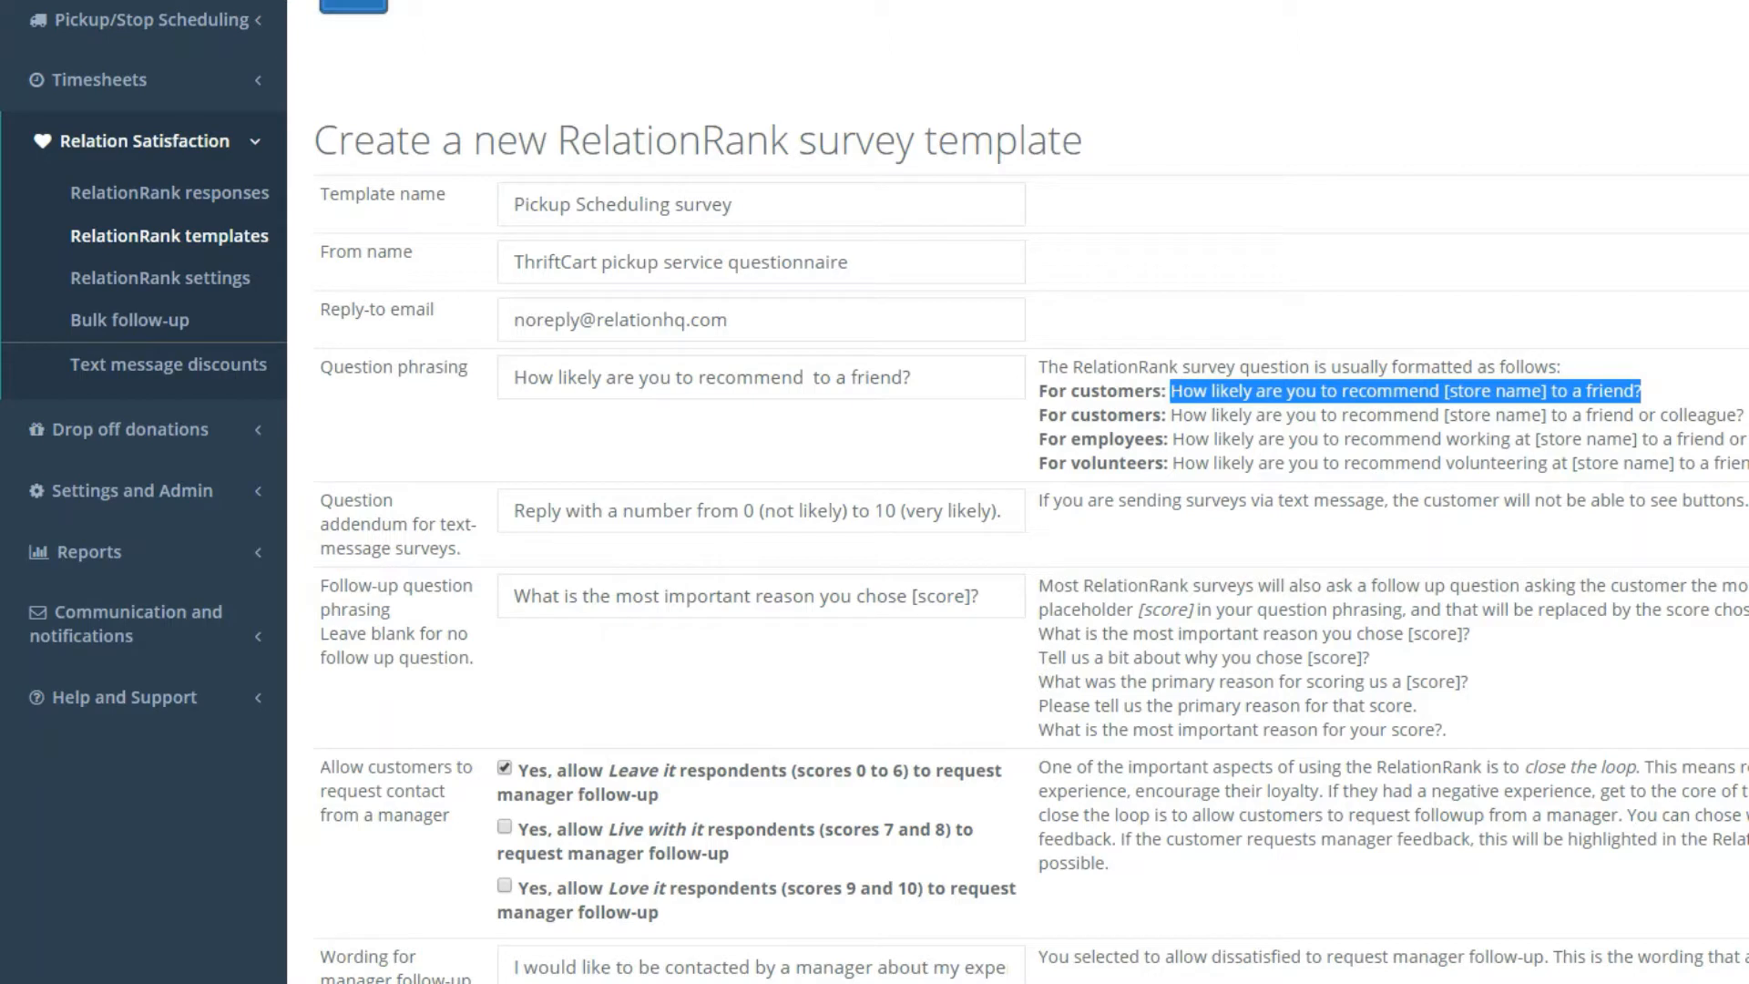
left_click_drag(1748, 439, 1738, 439)
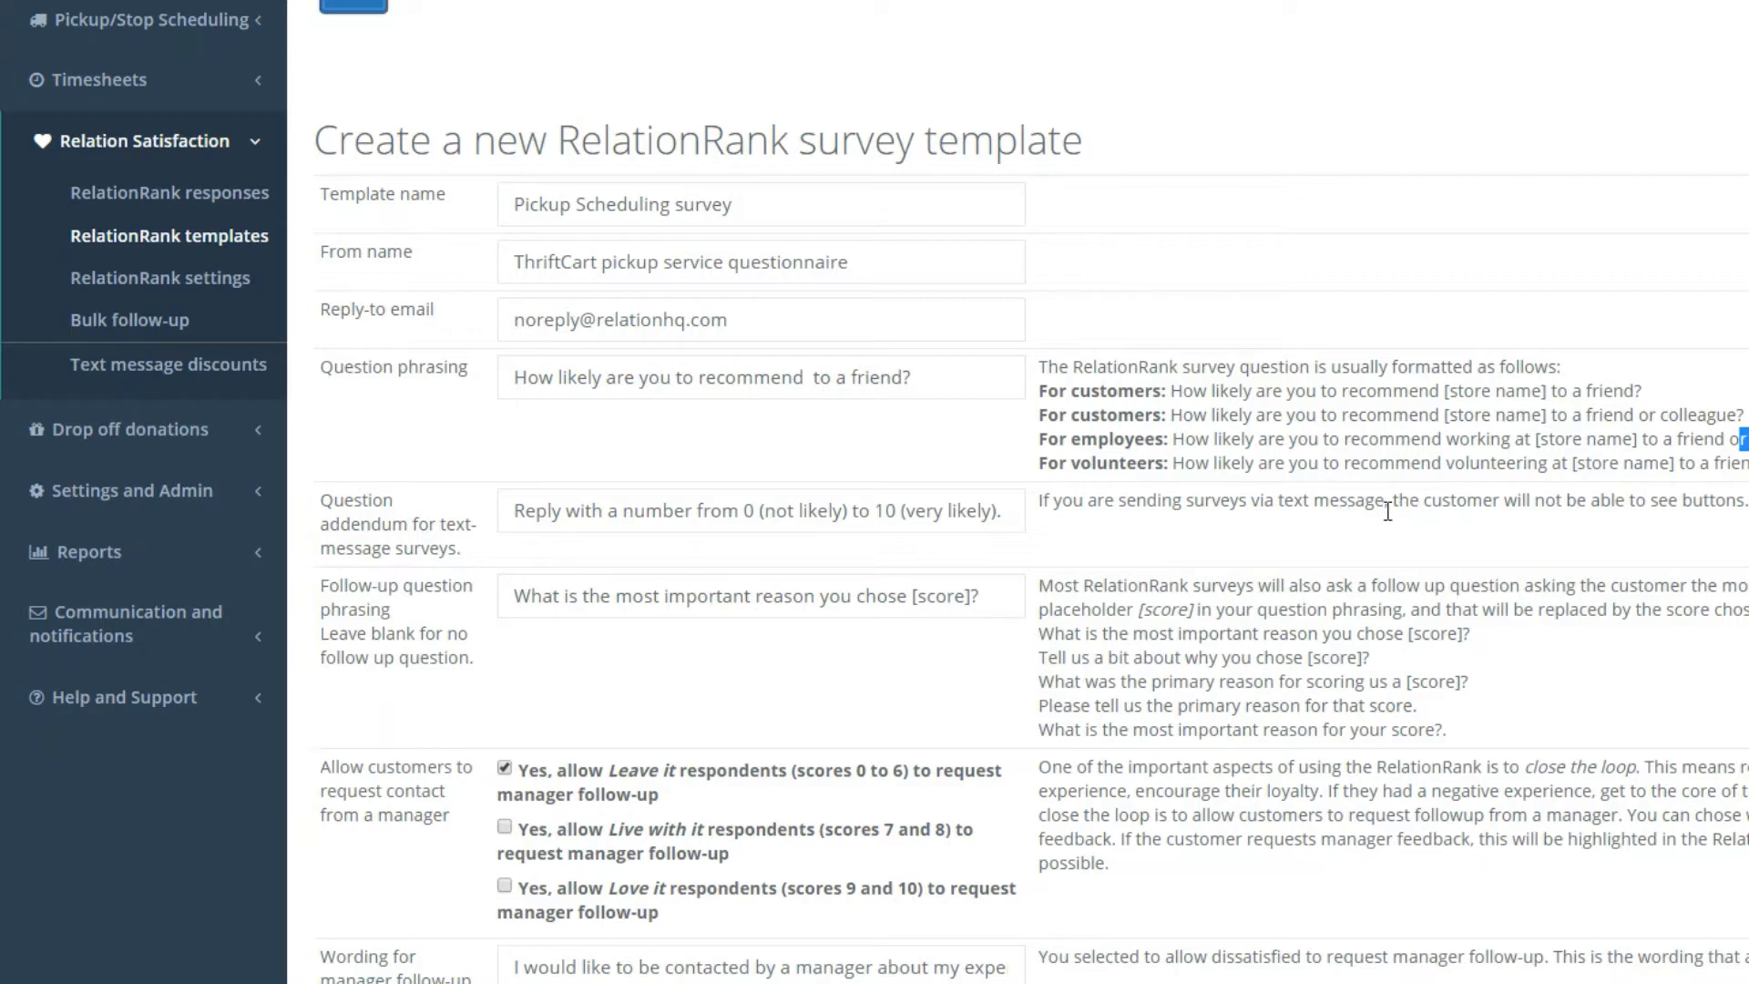
left_click_drag(809, 377, 1722, 507)
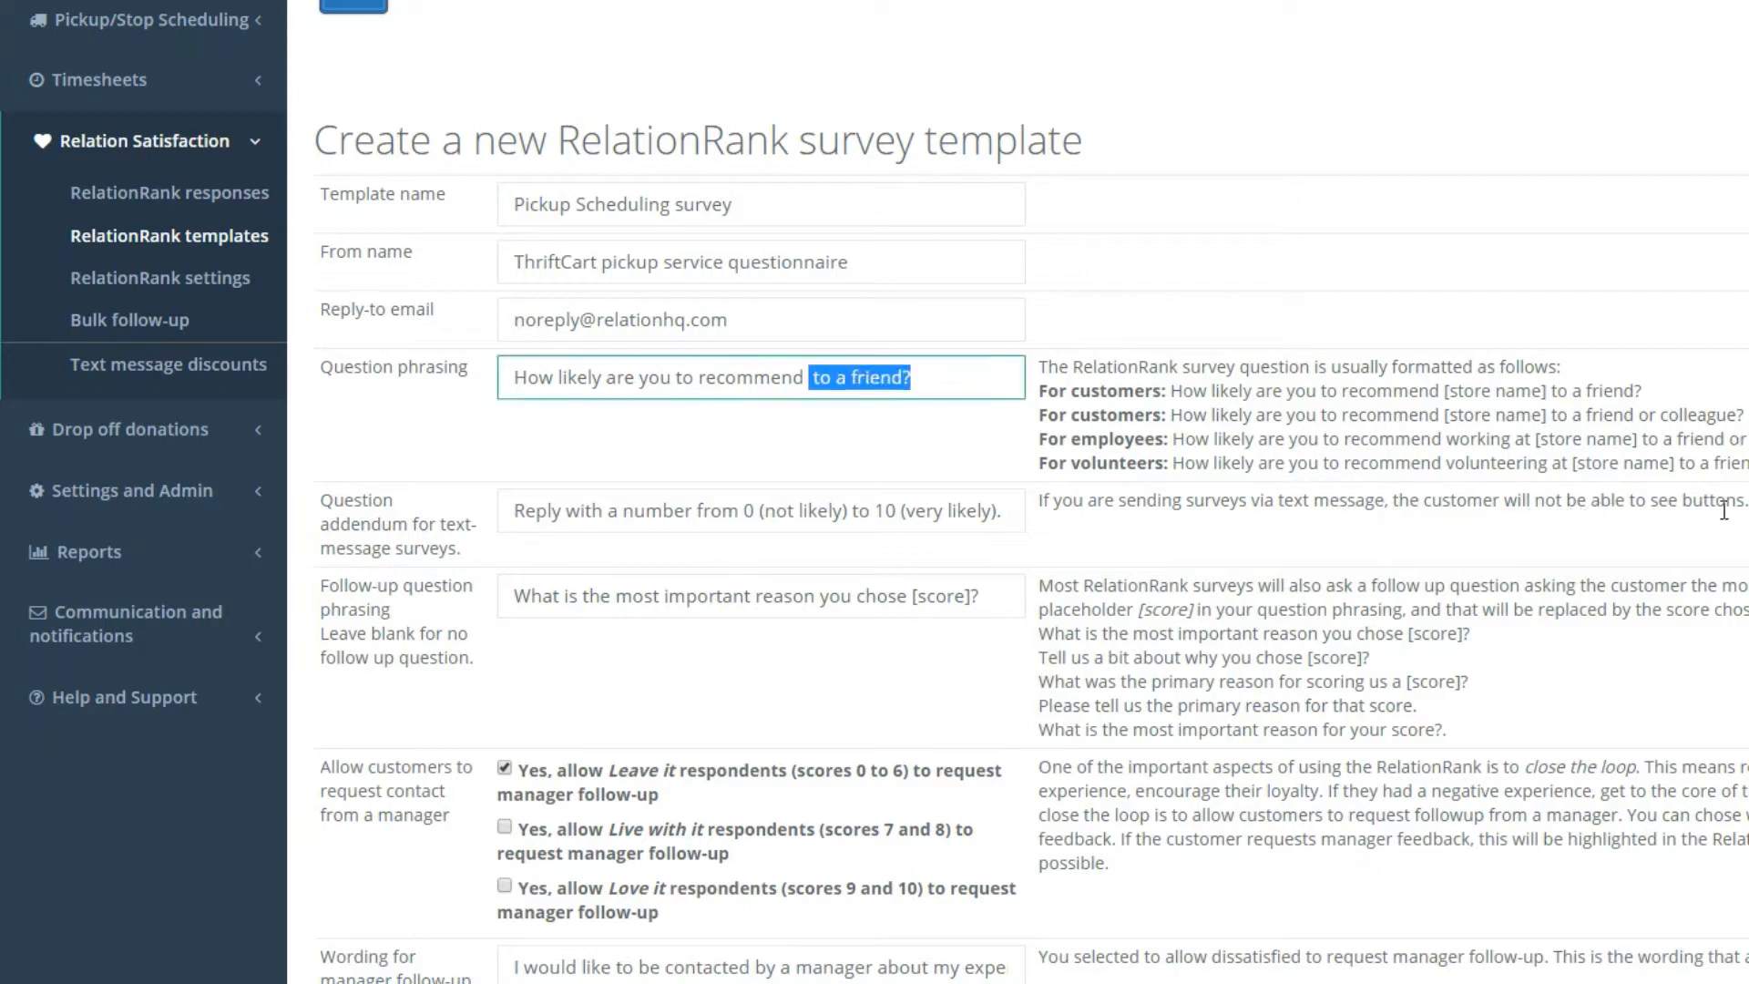
type("our pickup sc")
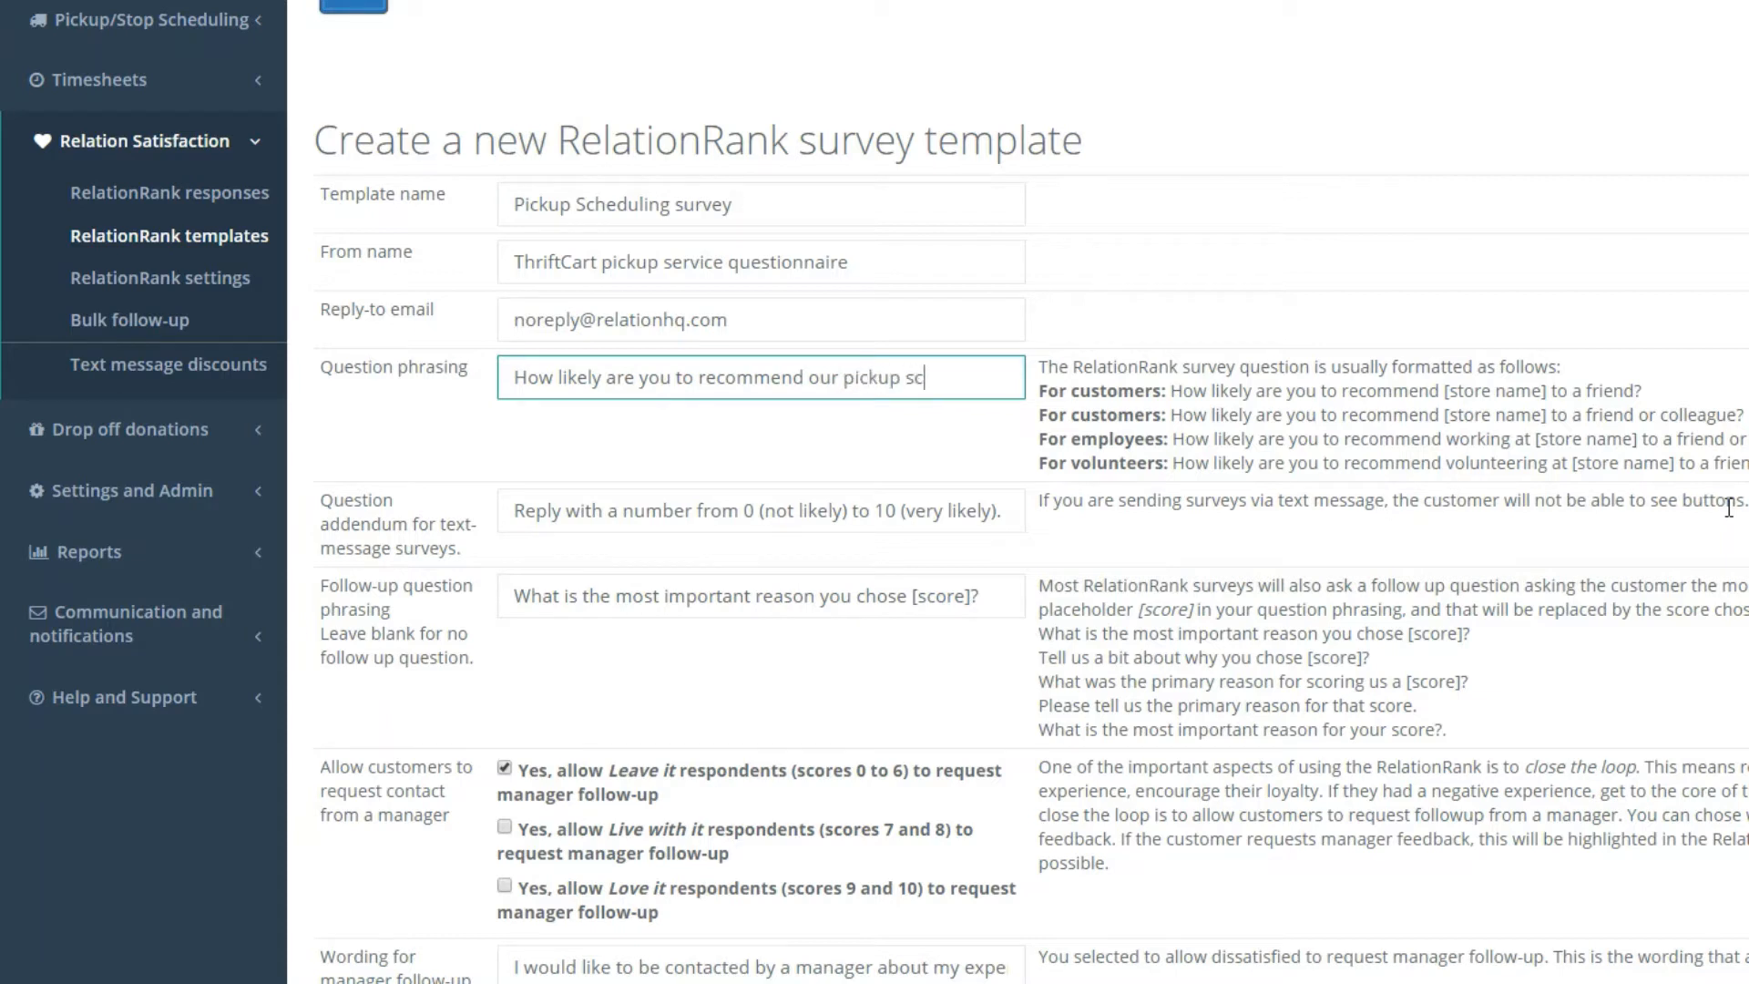
key("BackSpace")
type("ervices to your")
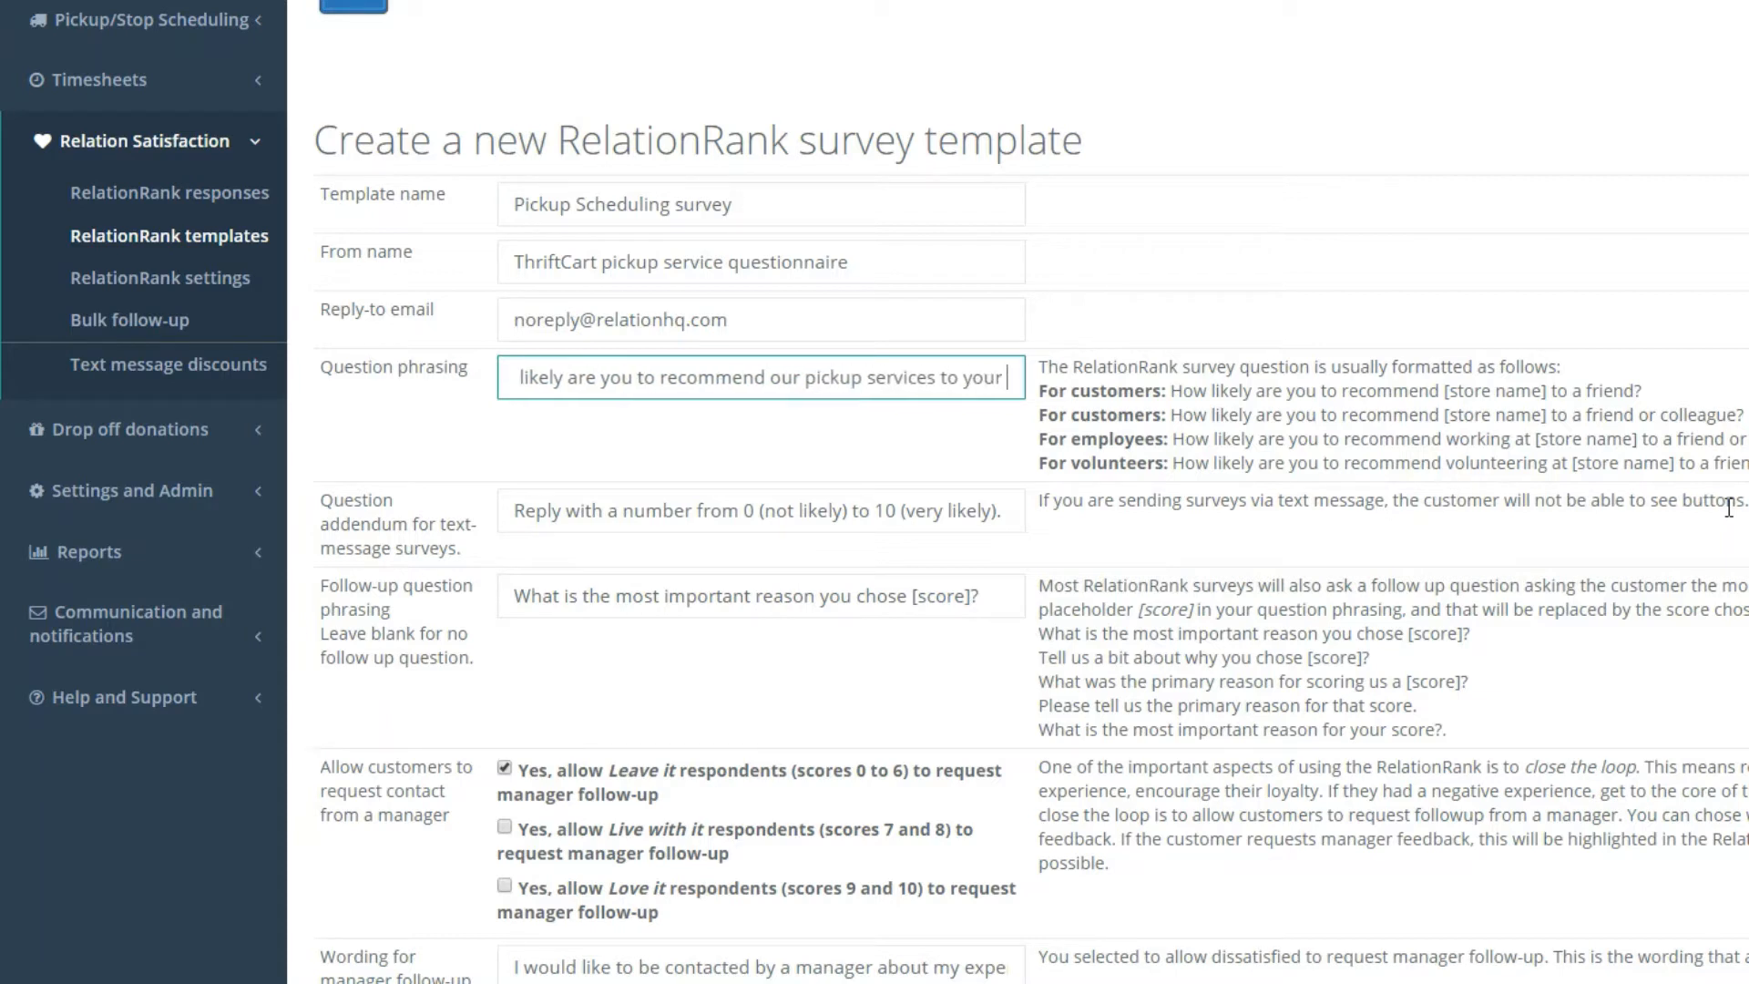
type(" neighbo")
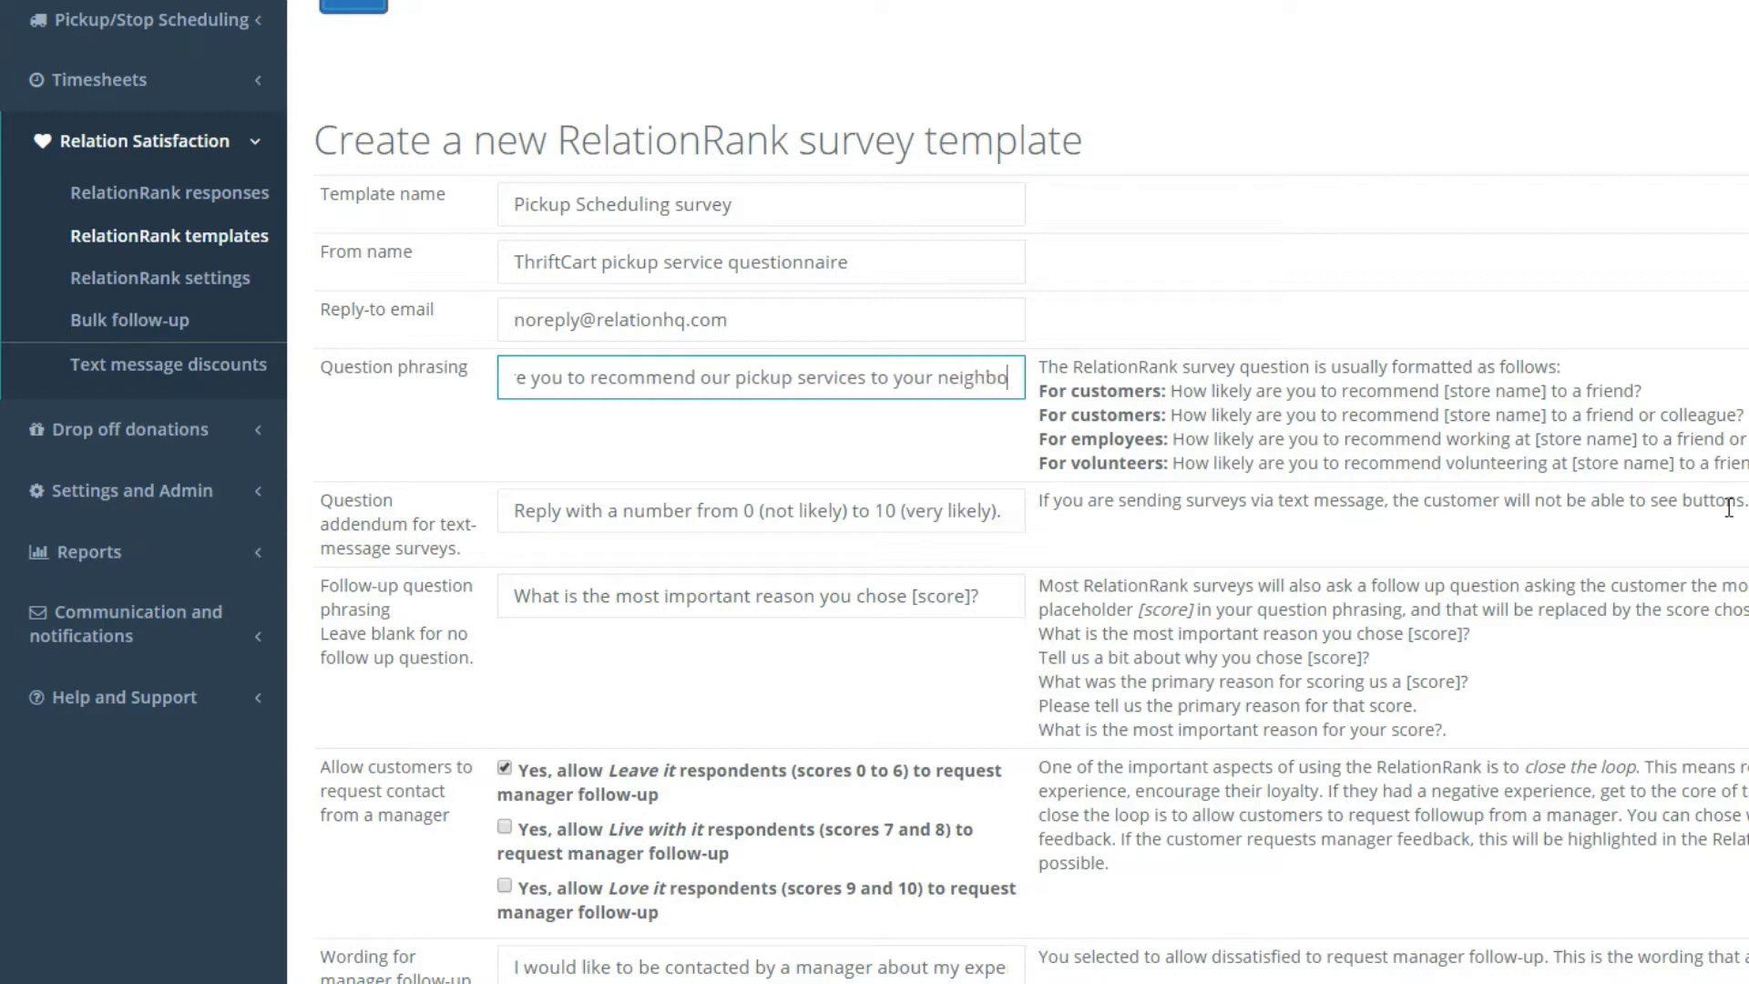
type("rs!")
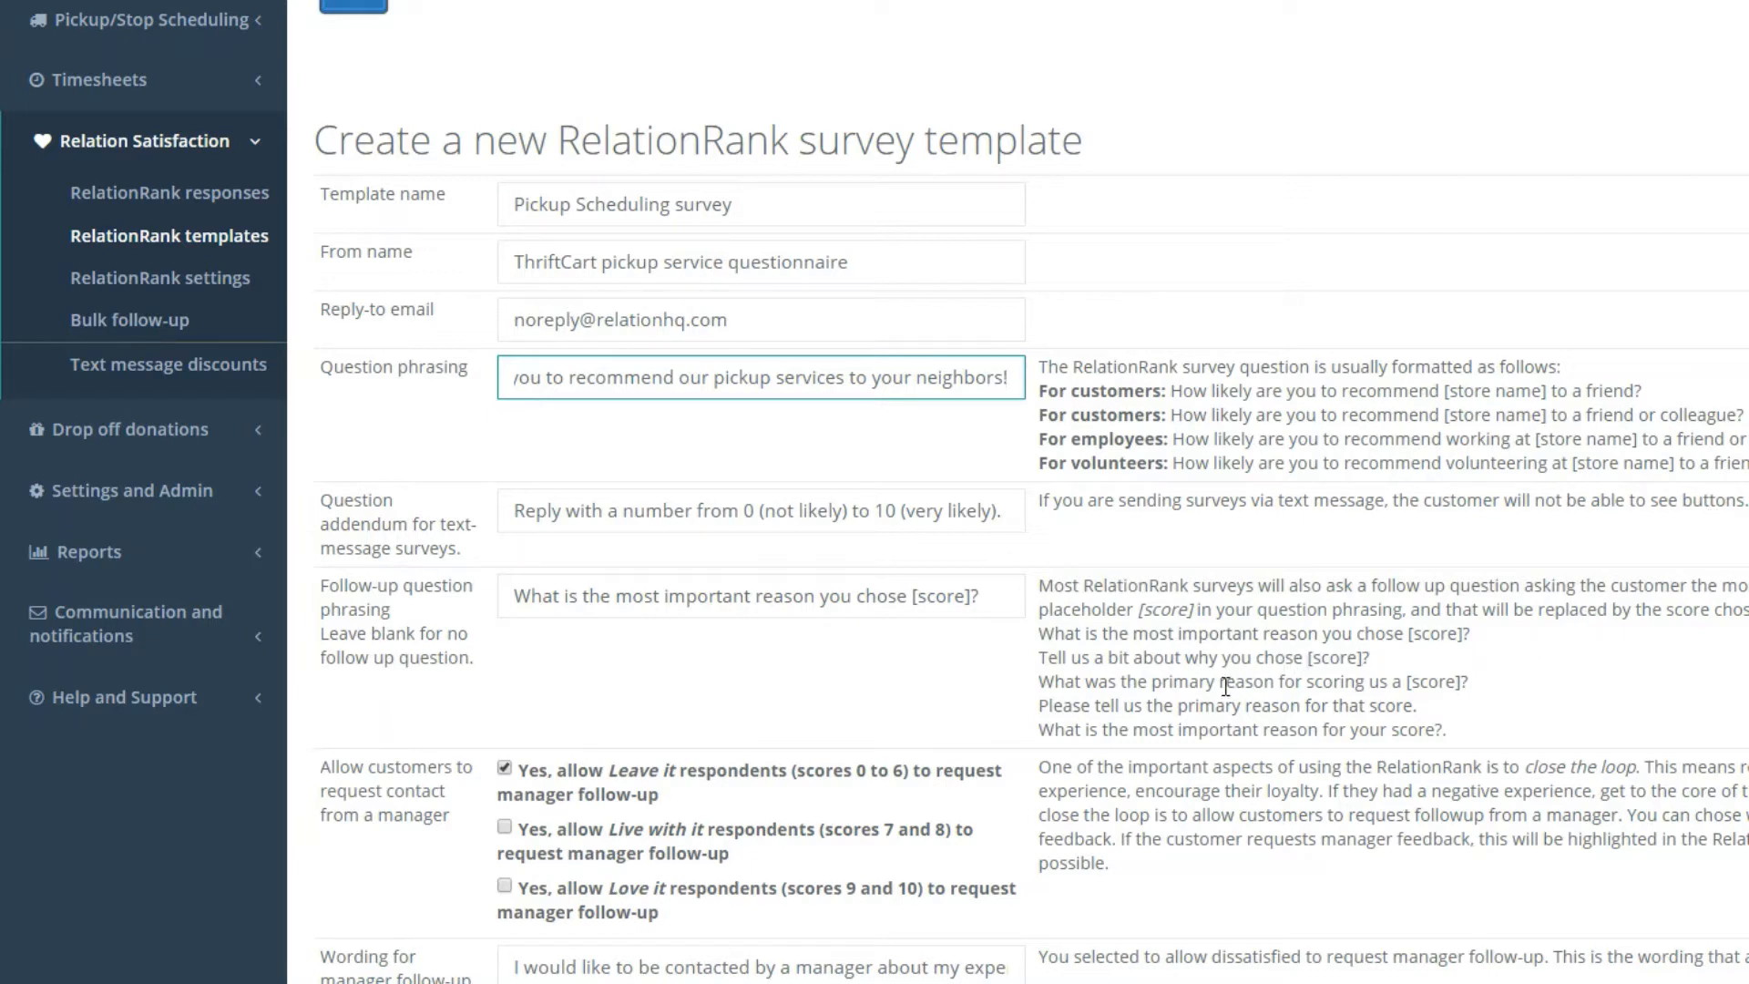
- Examine the text-message question addendum, the follow-up question and its suggested alternative phrasings
key("Tab")
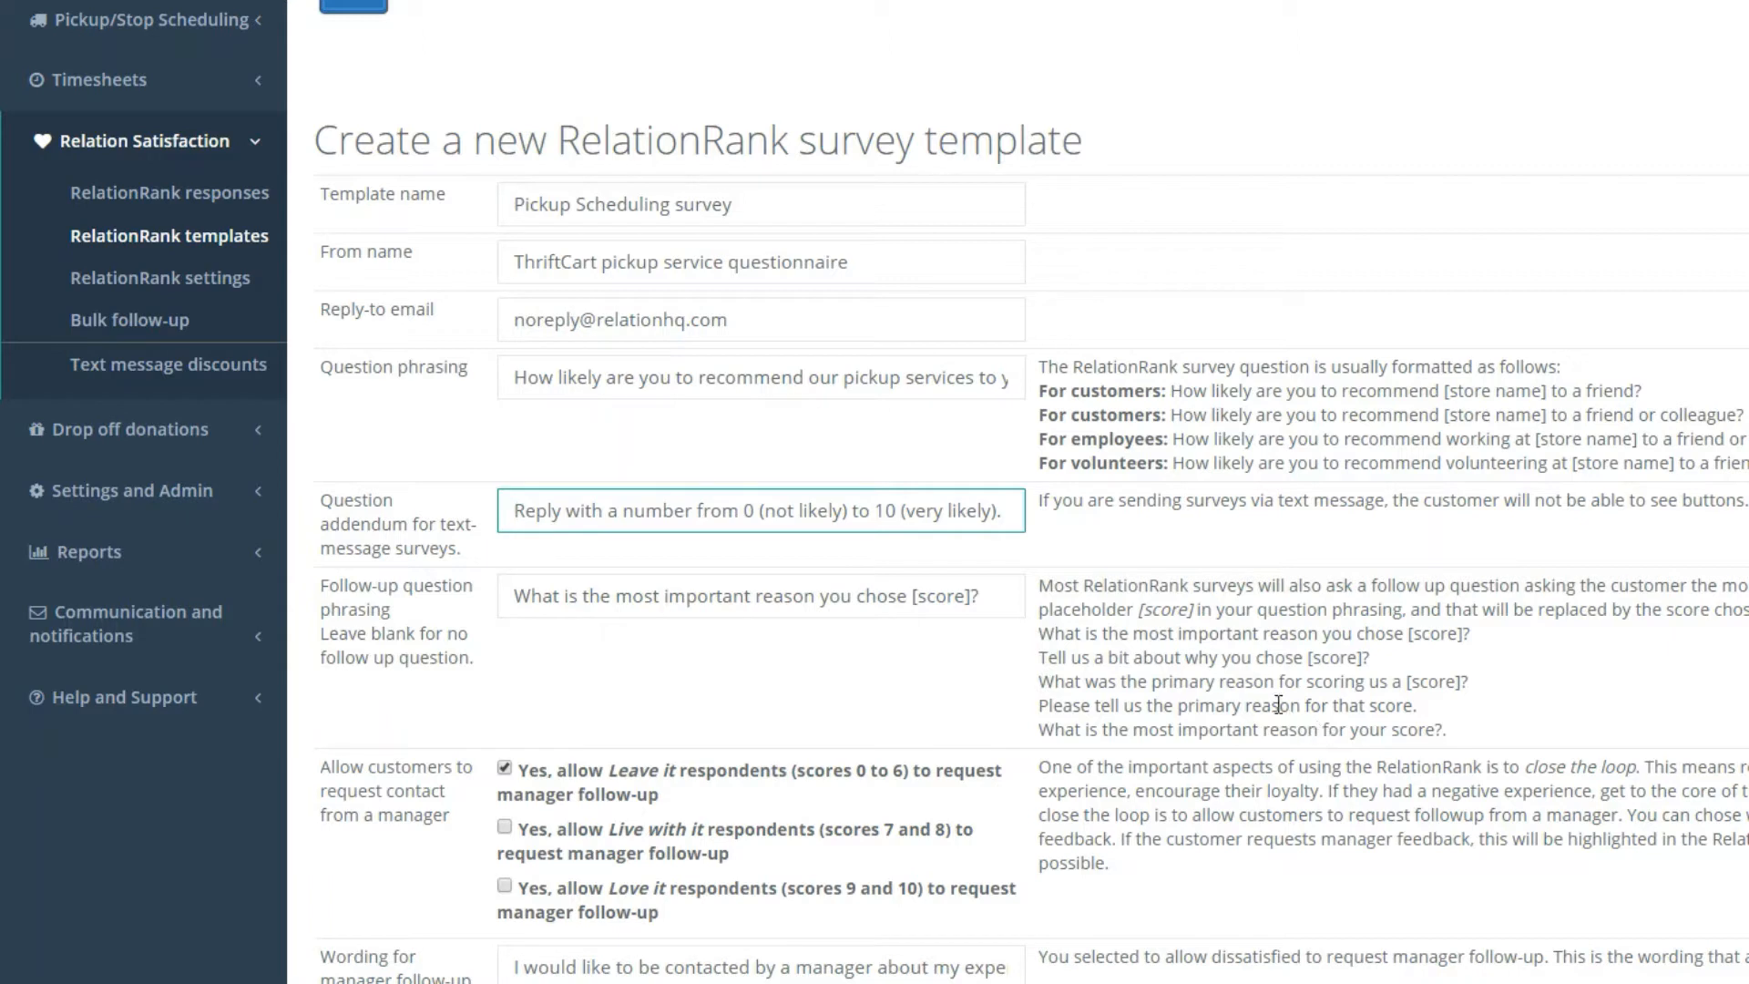
key("ctrl+a")
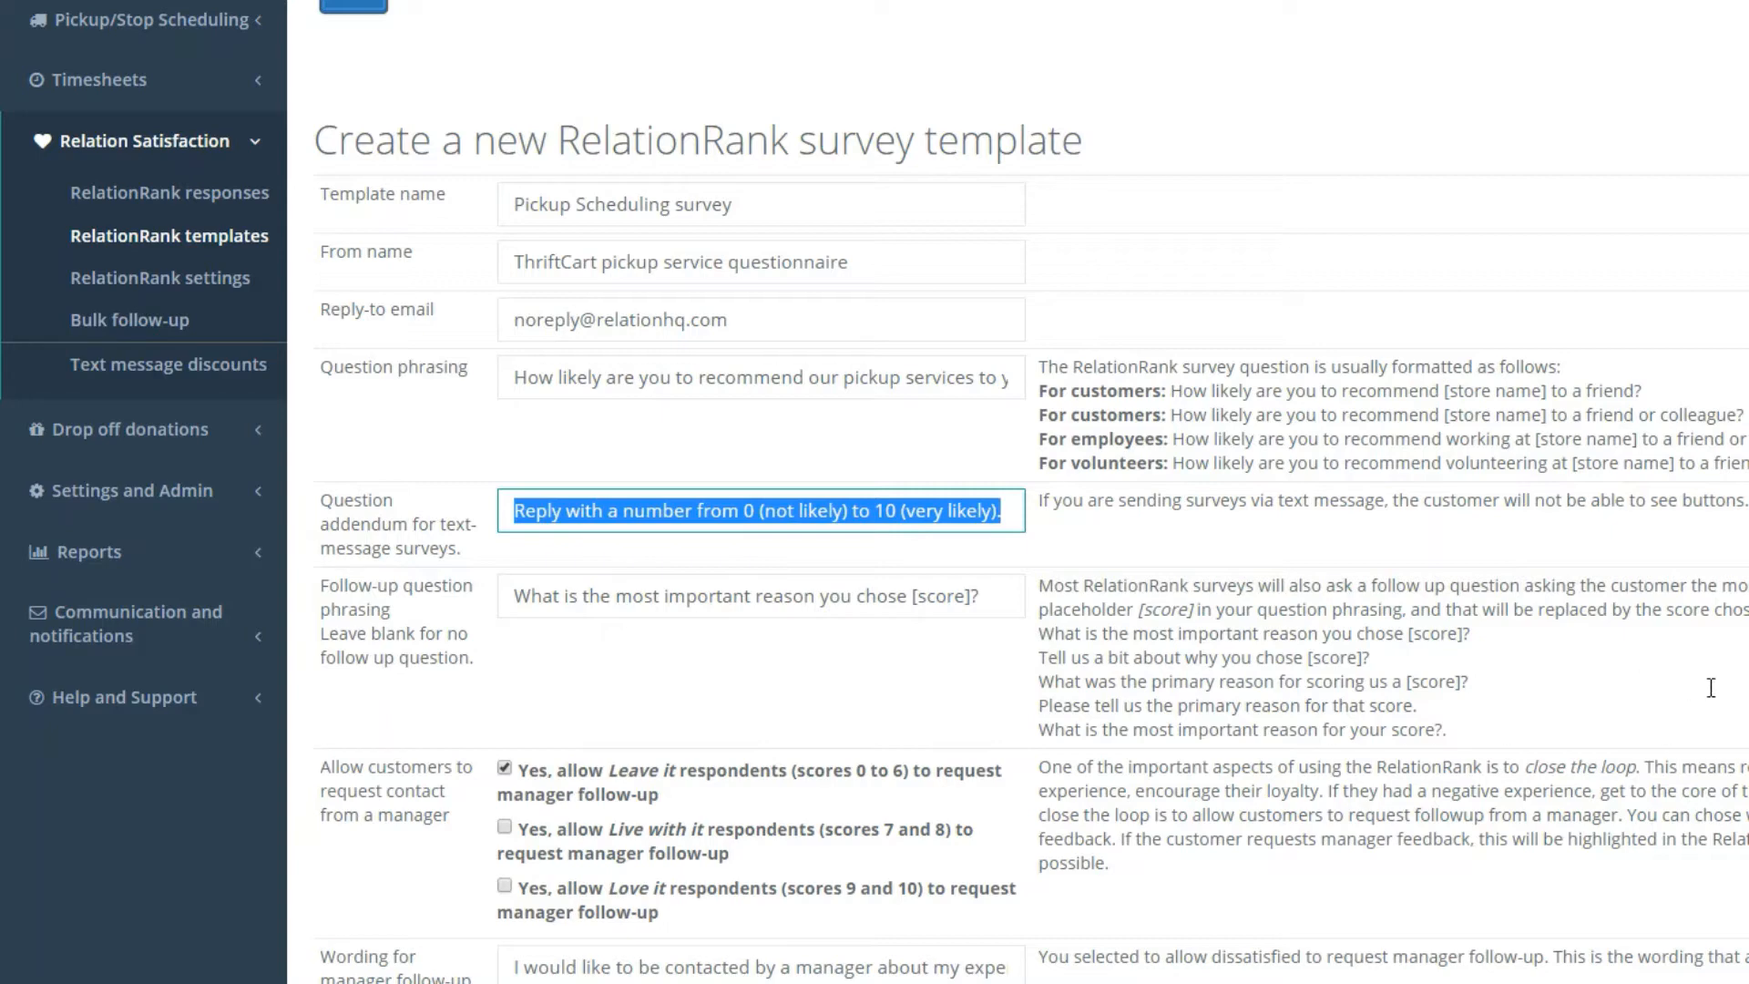
scroll(1245, 774, "down", 1)
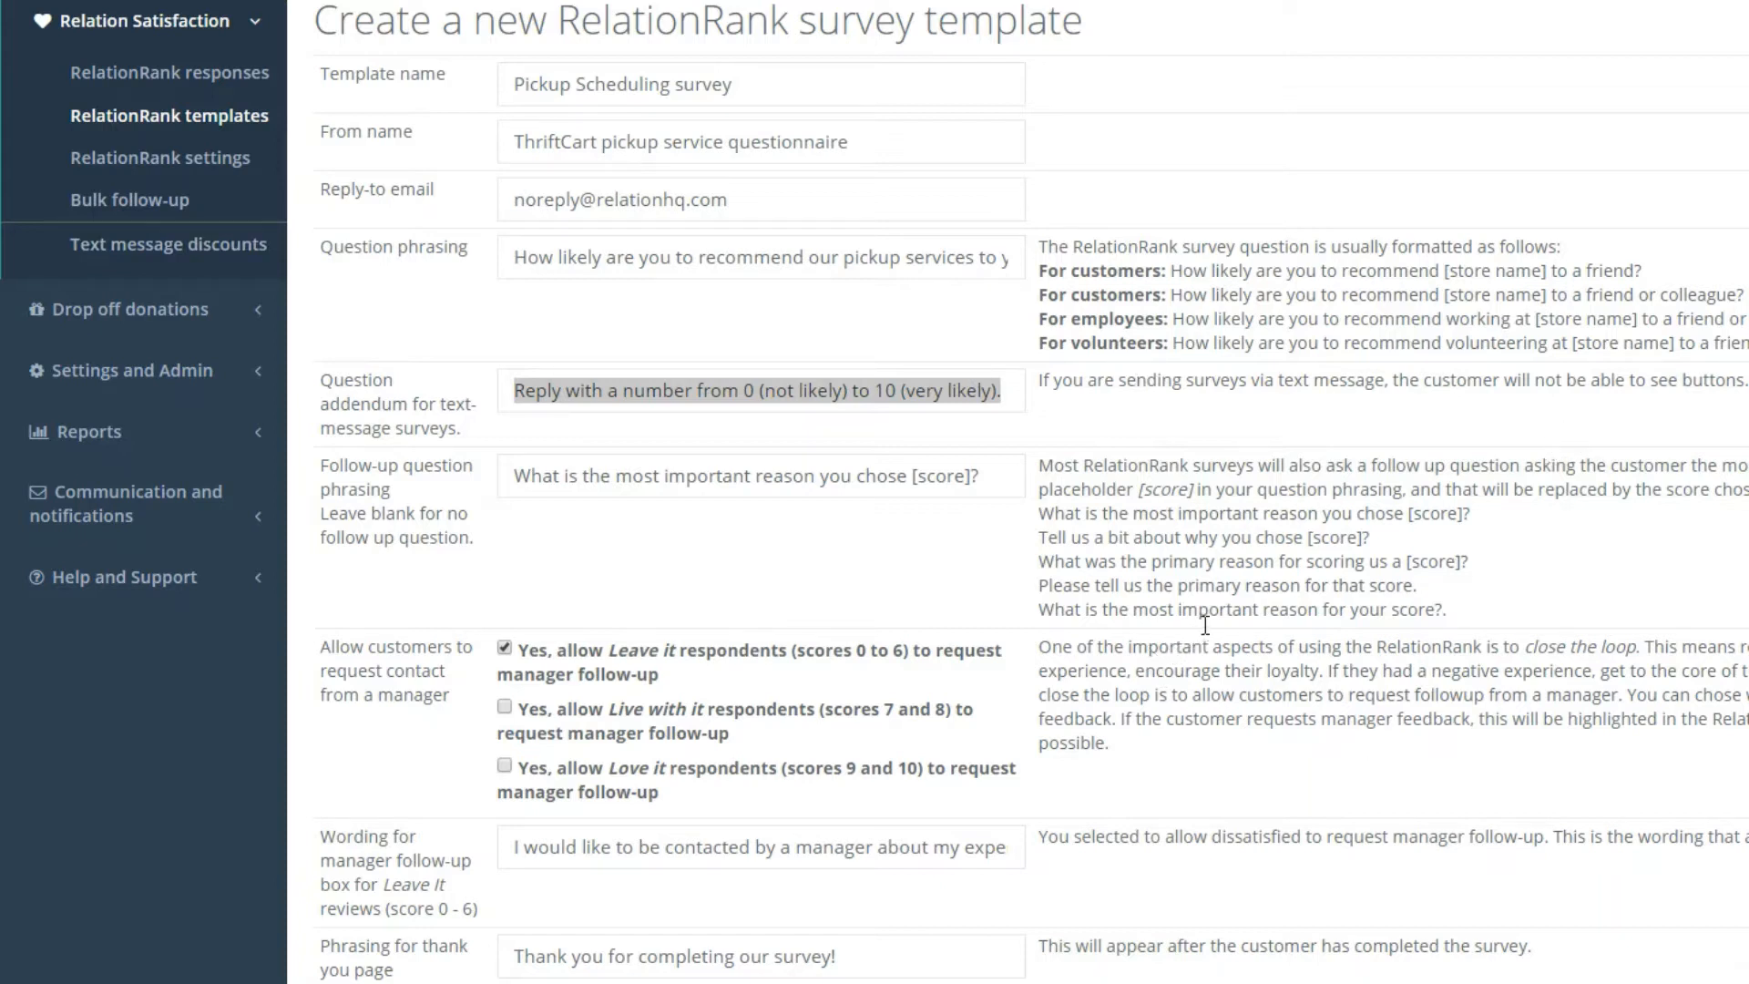
left_click_drag(513, 476, 988, 476)
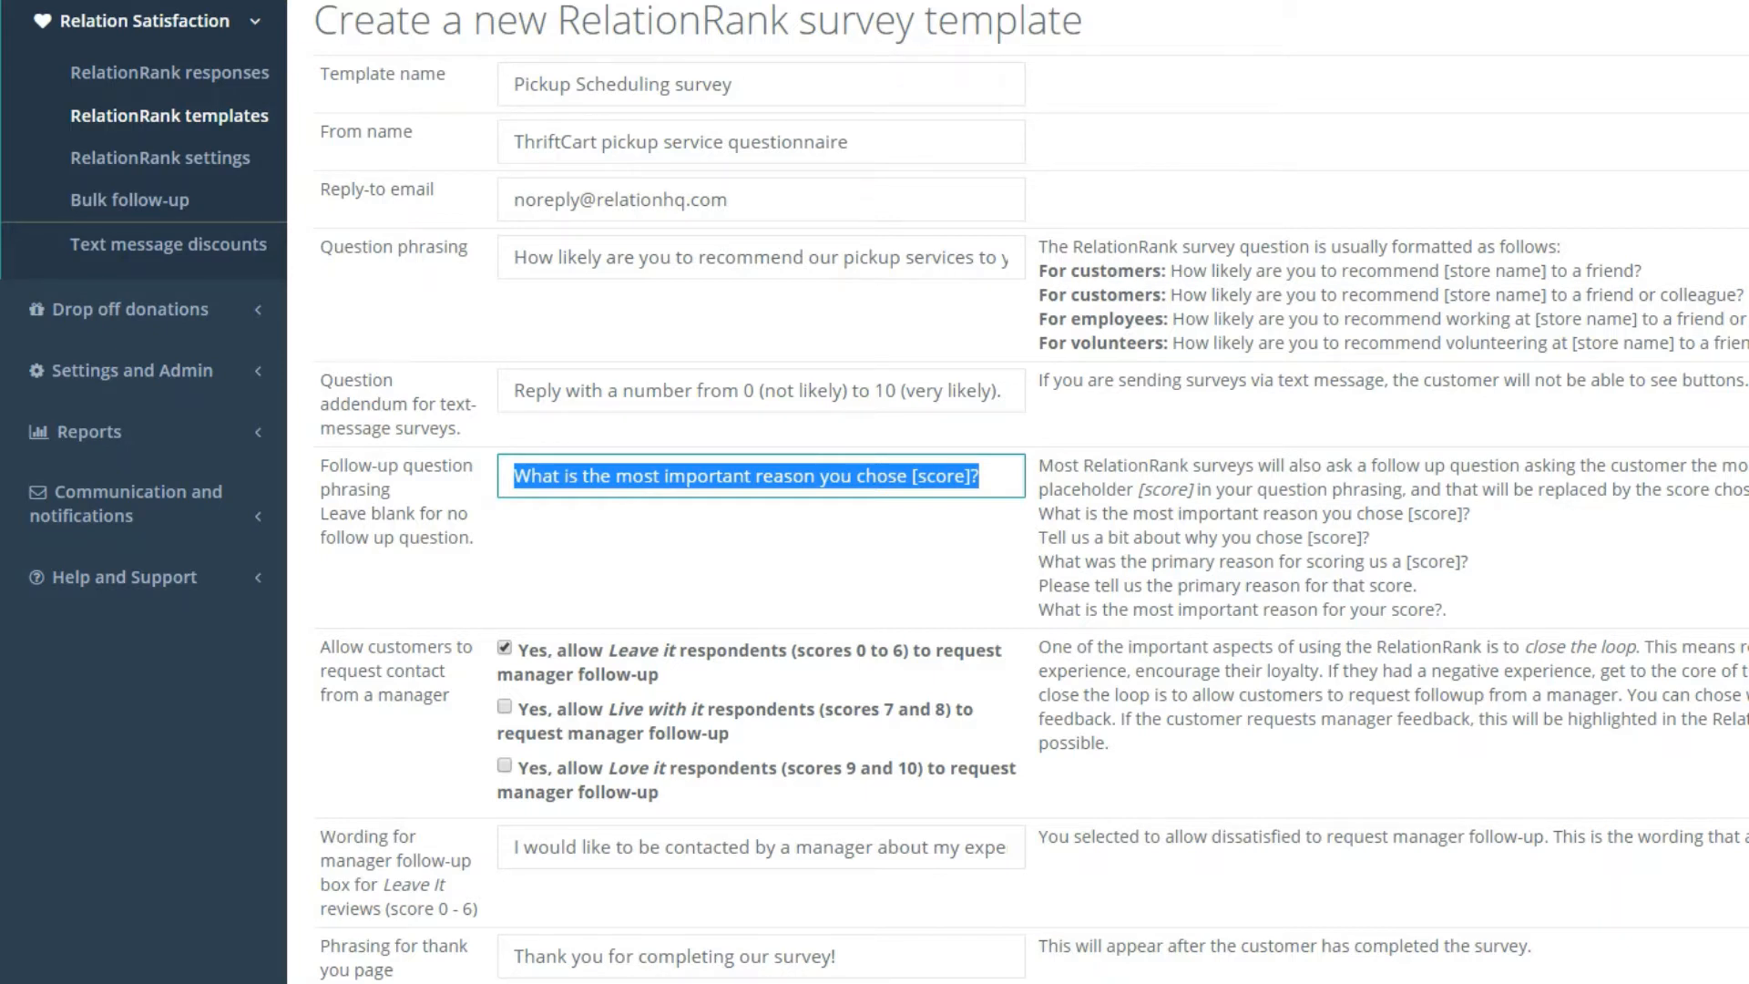
left_click_drag(1038, 584, 1417, 585)
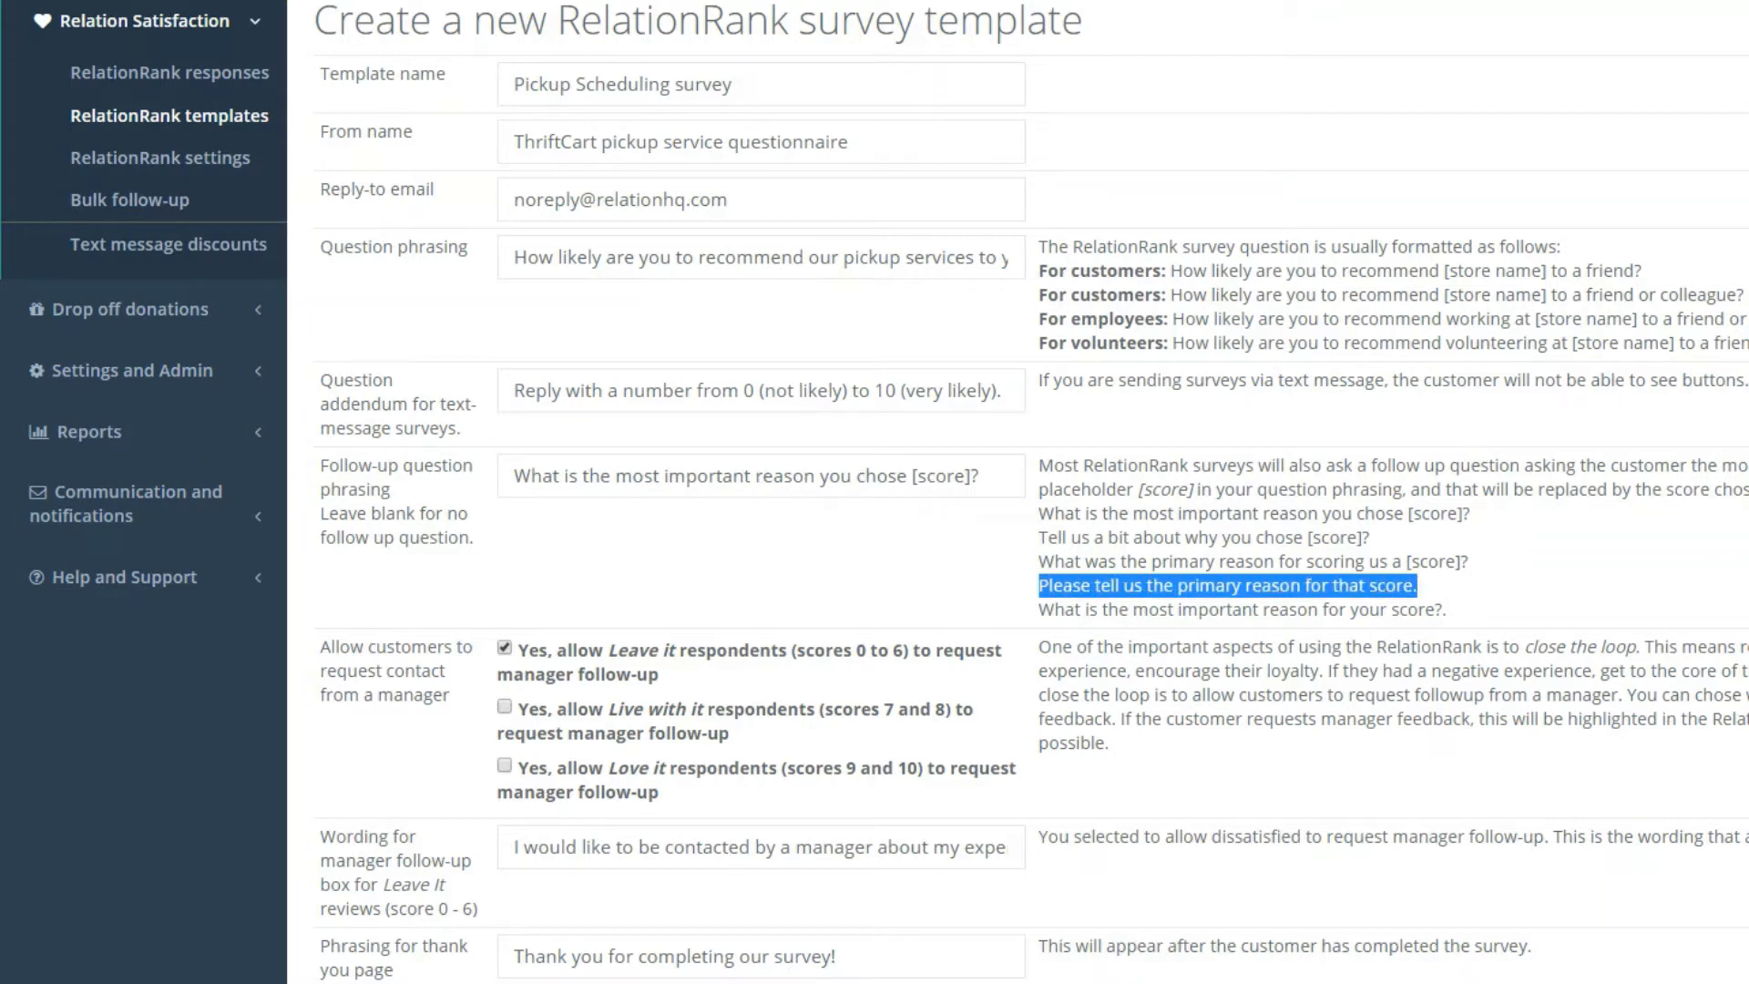
left_click_drag(1039, 537, 1370, 537)
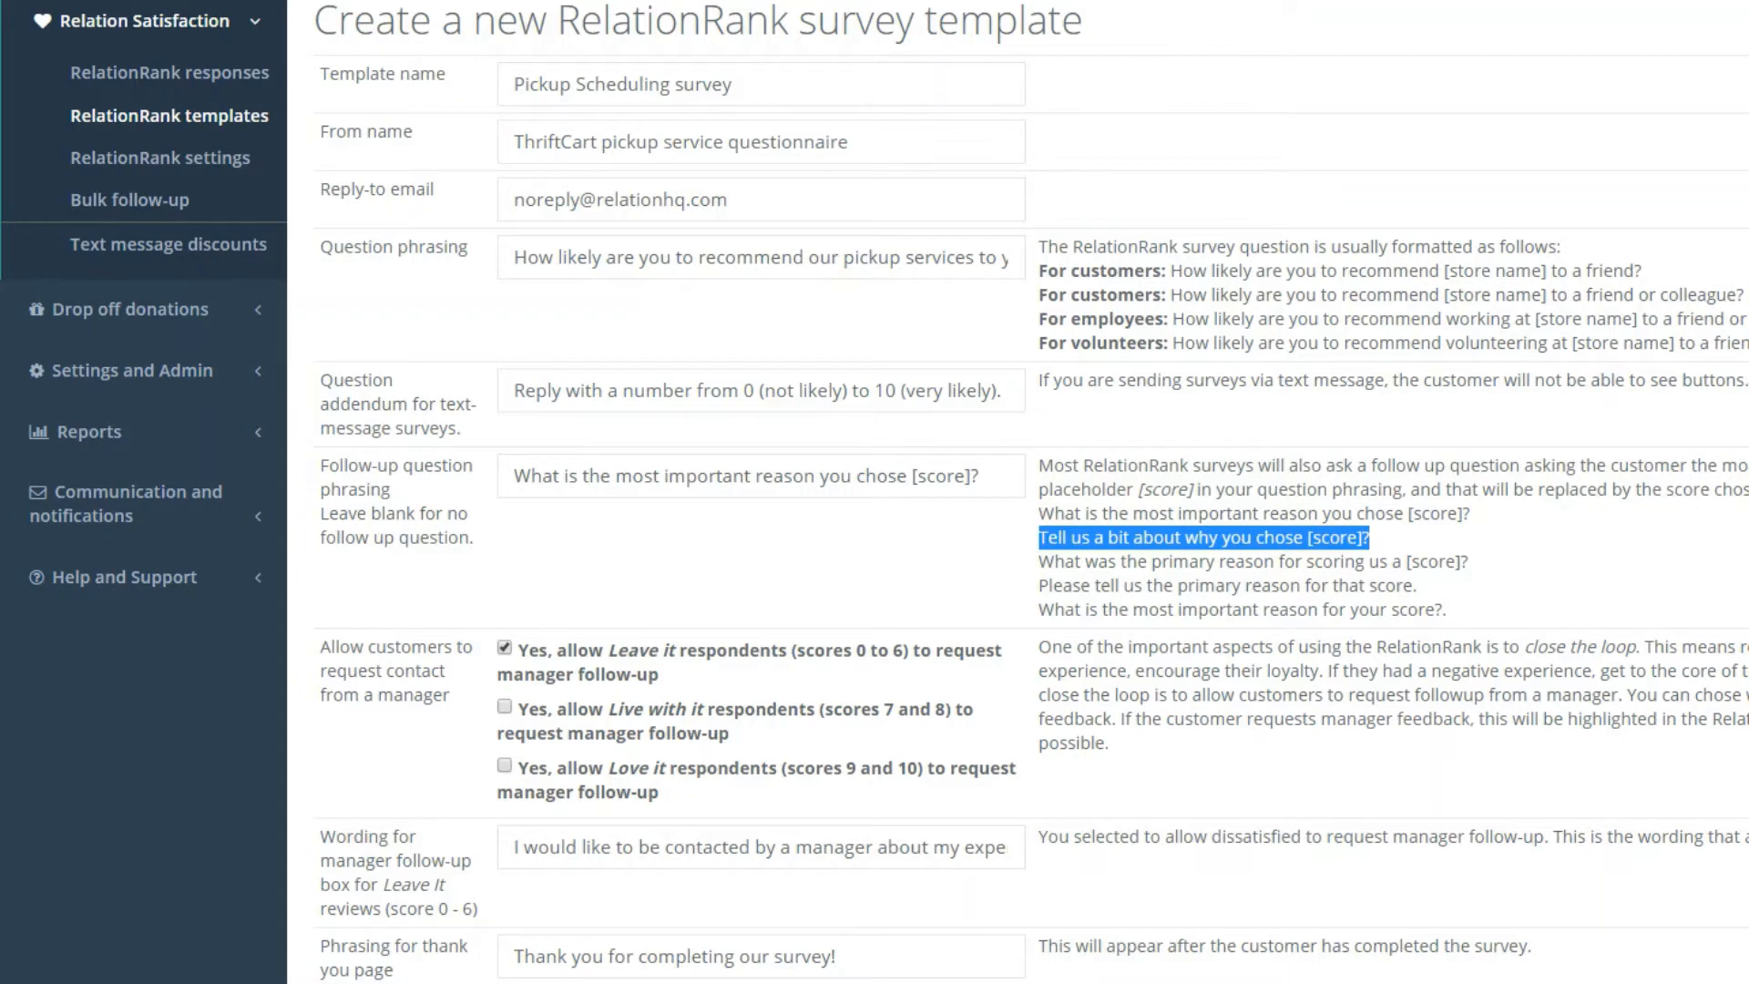
scroll(996, 549, "down", 3)
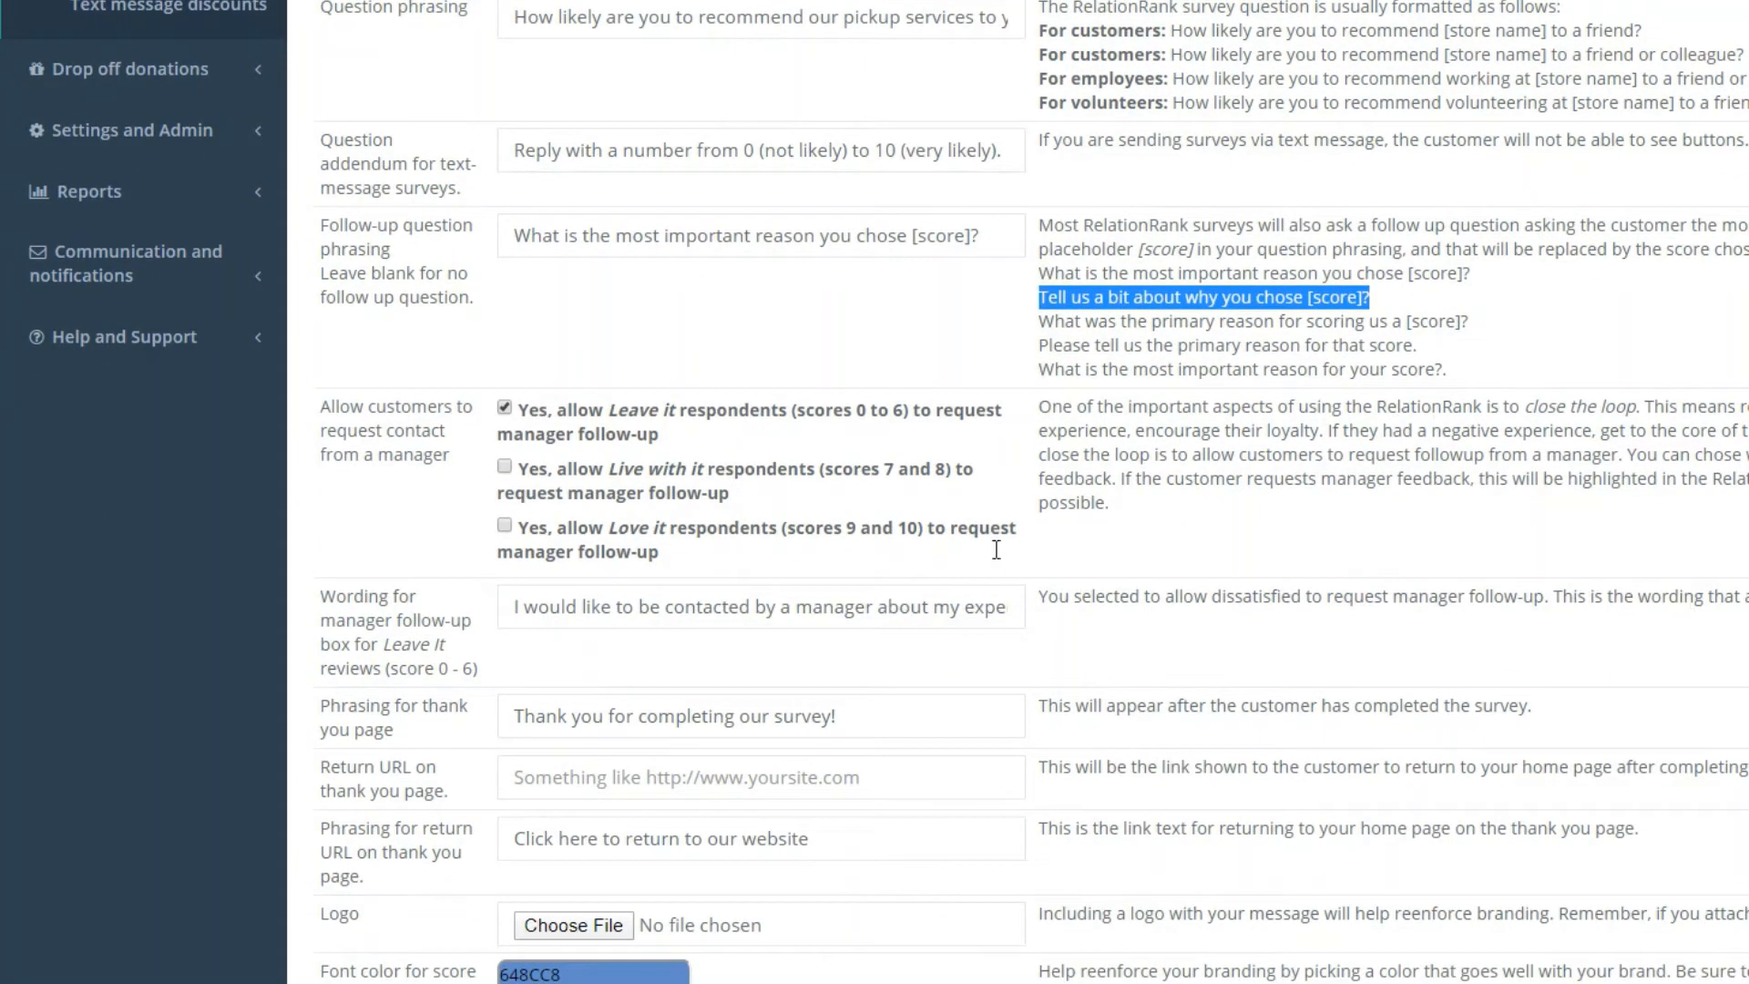
- Allow Love it respondents (scores 9 and 10) to request manager follow-up and adjust the wording of their follow-up box
scroll(1159, 530, "down", 2)
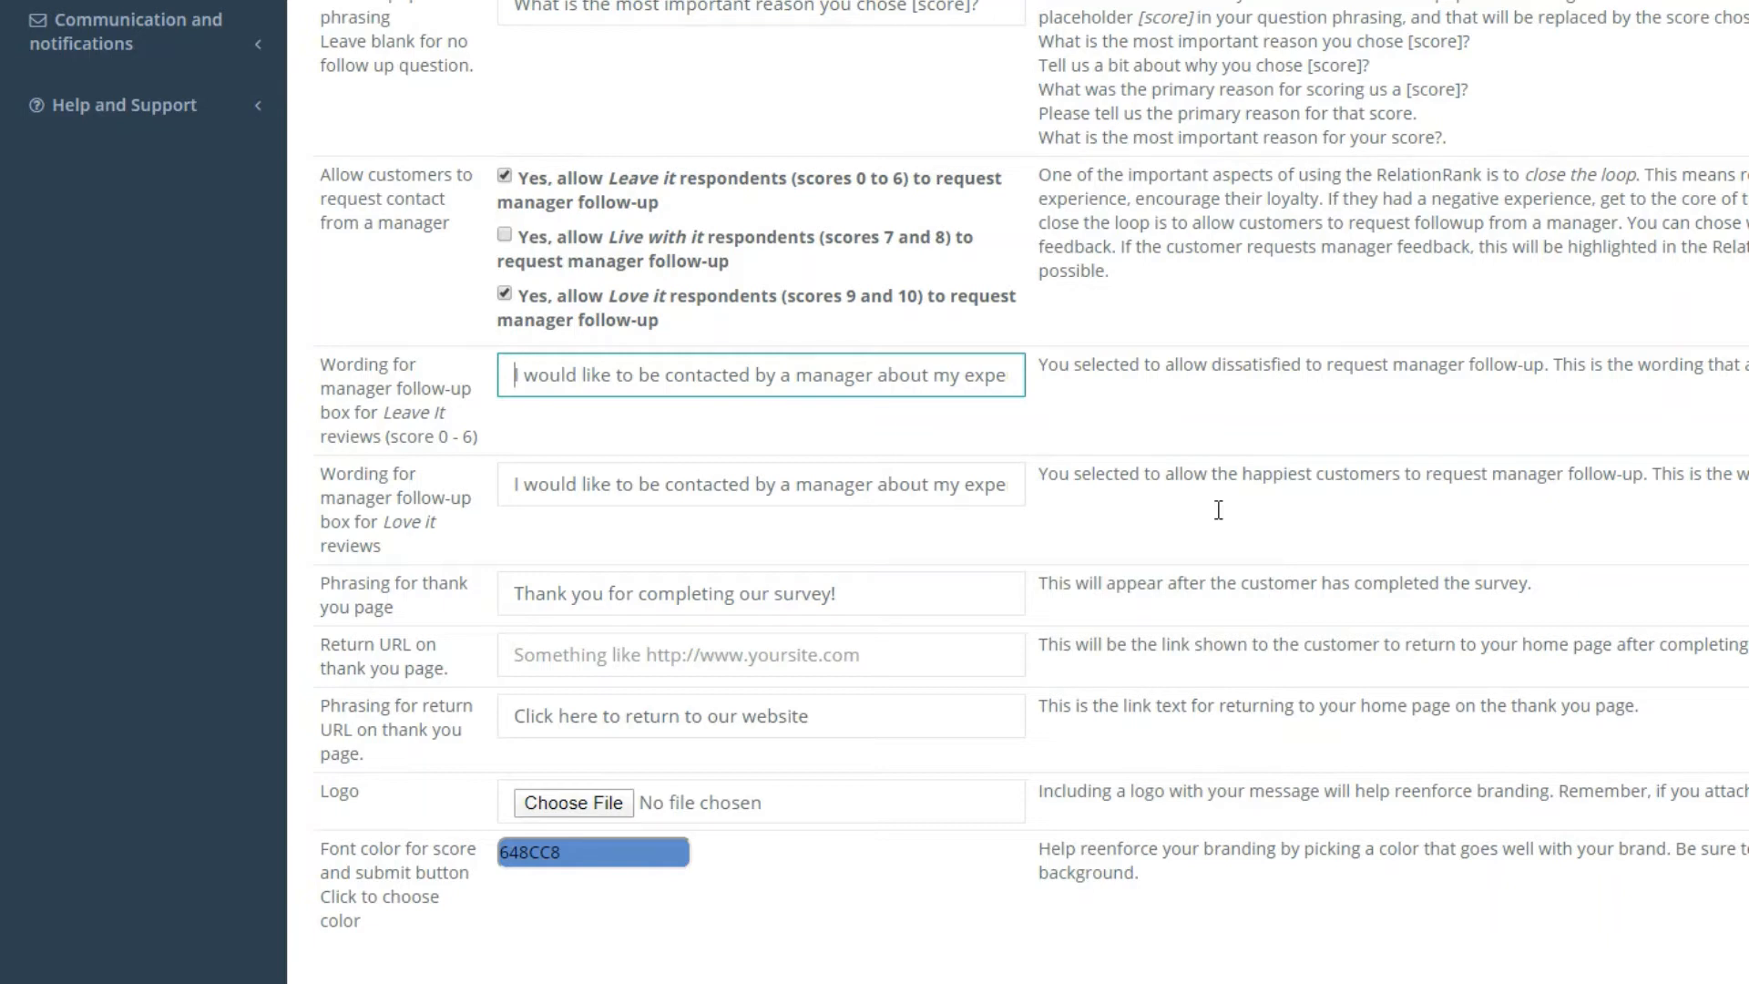
key("shift+Right")
key("shift+Right")
key("shift+Right")
key("shift+Right")
key("shift+Right")
key("shift+Right")
key("shift+Right")
key("shift+Right")
key("shift+Right")
key("shift+Right")
key("shift+Right")
key("shift+Right")
key("shift+Right")
key("shift+Right")
key("shift+Right")
key("shift+Right")
key("shift+Right")
key("shift+Right")
key("shift+Right")
key("shift+Right")
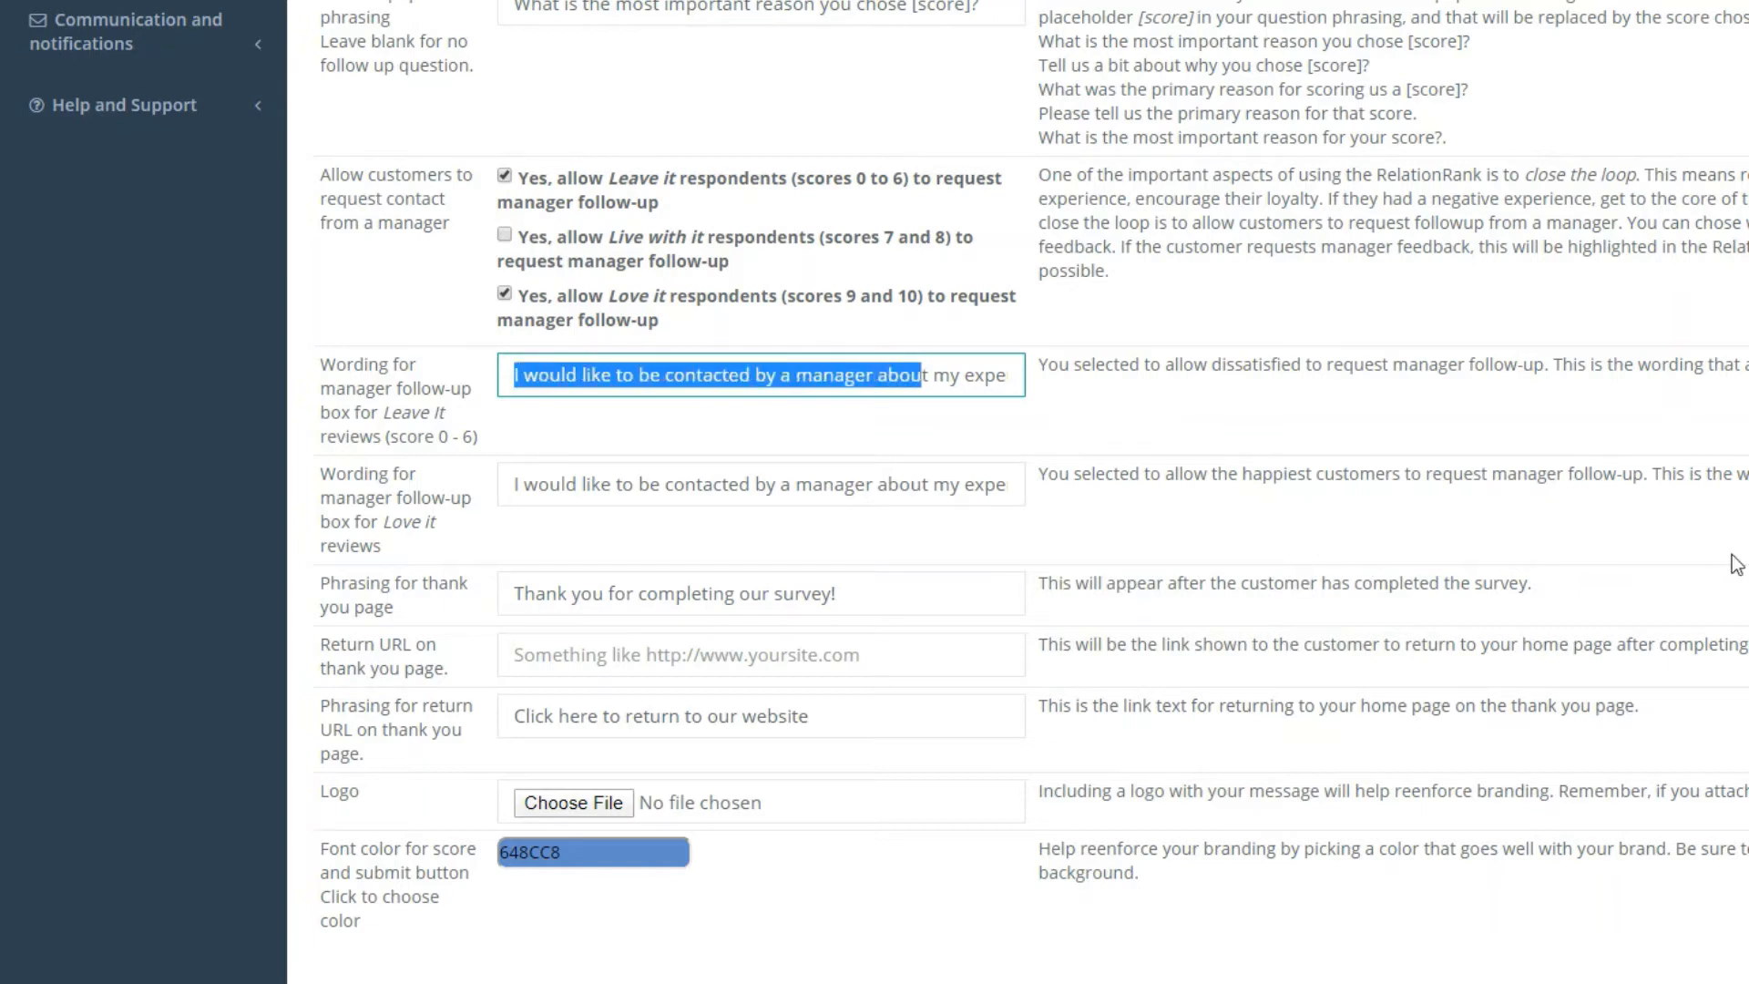
left_click(1206, 640)
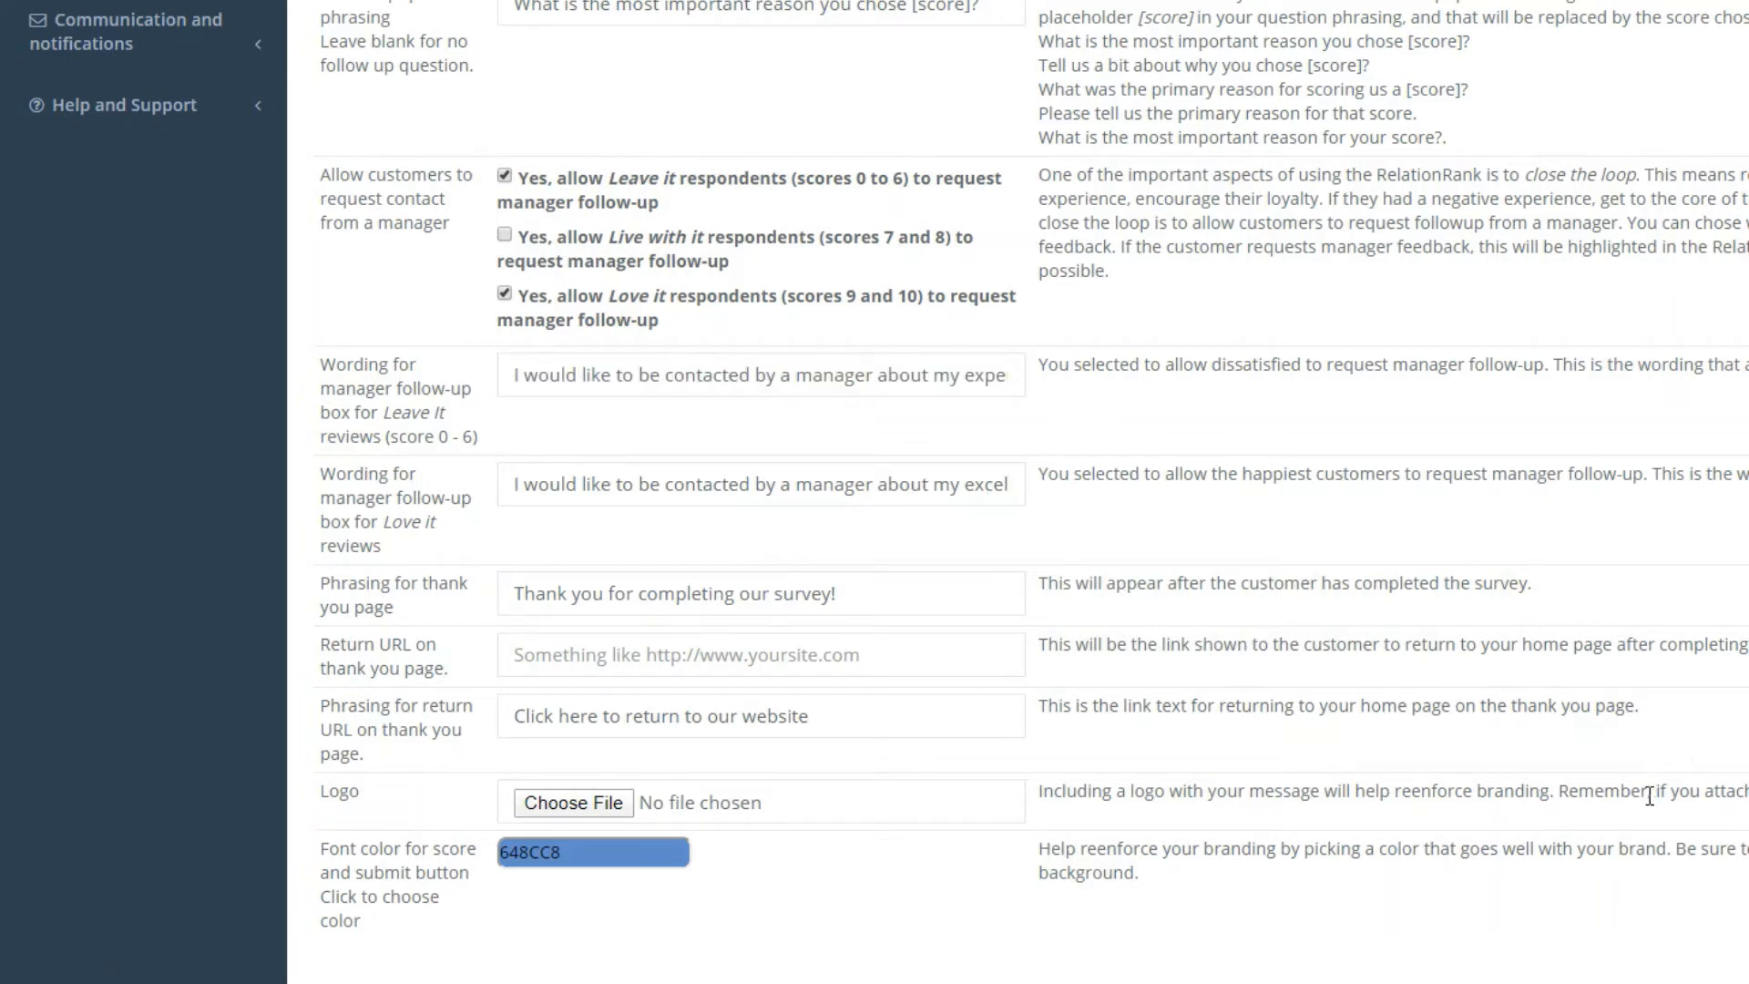
- Keep the thank-you phrasing "Thank you for completing our survey!" and create the Pickup Scheduling survey template
left_click_drag(930, 594, 499, 586)
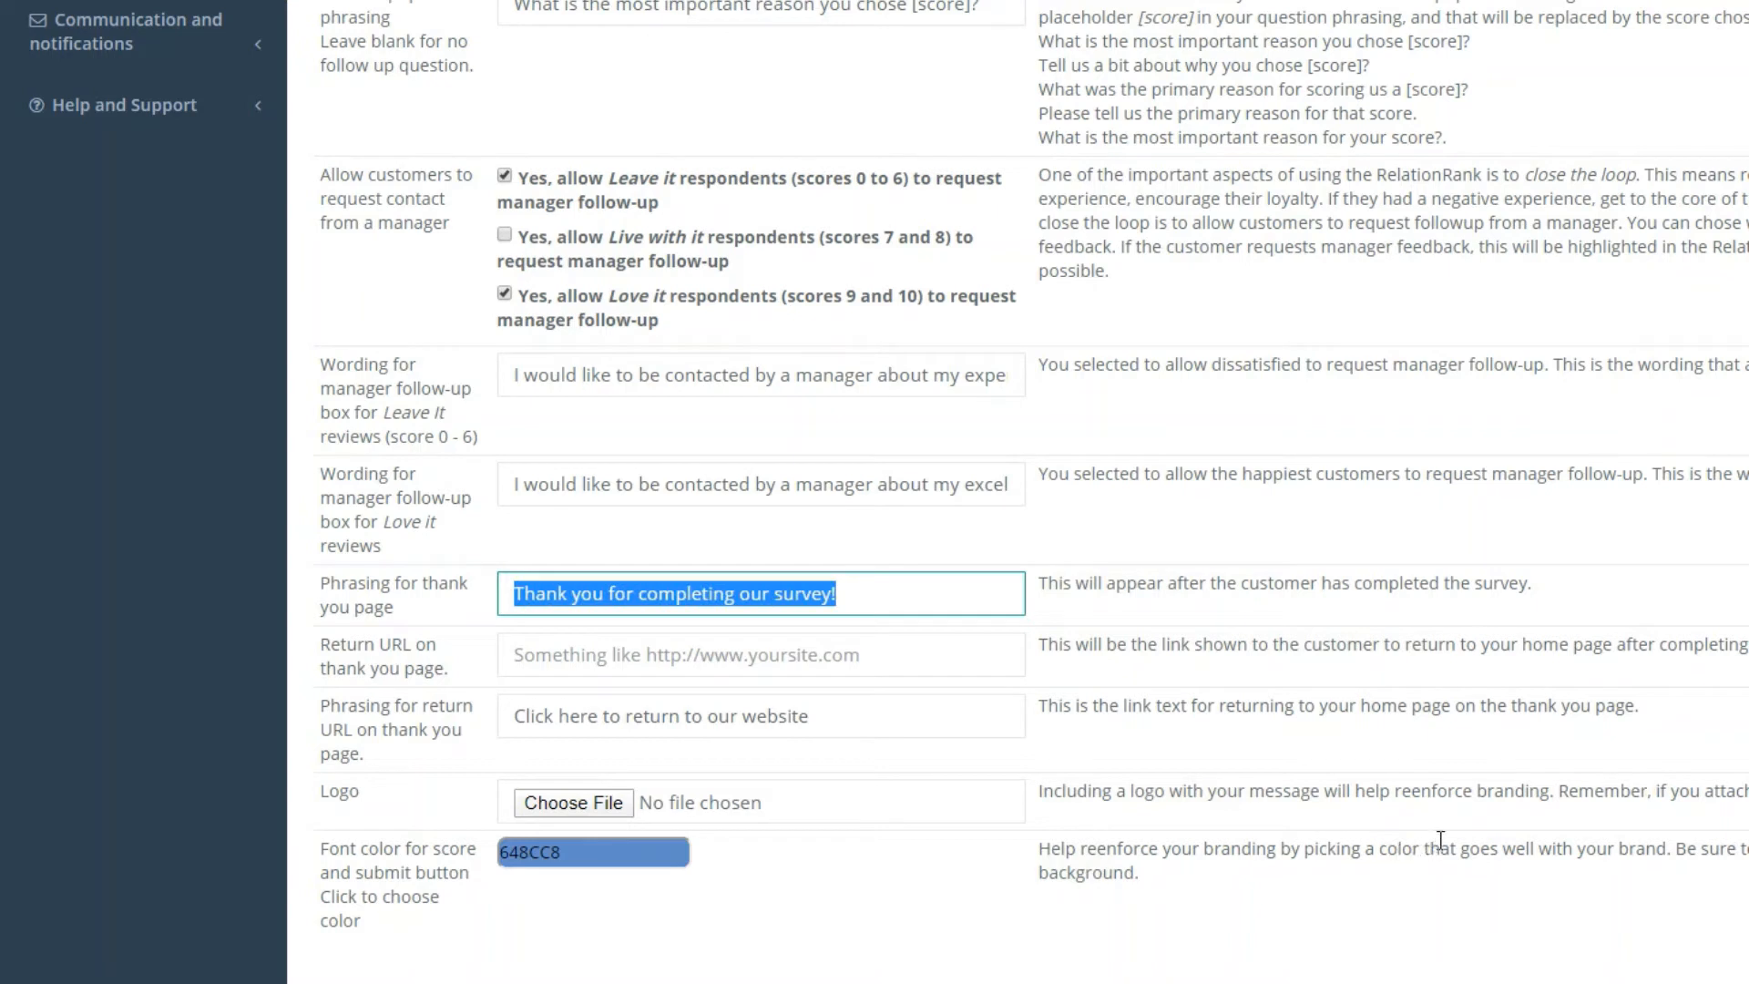
key("Tab")
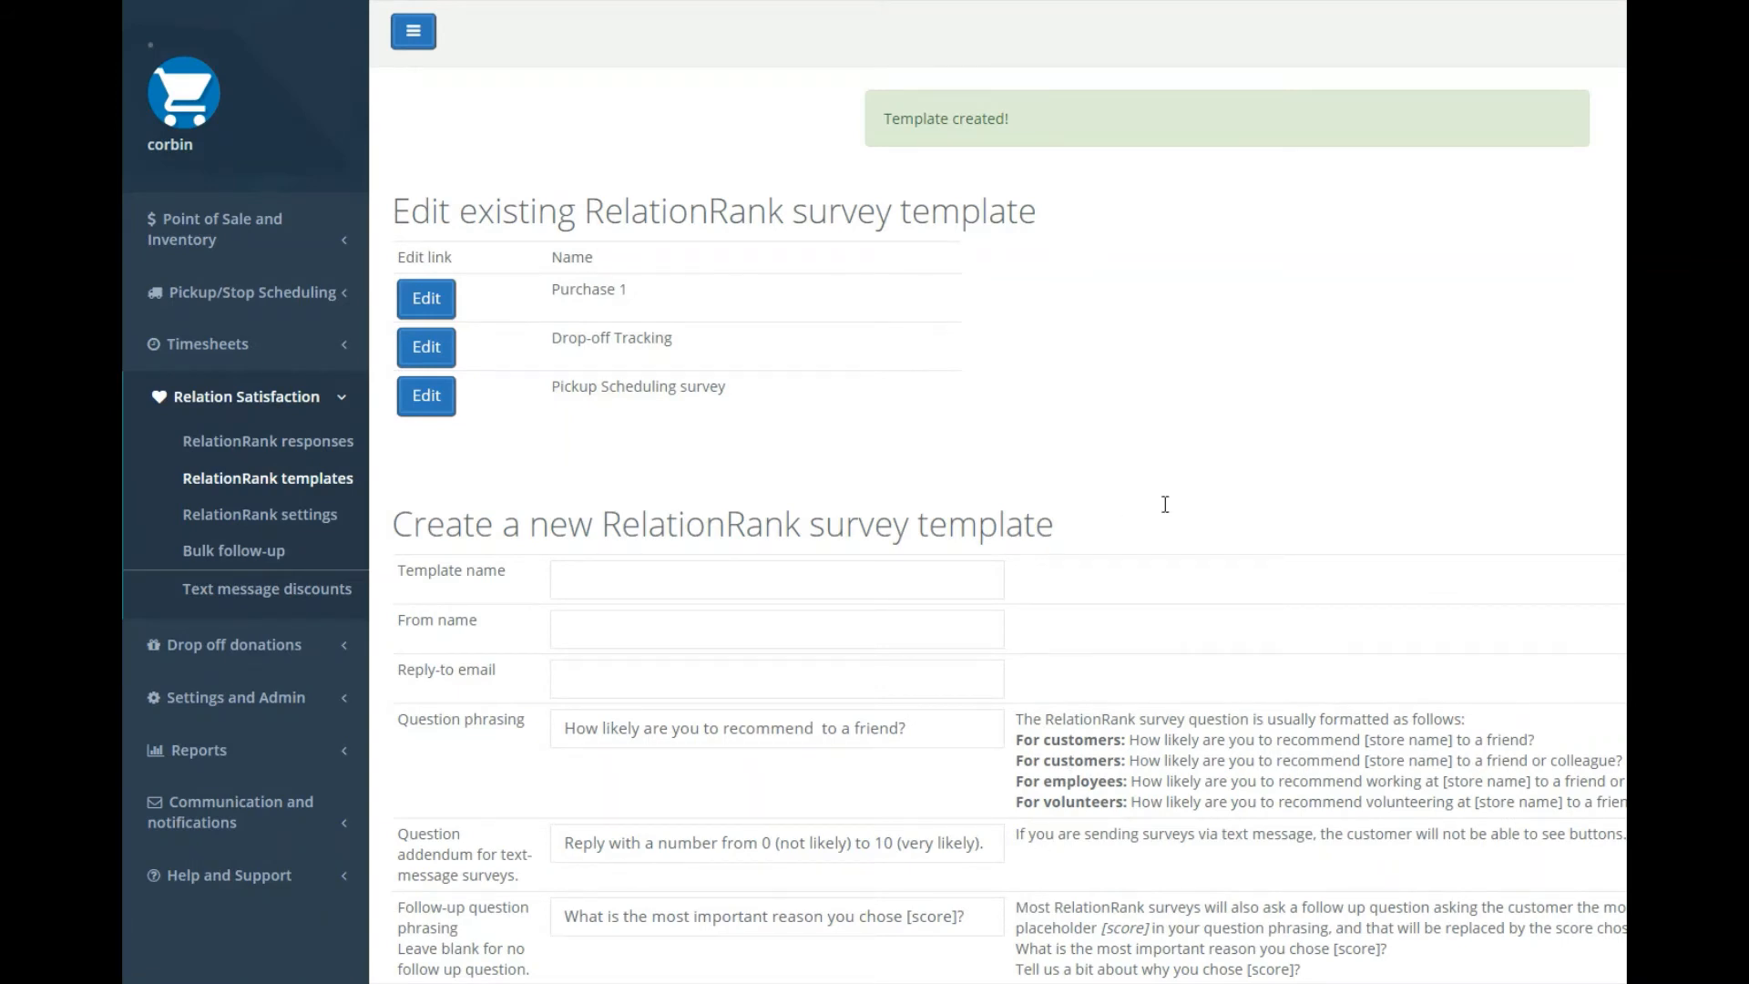
left_click_drag(552, 387, 729, 388)
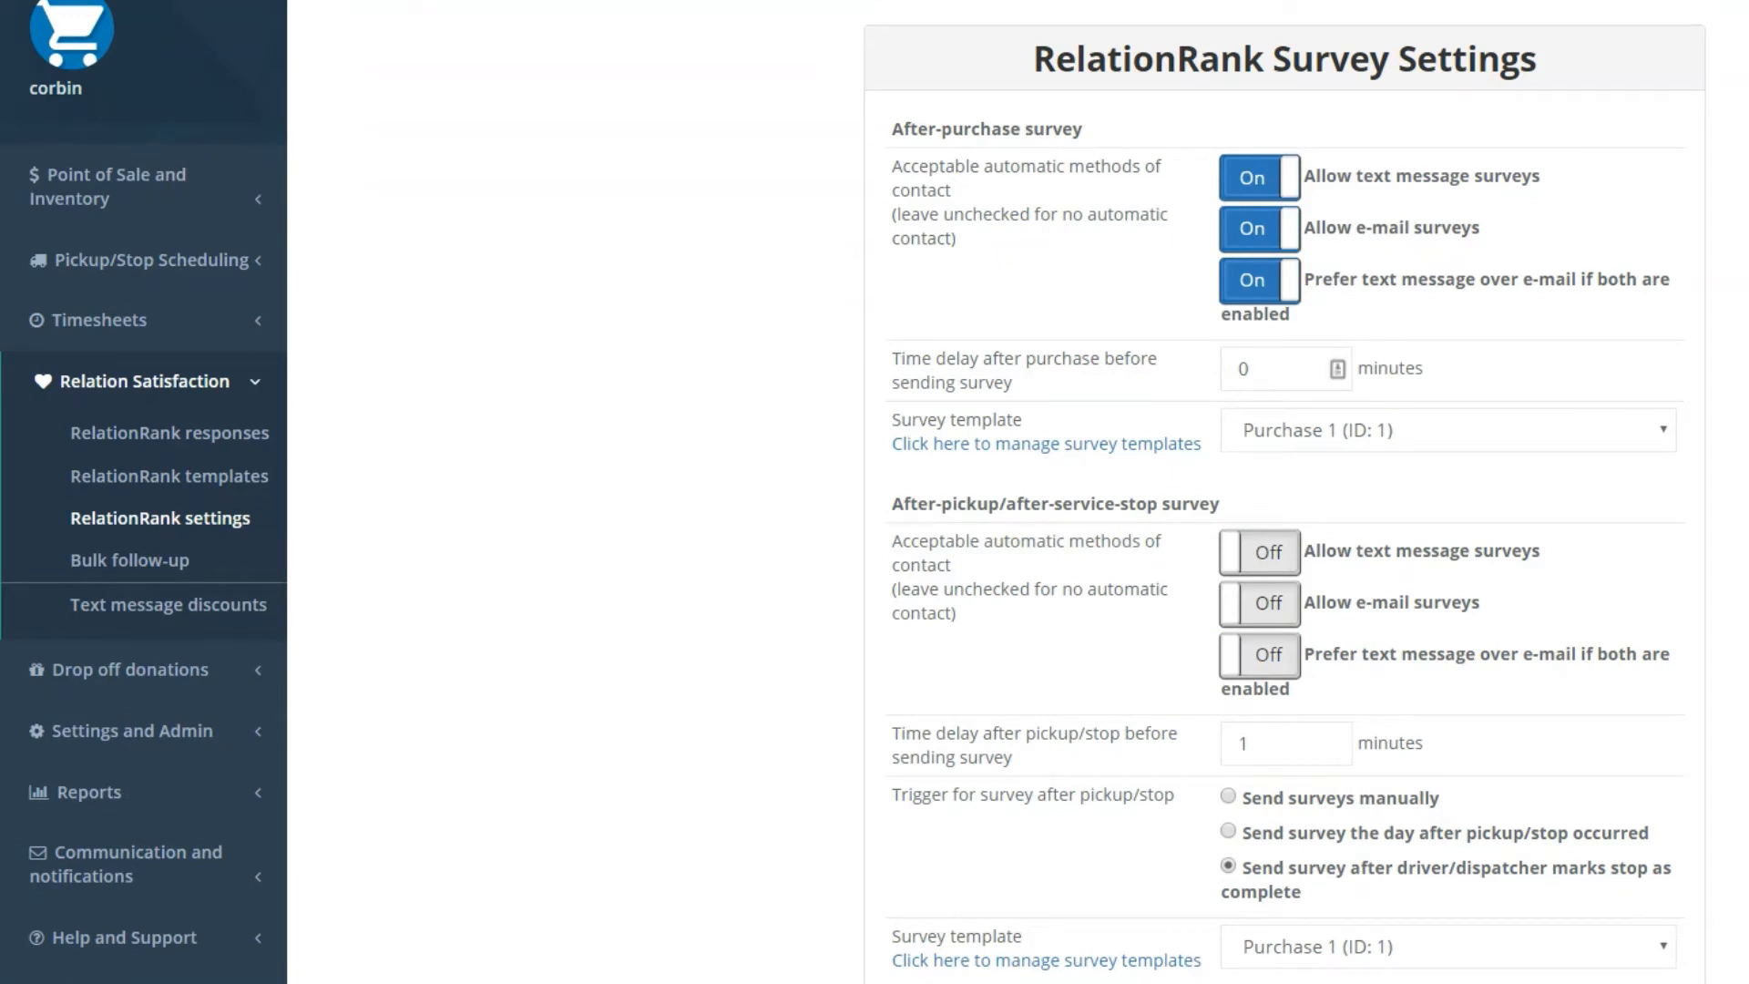
- Examine the after-purchase, after-pickup/after-service-stop and after-drop-off sections of the RelationRank survey settings
left_click_drag(1083, 128, 891, 128)
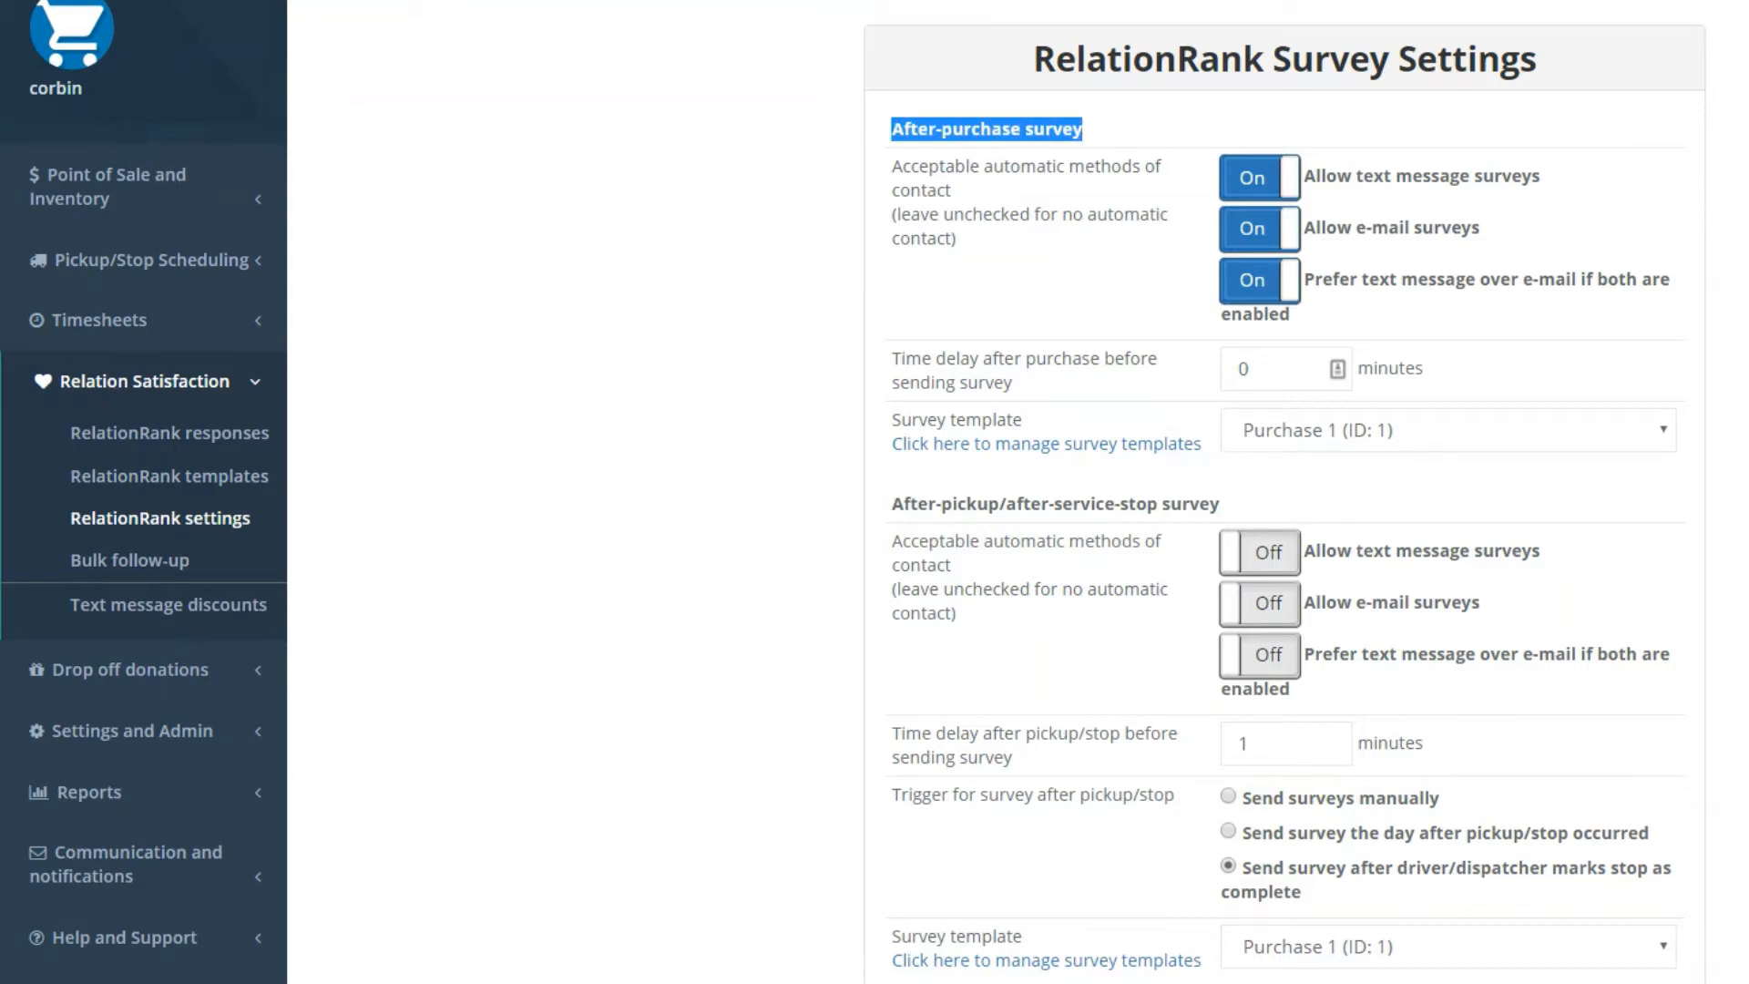
scroll(1275, 492, "down", 3)
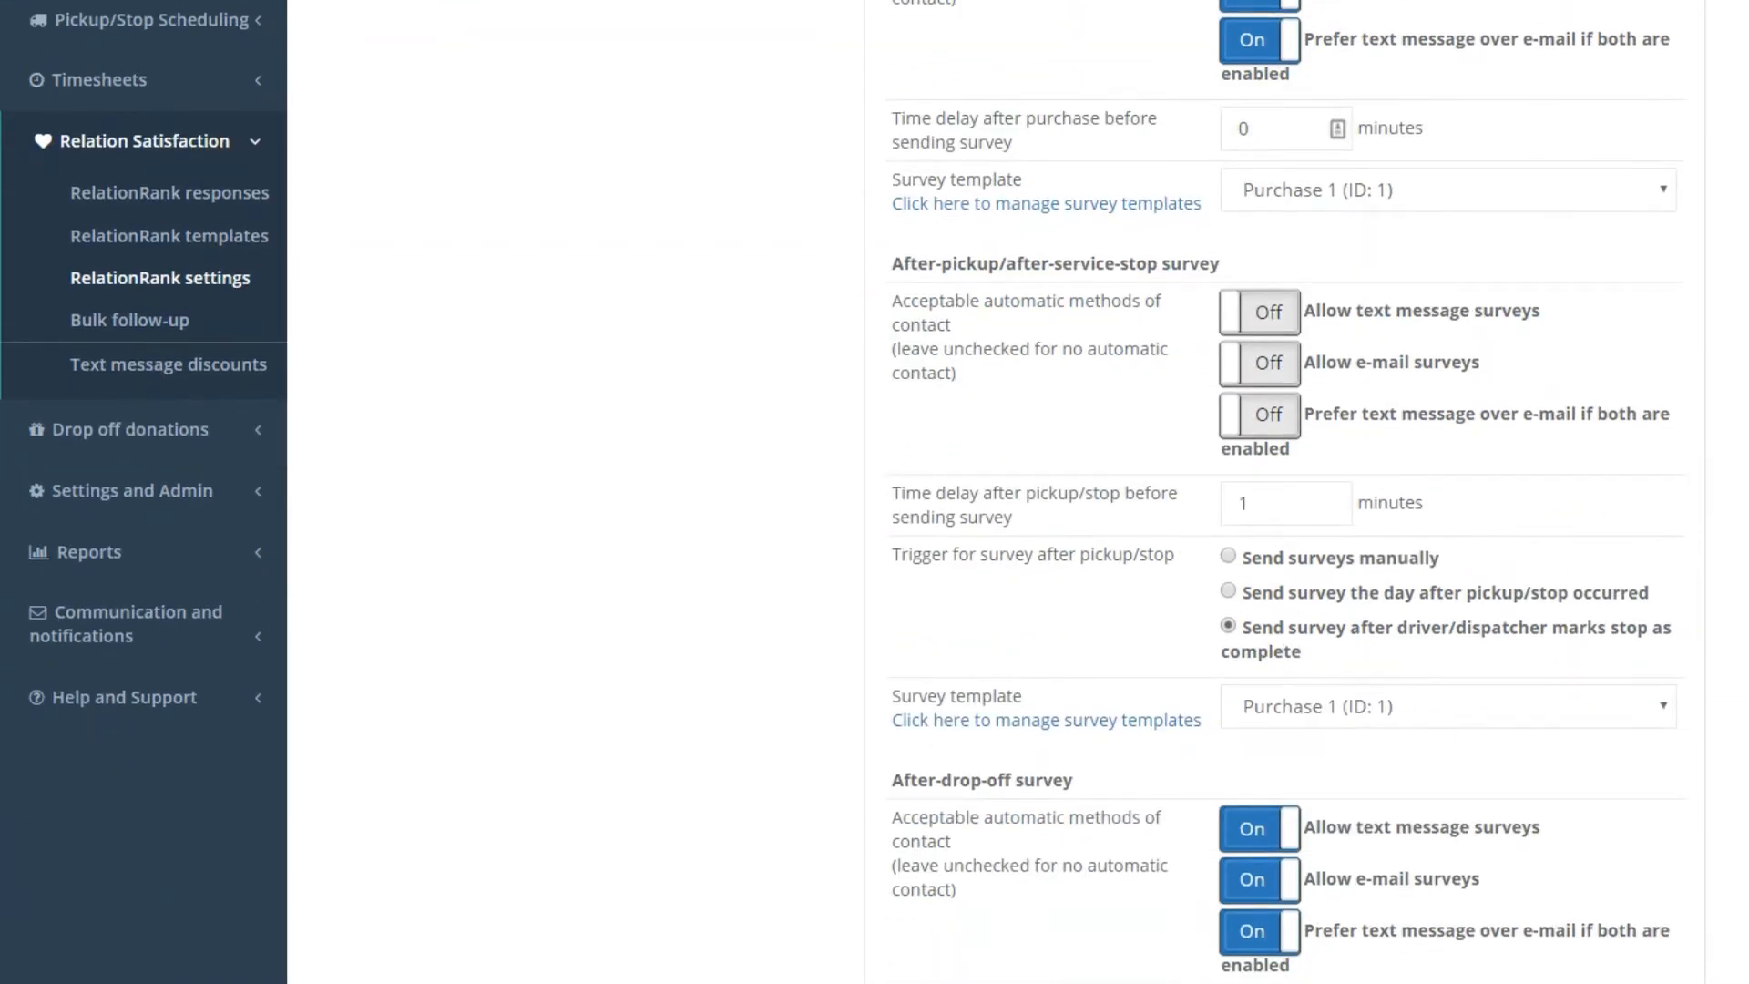
left_click_drag(1220, 264, 891, 263)
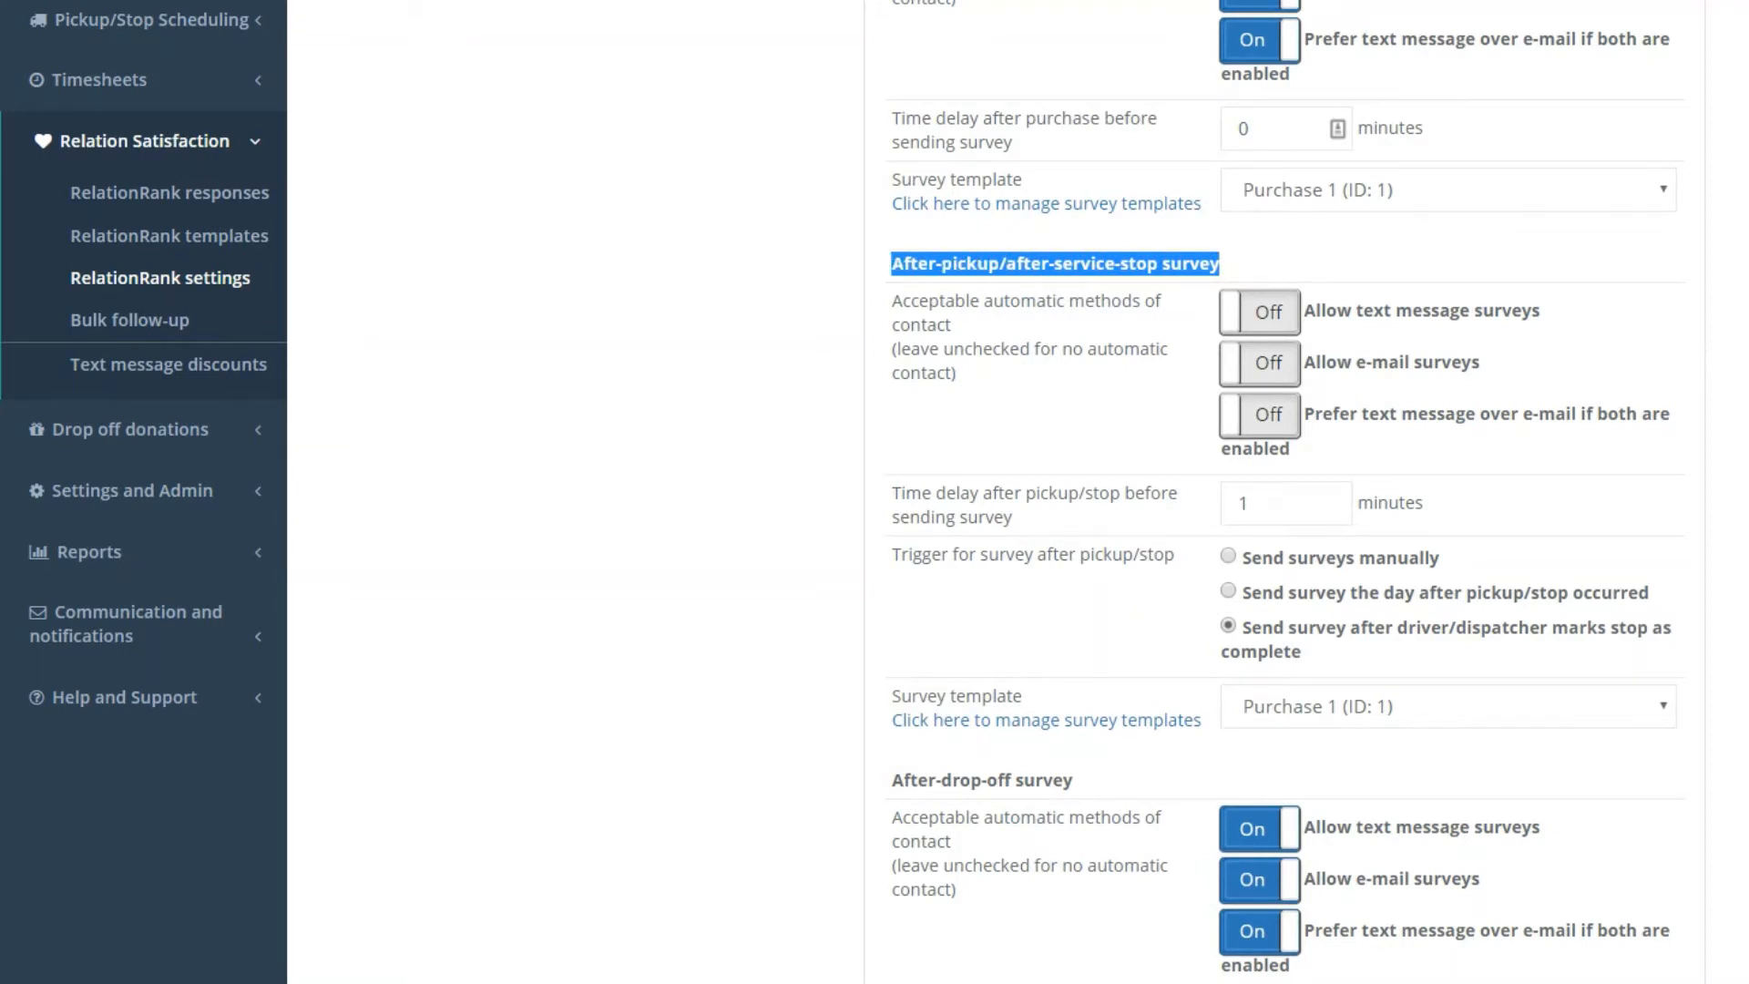
scroll(875, 492, "down", 3)
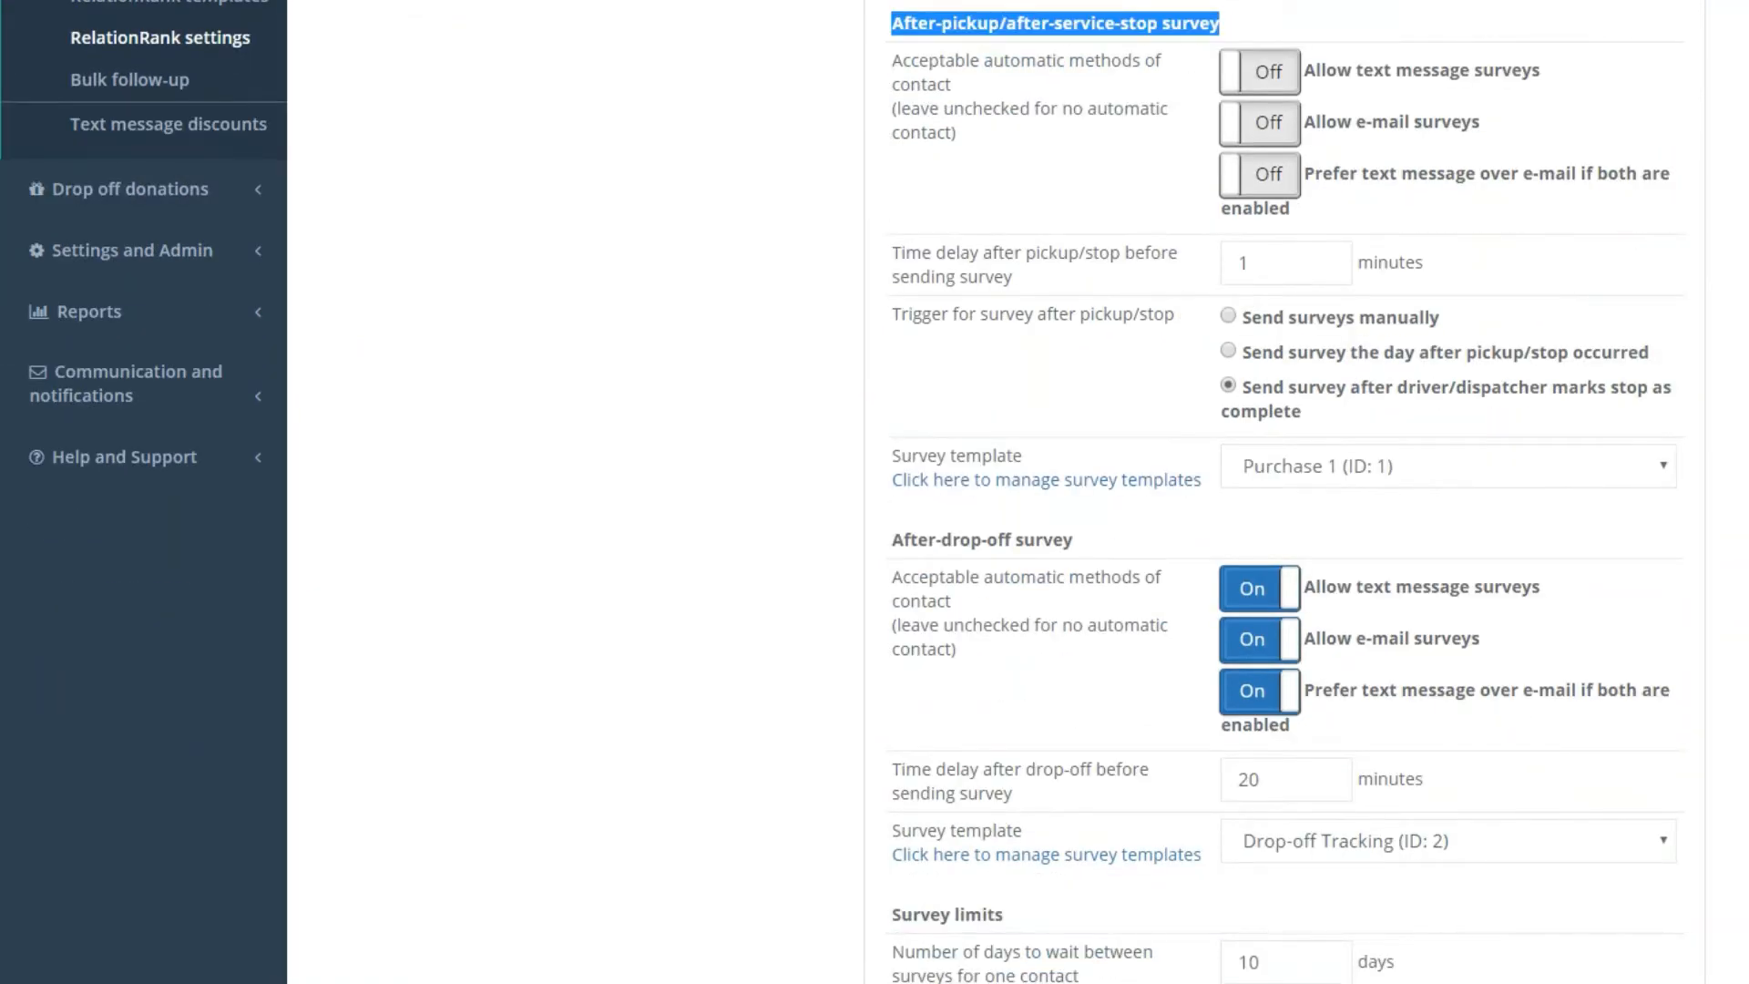
left_click_drag(1074, 540, 874, 535)
left_click(1676, 730)
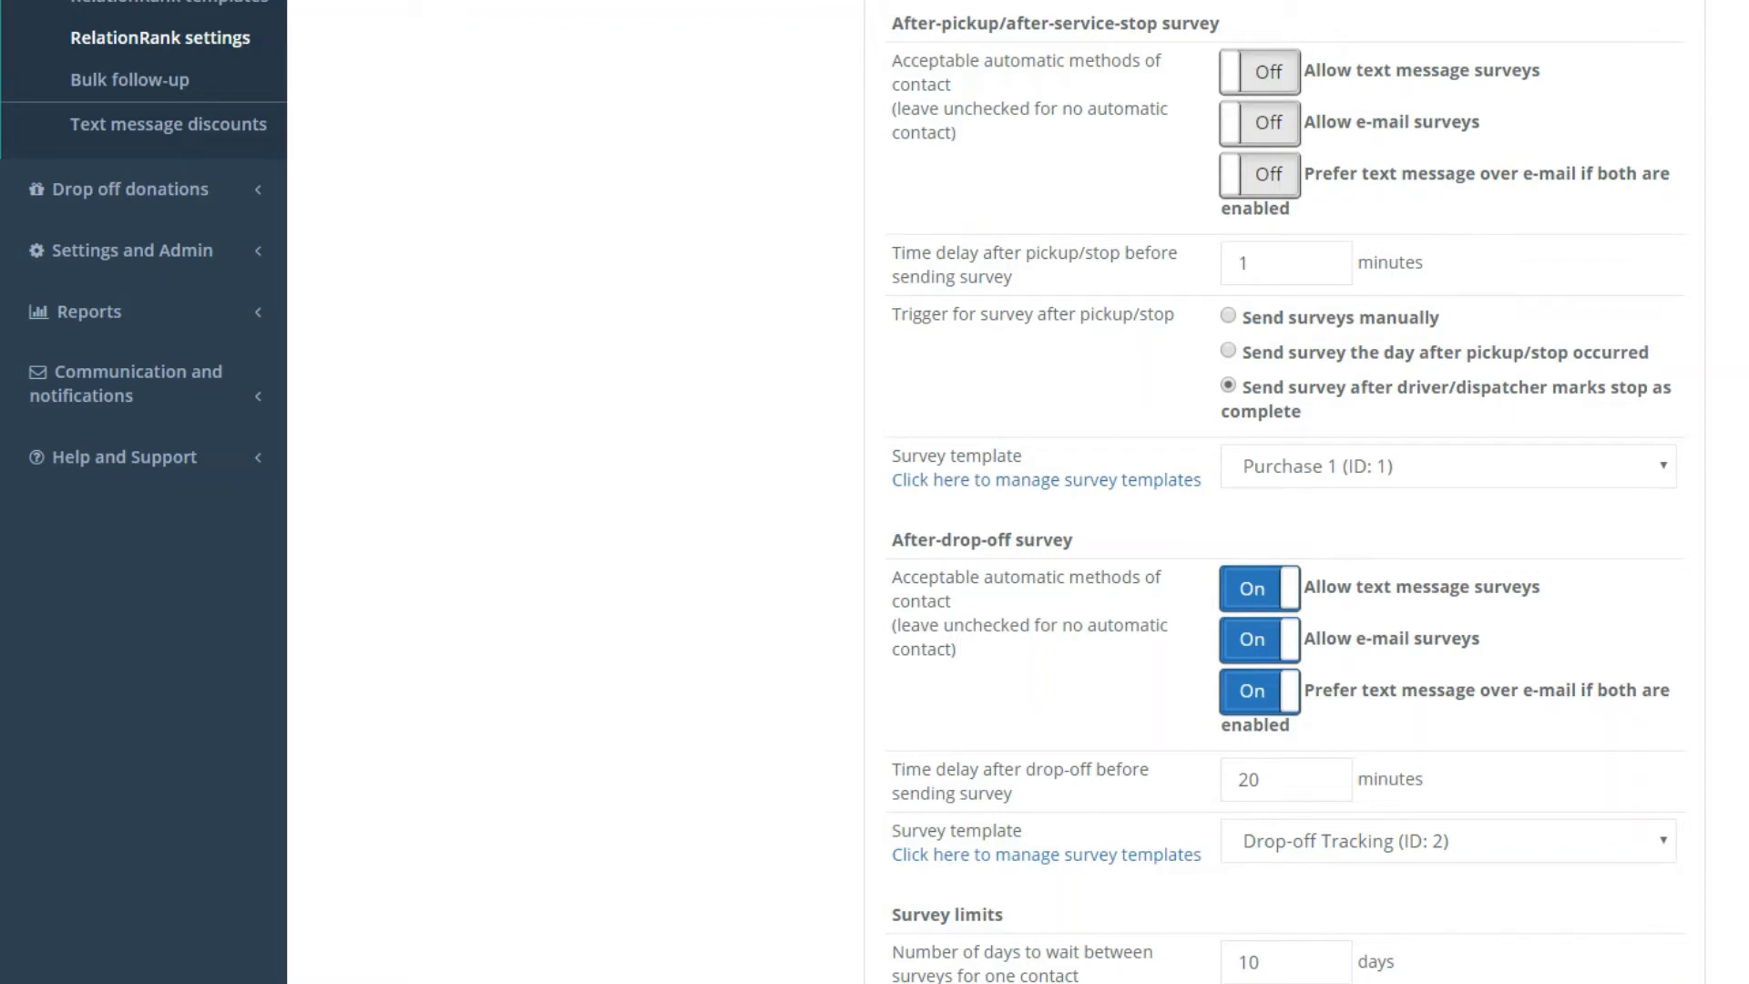
scroll(874, 492, "up", 1)
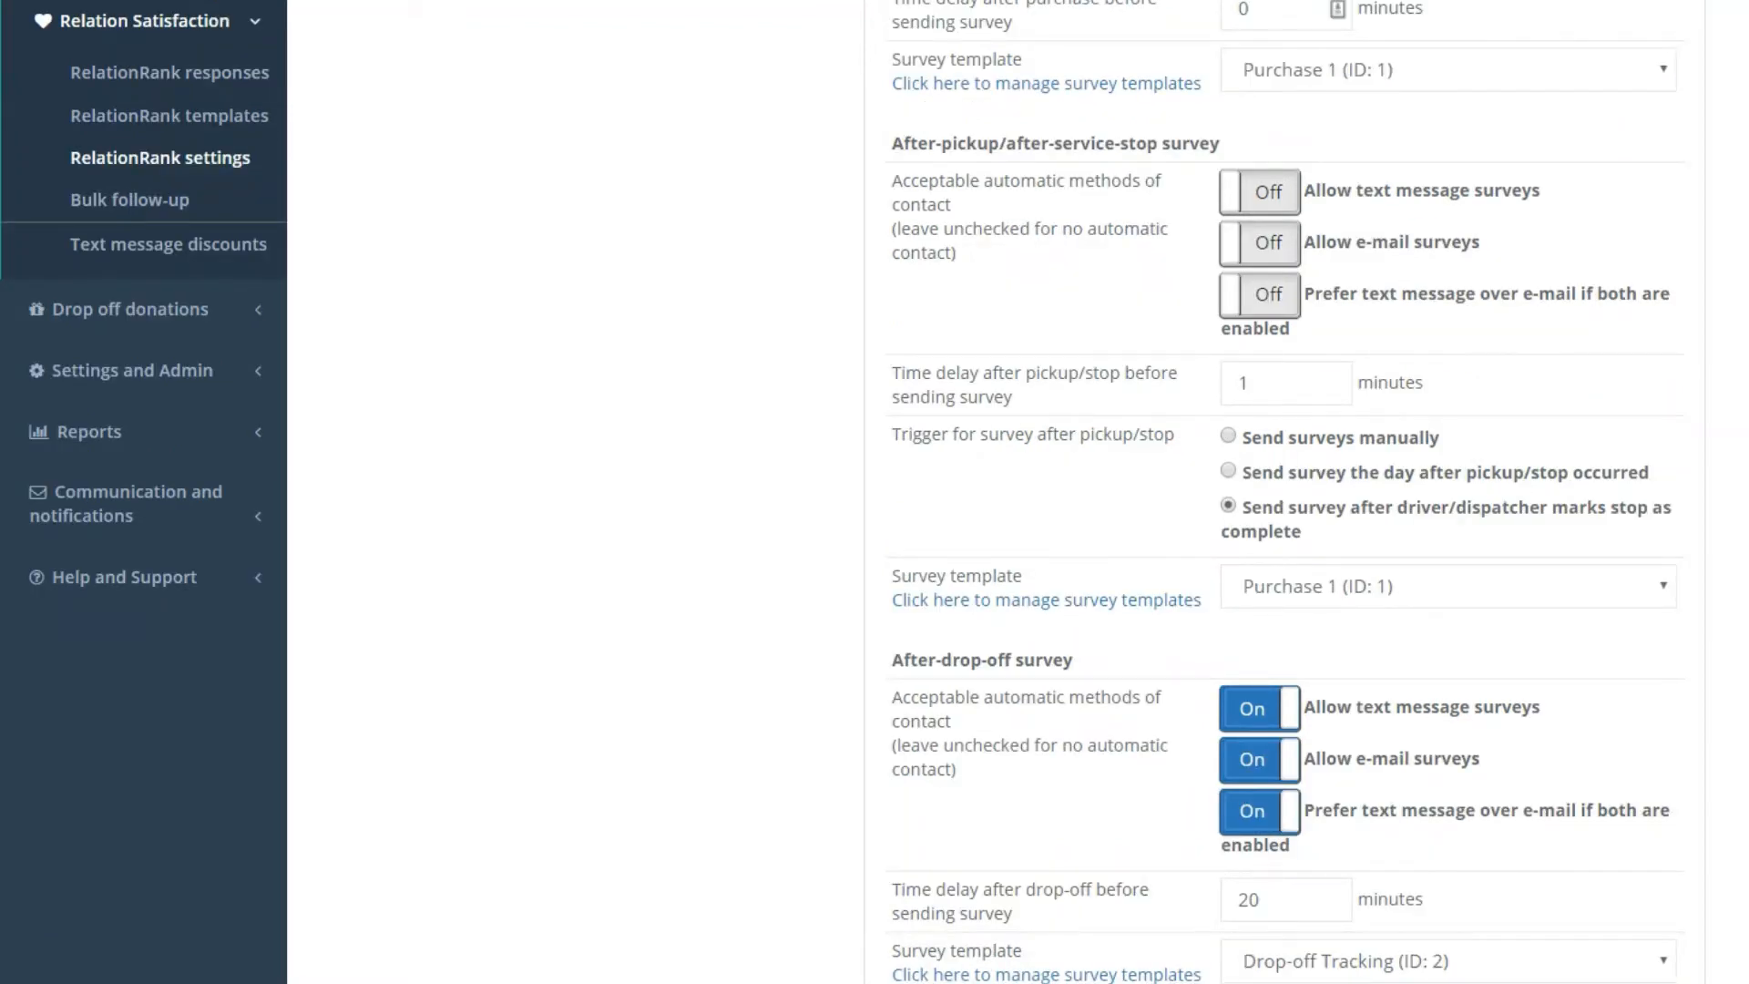
mouse_move(1220, 146)
left_mouse_down()
mouse_move(891, 119)
mouse_move(891, 138)
left_mouse_up()
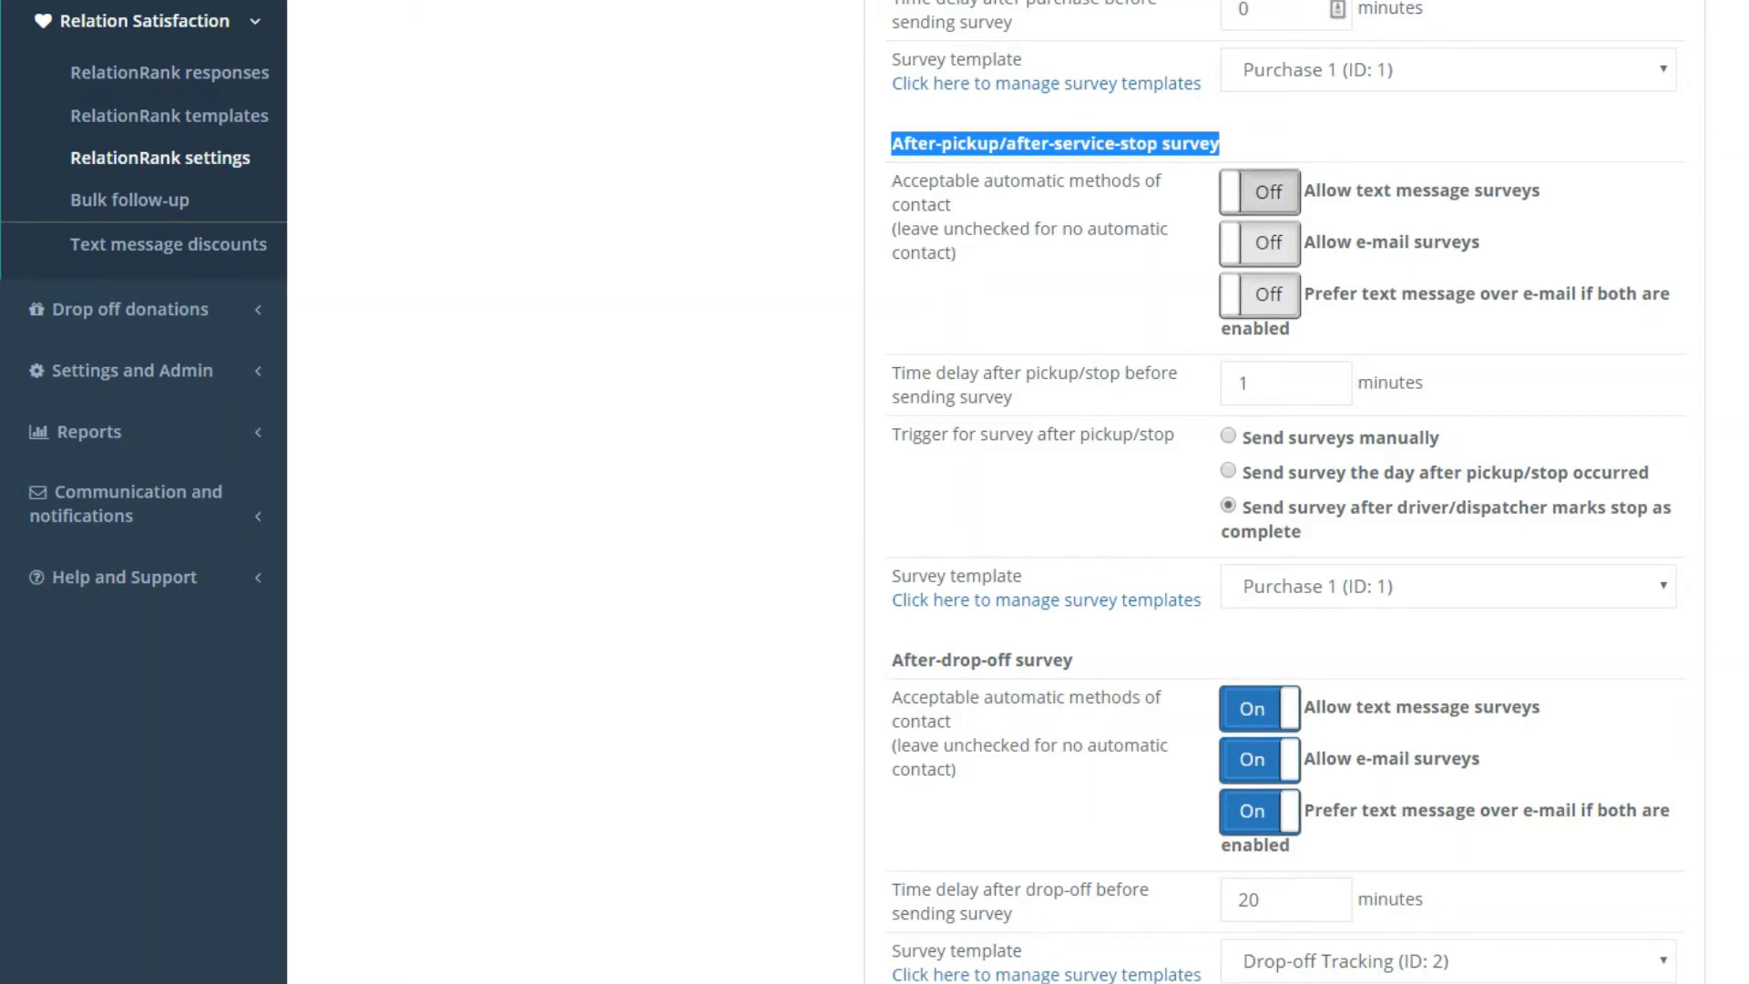
- Allow text message and e-mail surveys for the after-pickup/after-service-stop survey, preferring text message when both are enabled
left_click(1260, 192)
left_click(1260, 243)
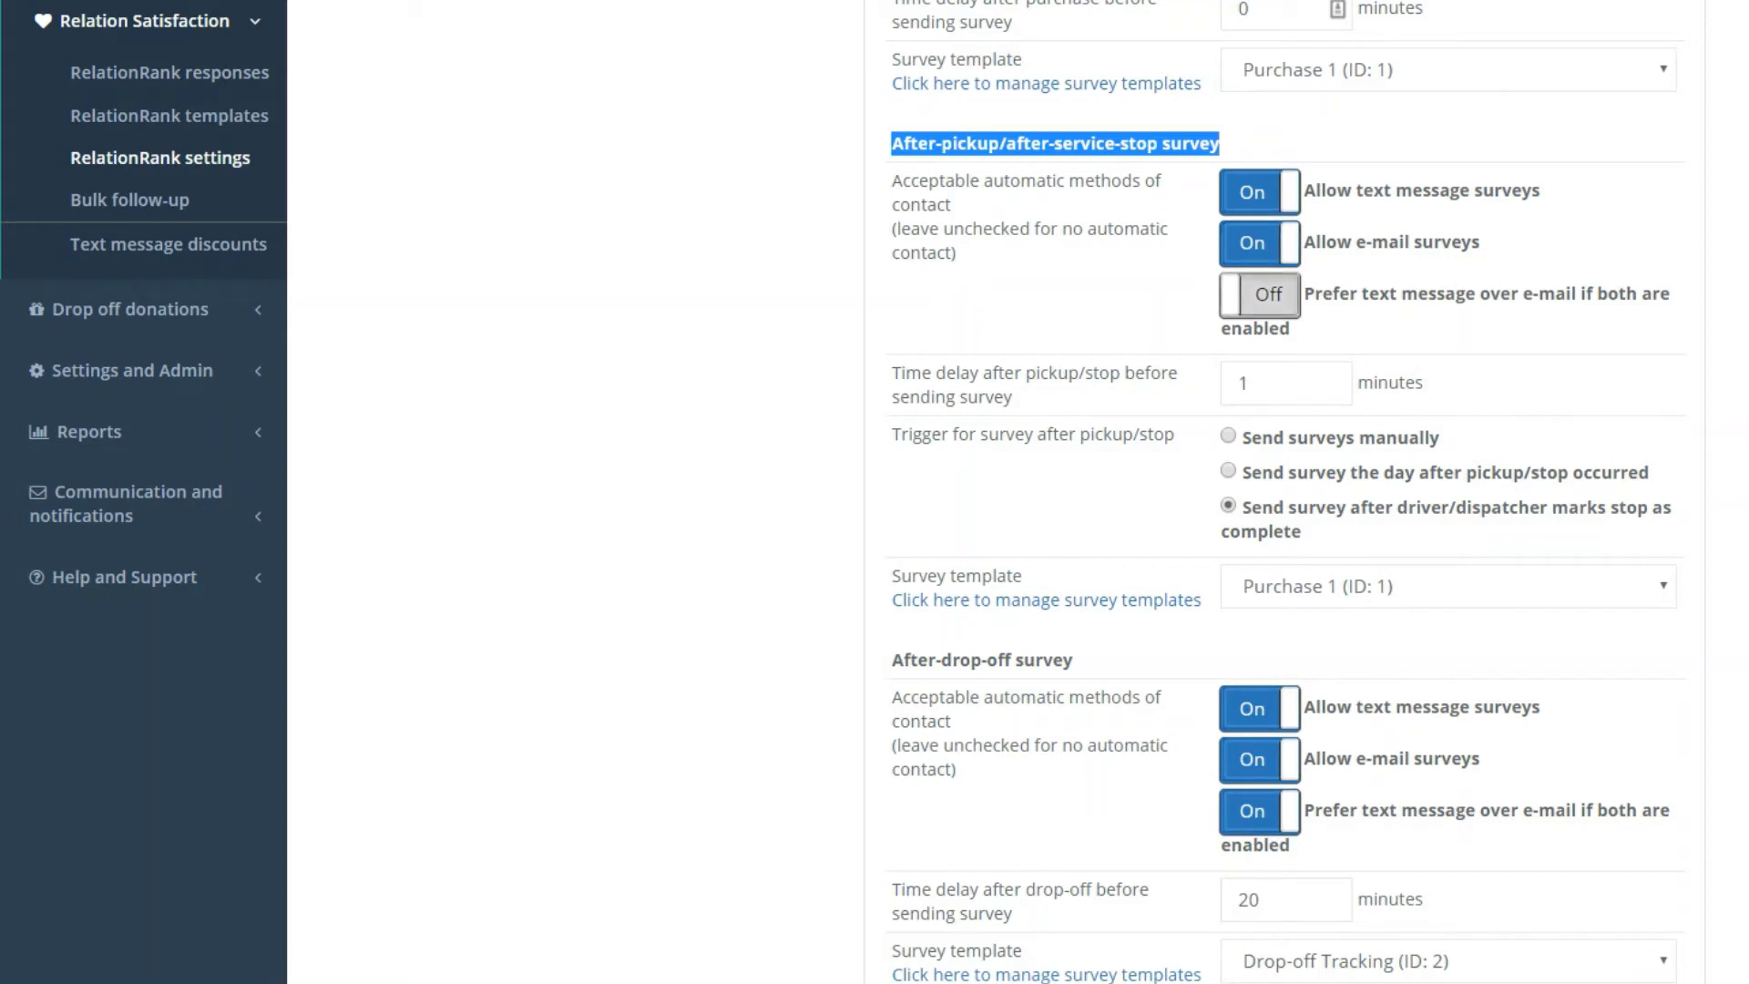
left_click(1259, 293)
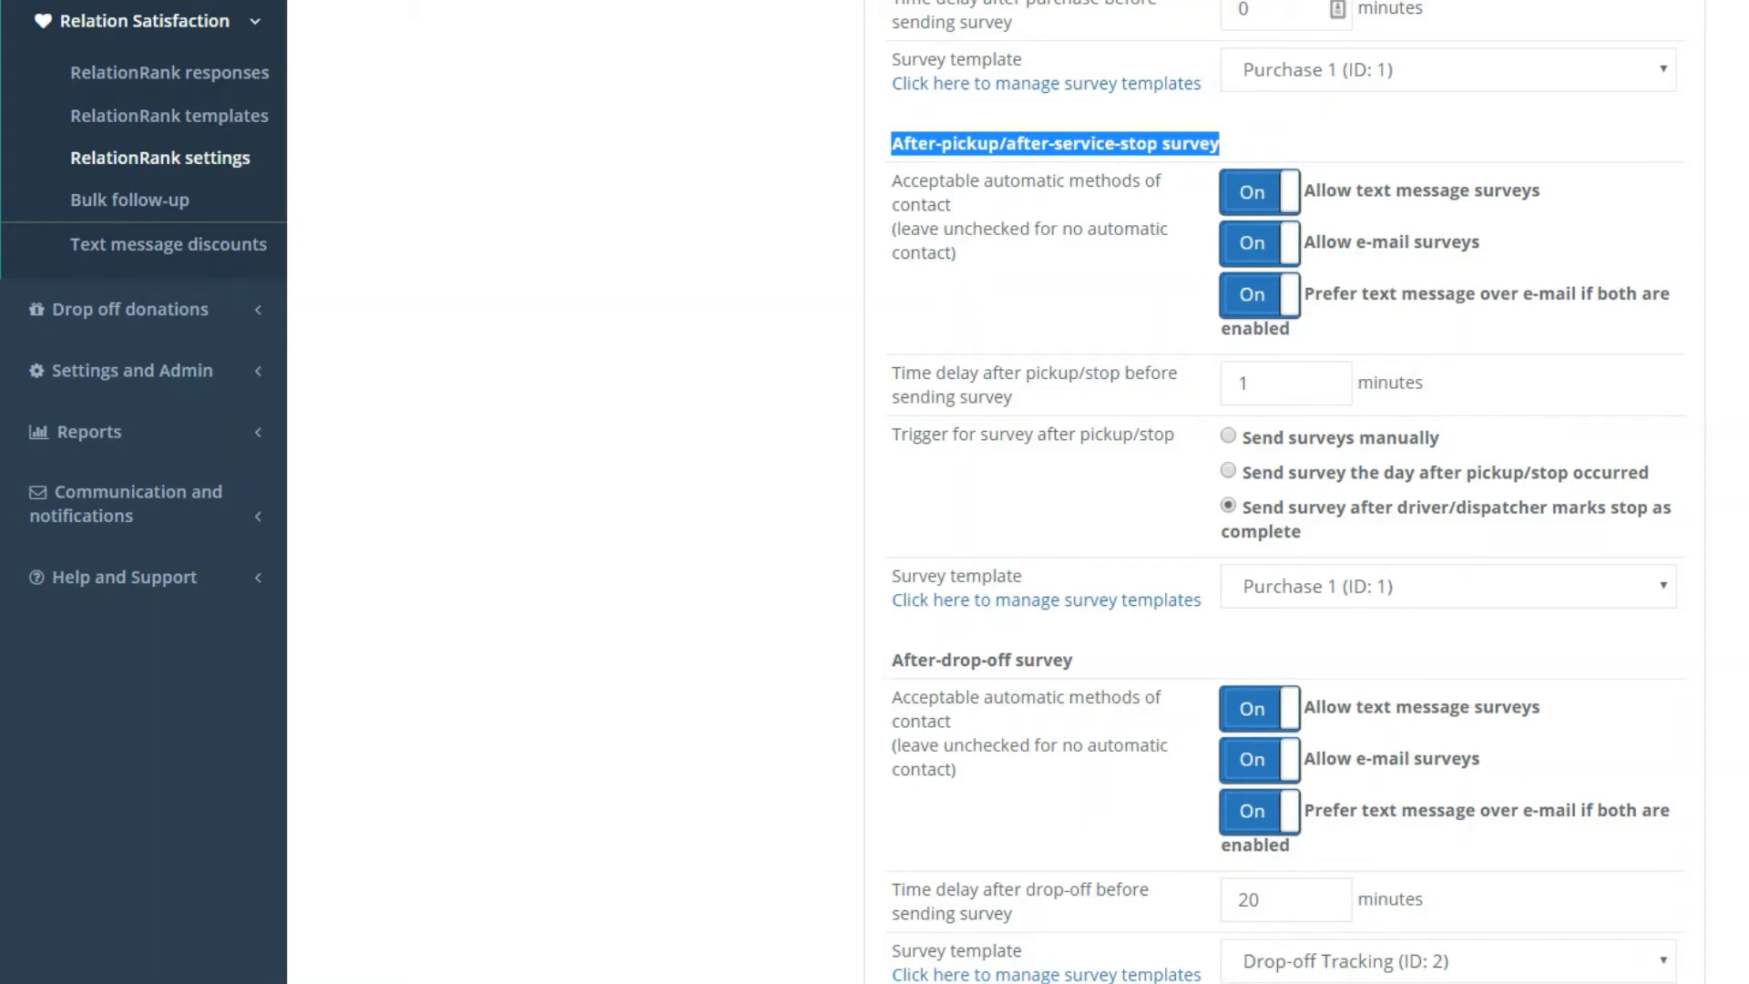
- Set the time delay after pickup/stop before sending the survey to 10 minutes
left_click_drag(1270, 383, 1229, 383)
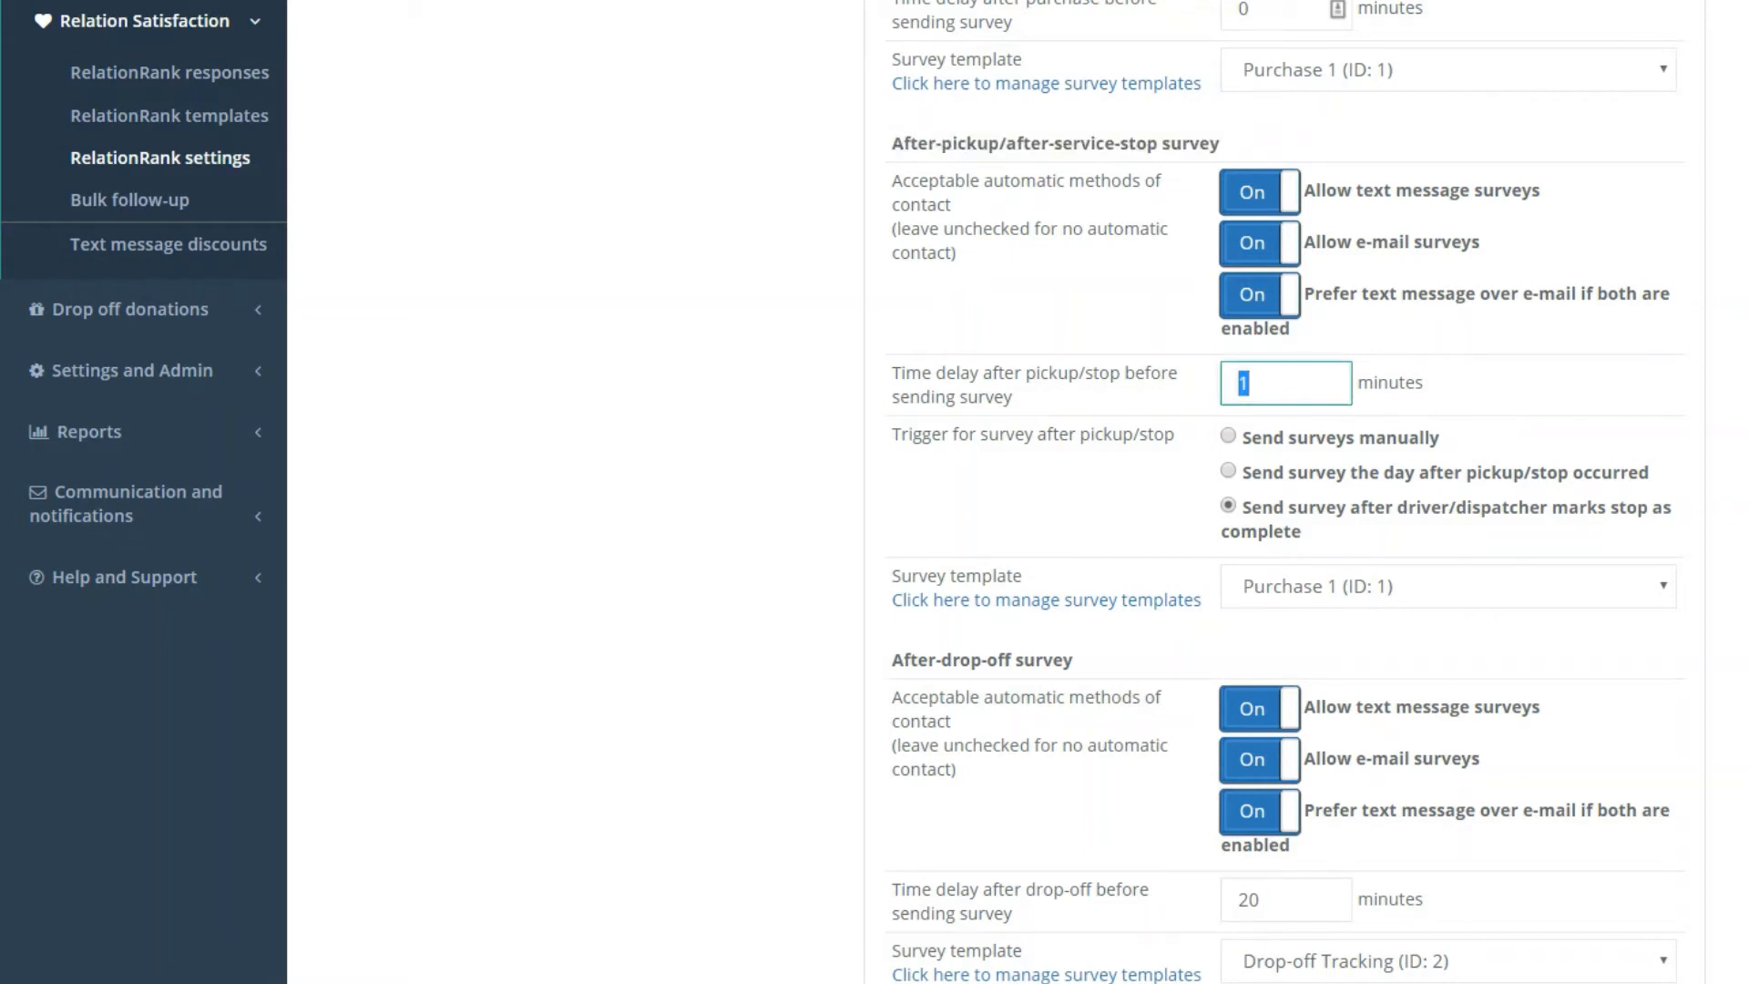
type("0")
key("BackSpace")
type("15")
key("BackSpace")
key("BackSpace")
type("10")
scroll(842, 492, "down", 1)
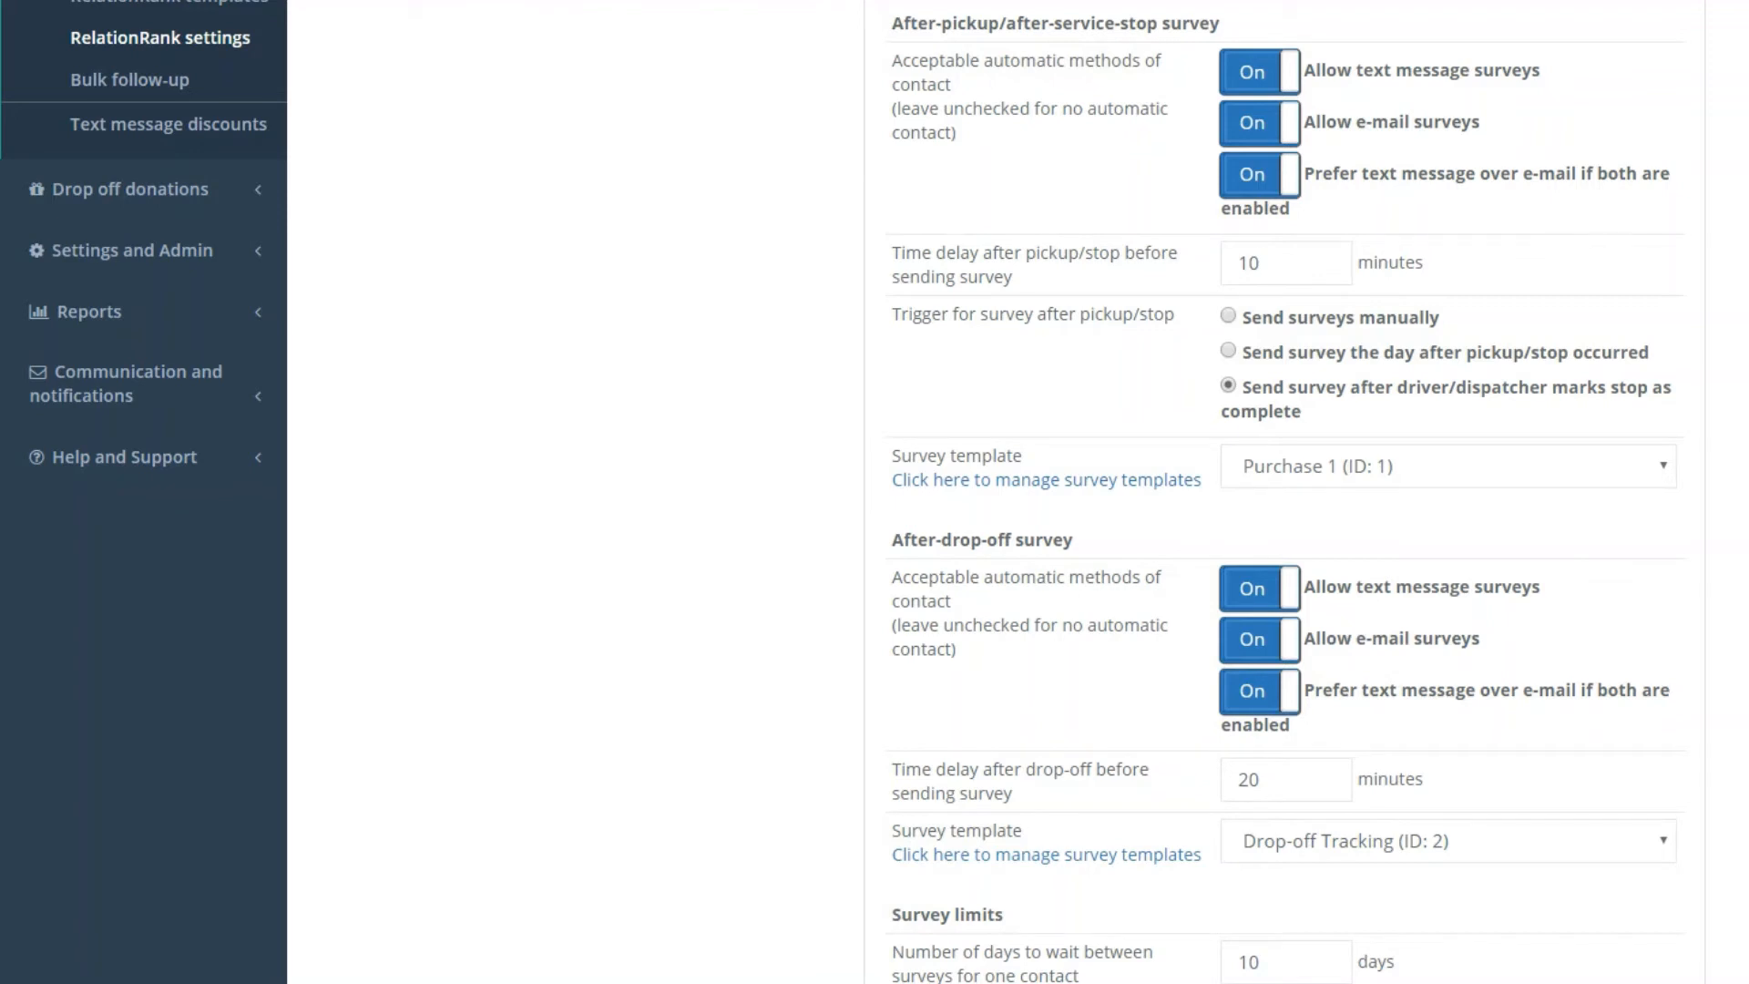
double_click(1249, 264)
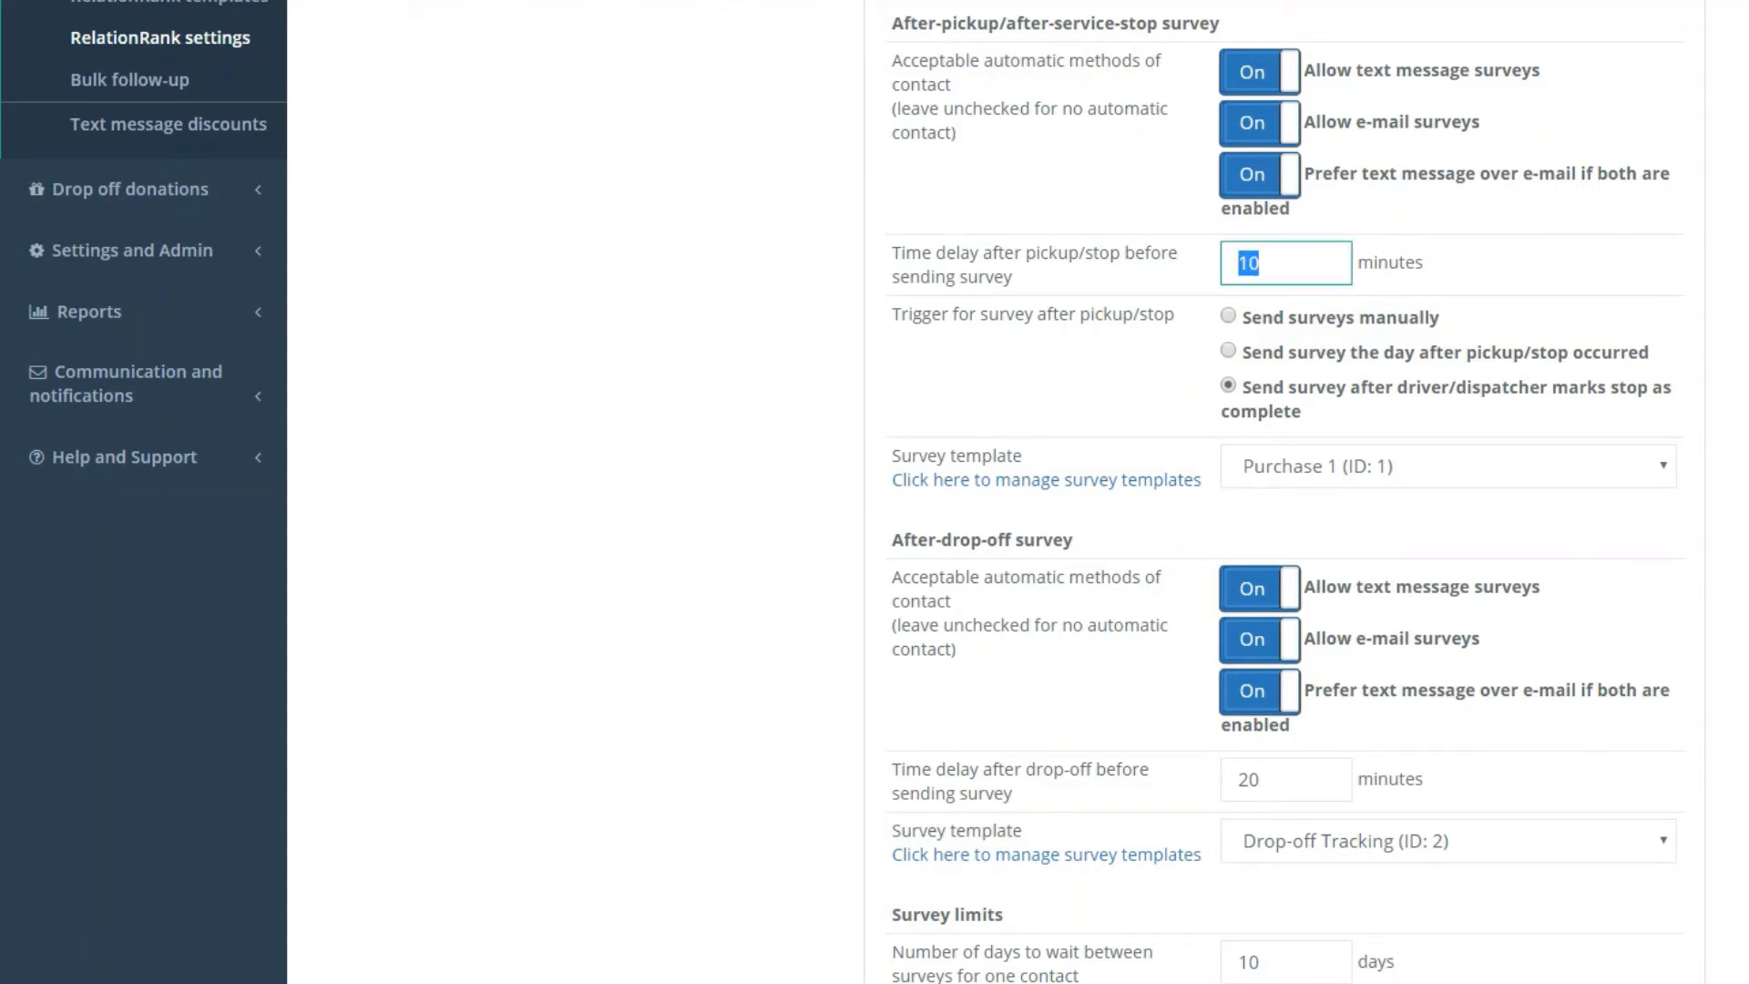
- Assign the Pickup Scheduling survey (ID: 3) template to the after-pickup/after-service-stop survey and save the settings
scroll(1002, 492, "down", 1)
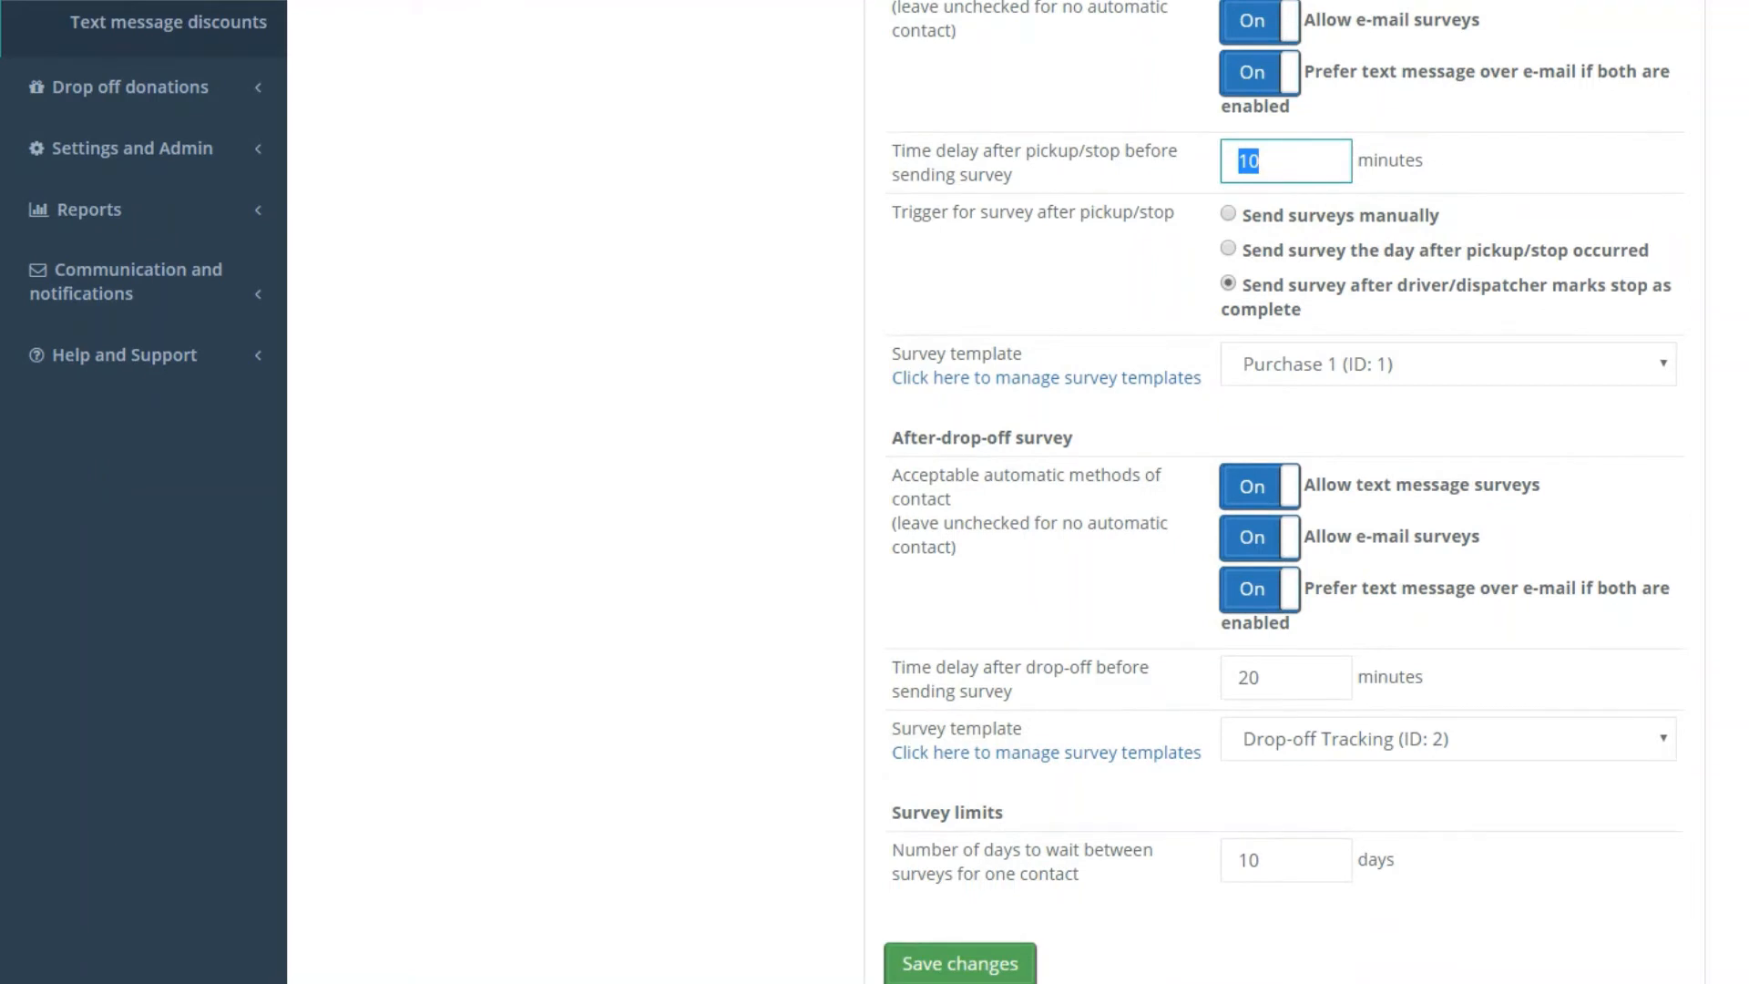
left_click(1449, 364)
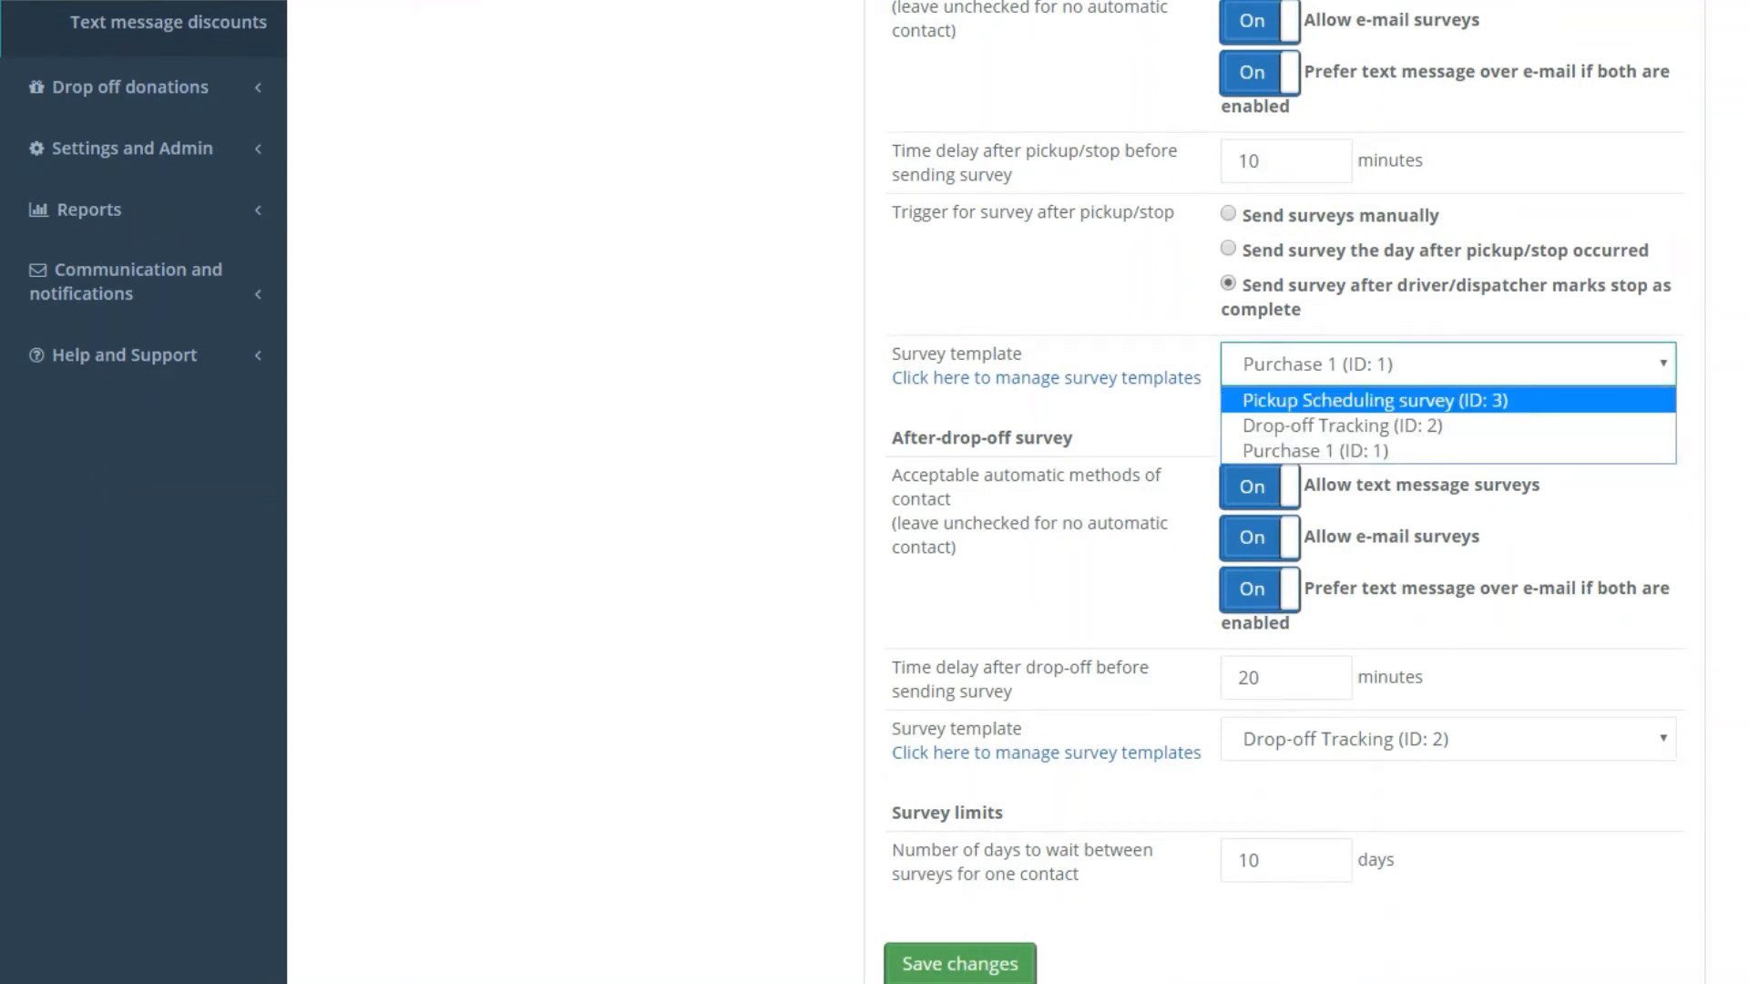
left_click(1412, 400)
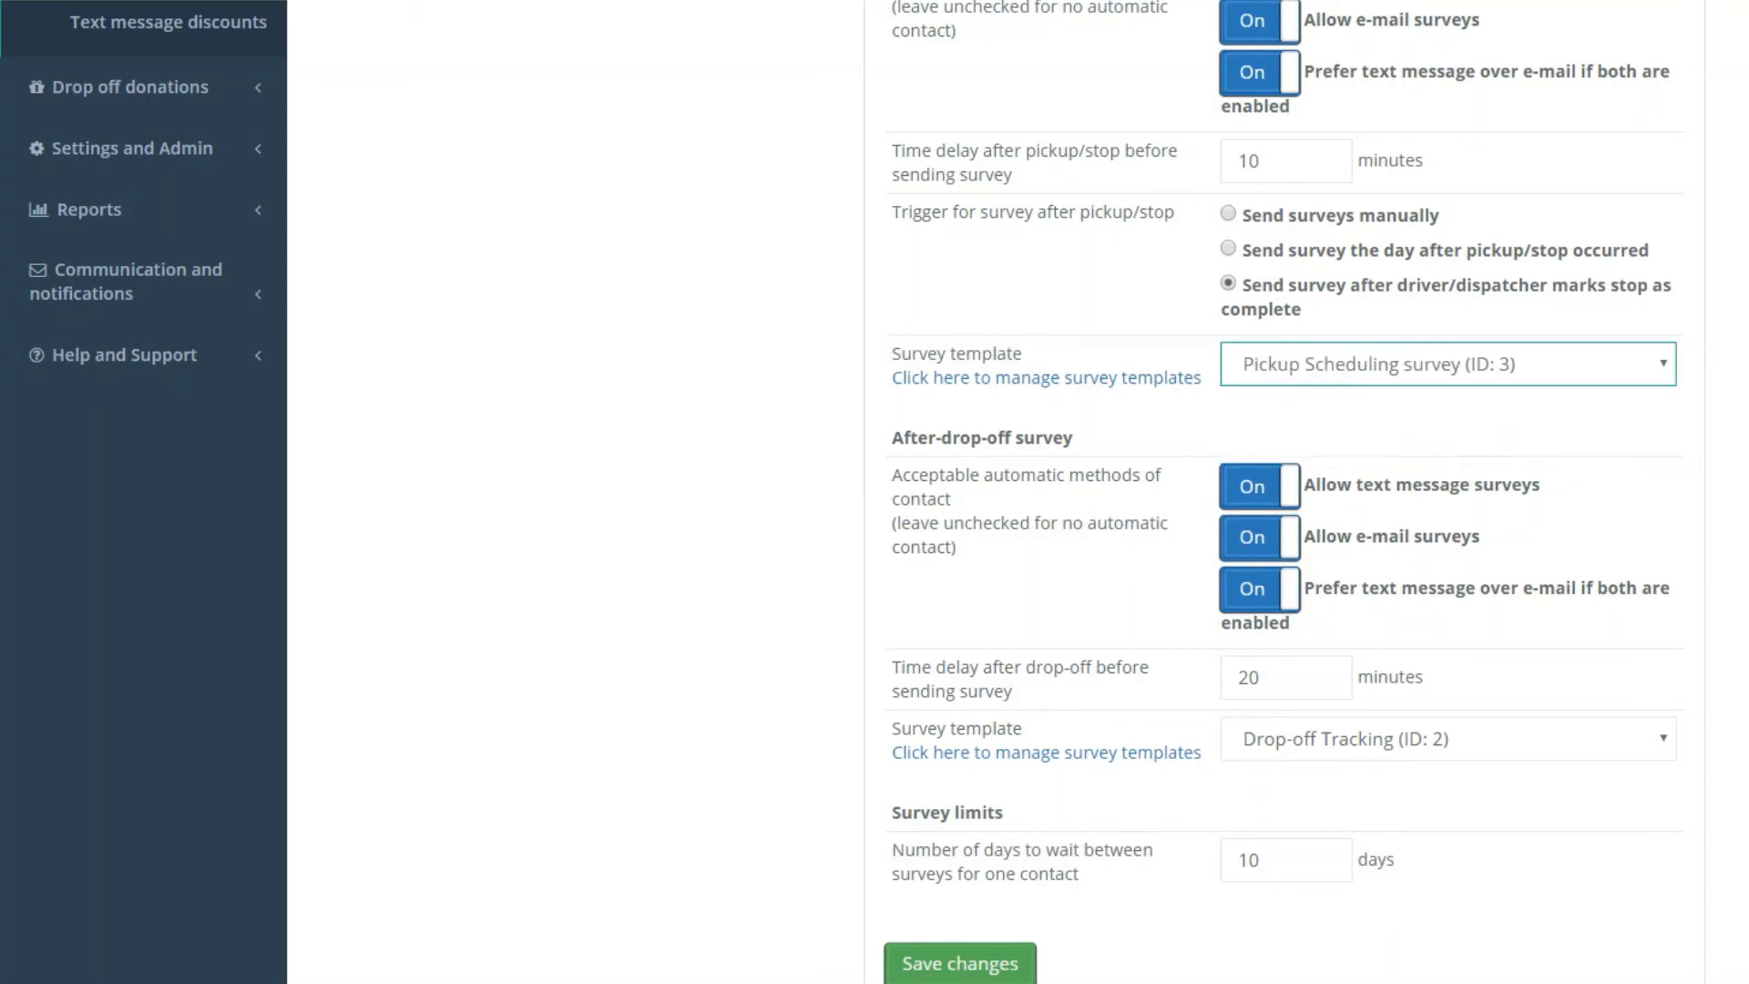
left_click(960, 964)
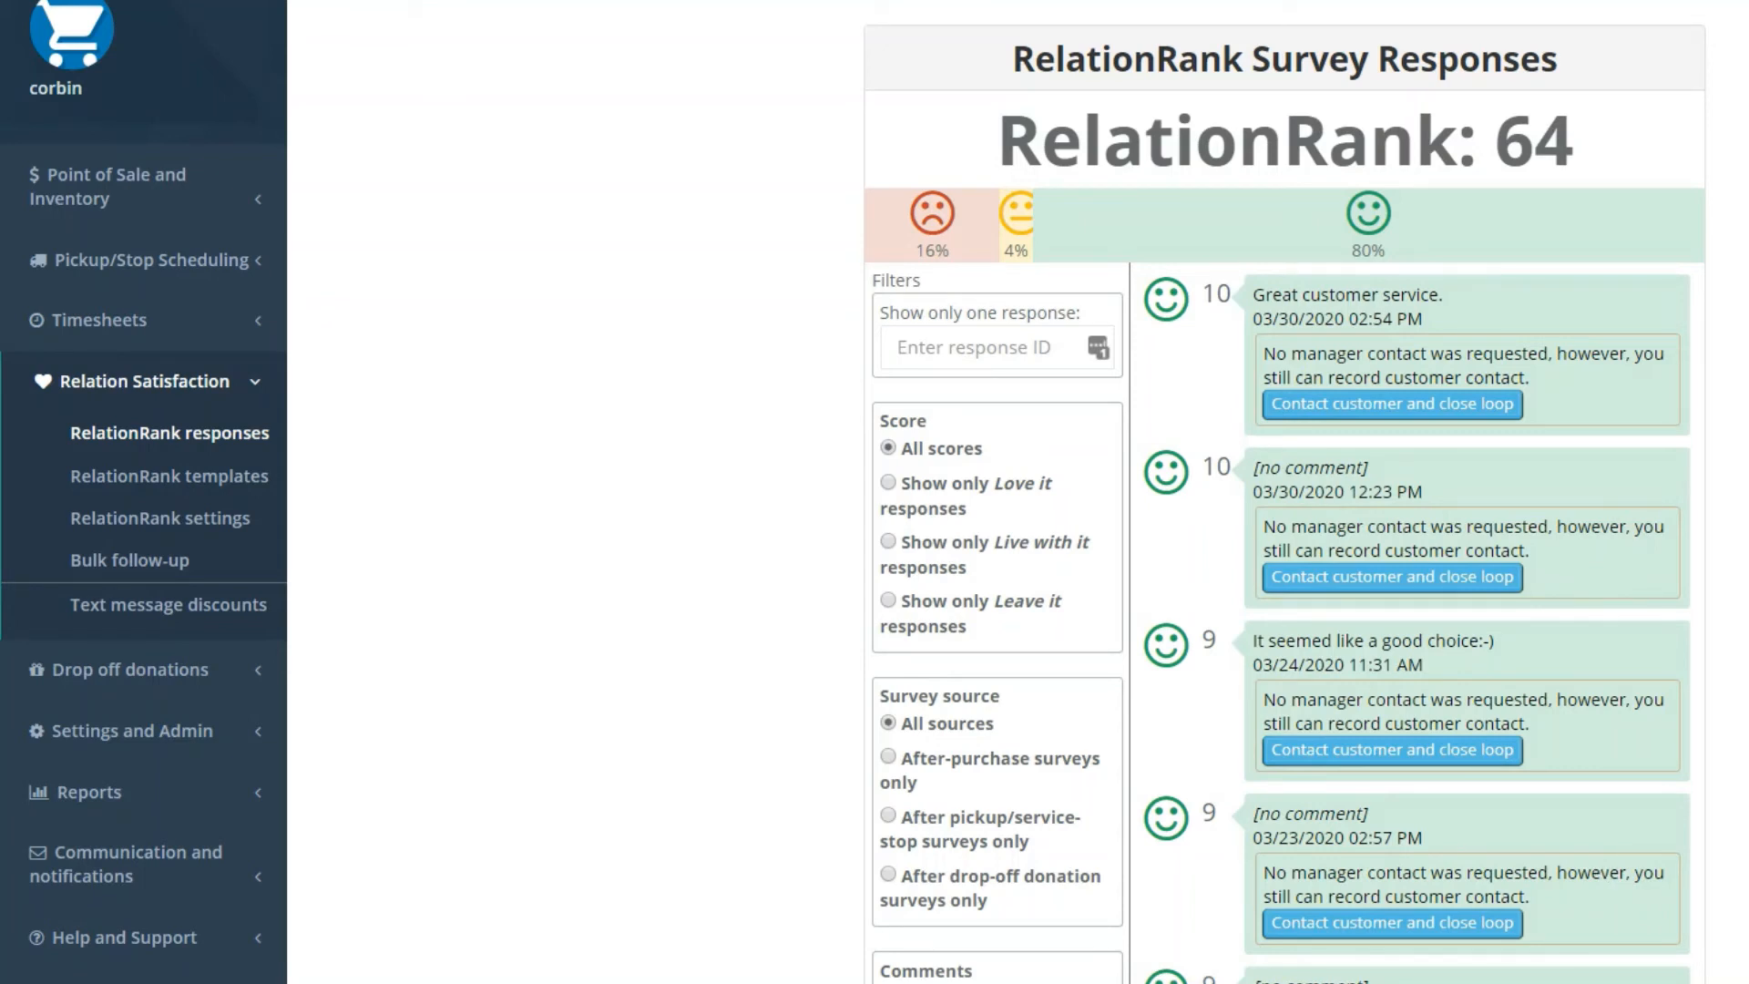
- Examine the overall RelationRank score and the shares of happy, neutral and unhappy responses behind it
left_click_drag(998, 142, 1577, 142)
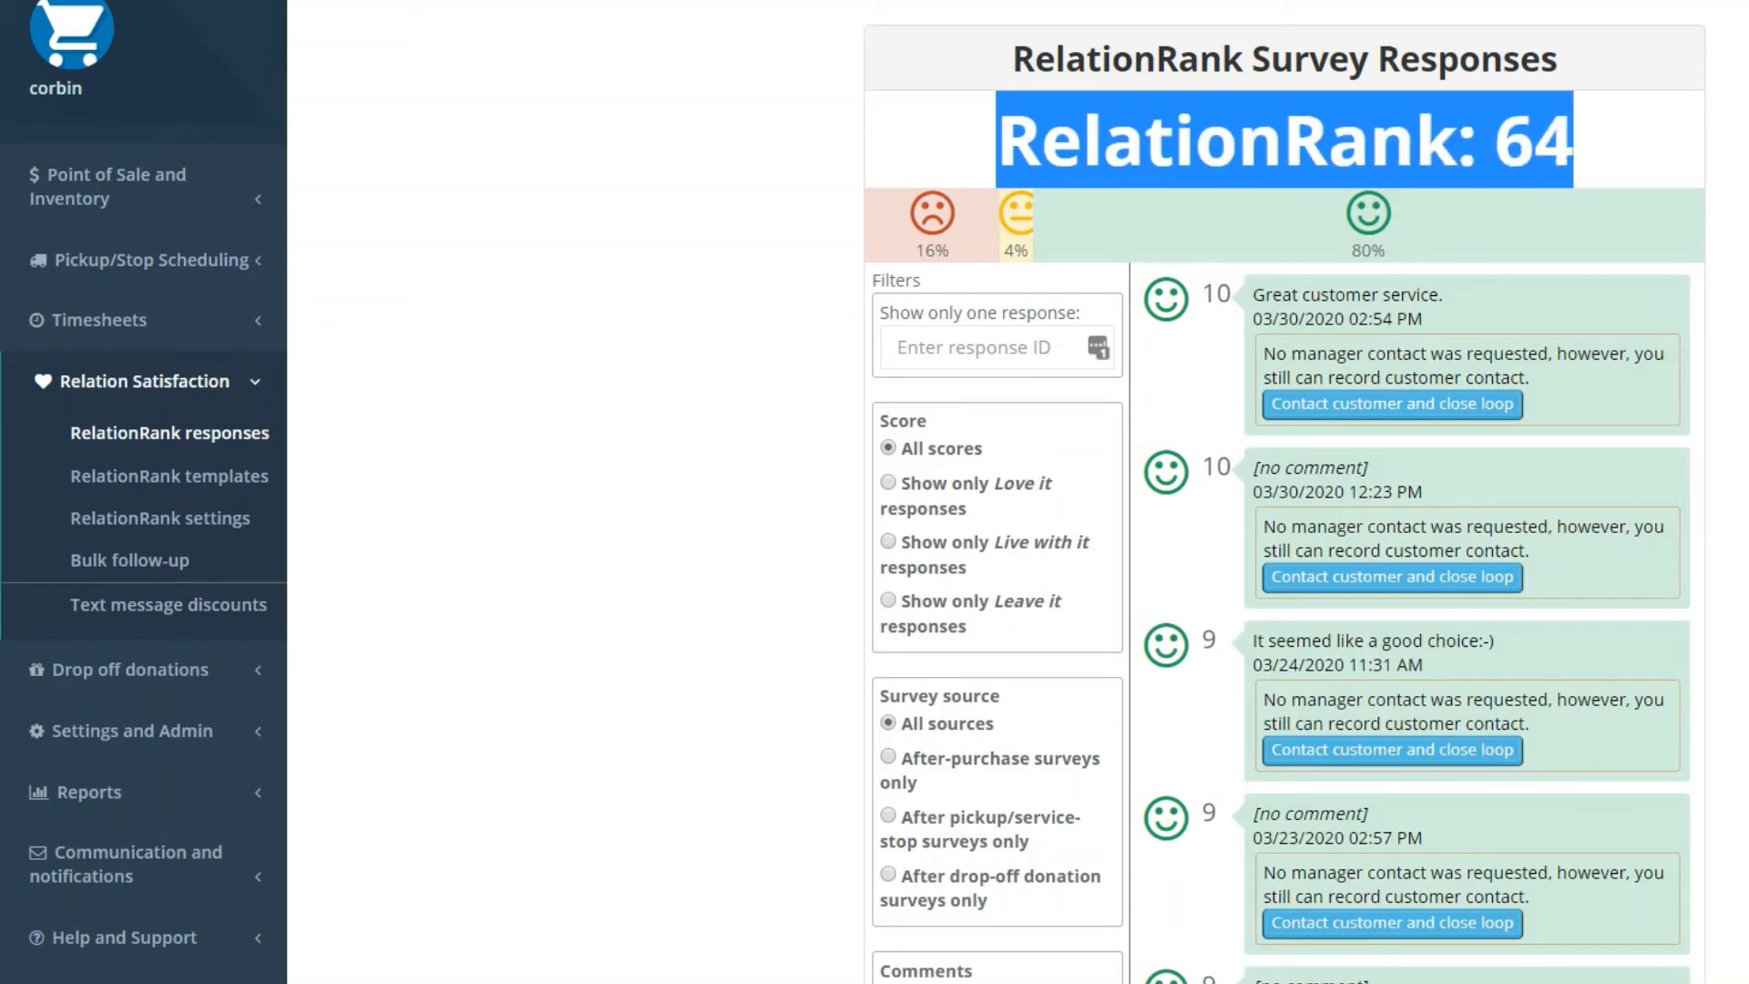
left_click_drag(1351, 251, 1386, 250)
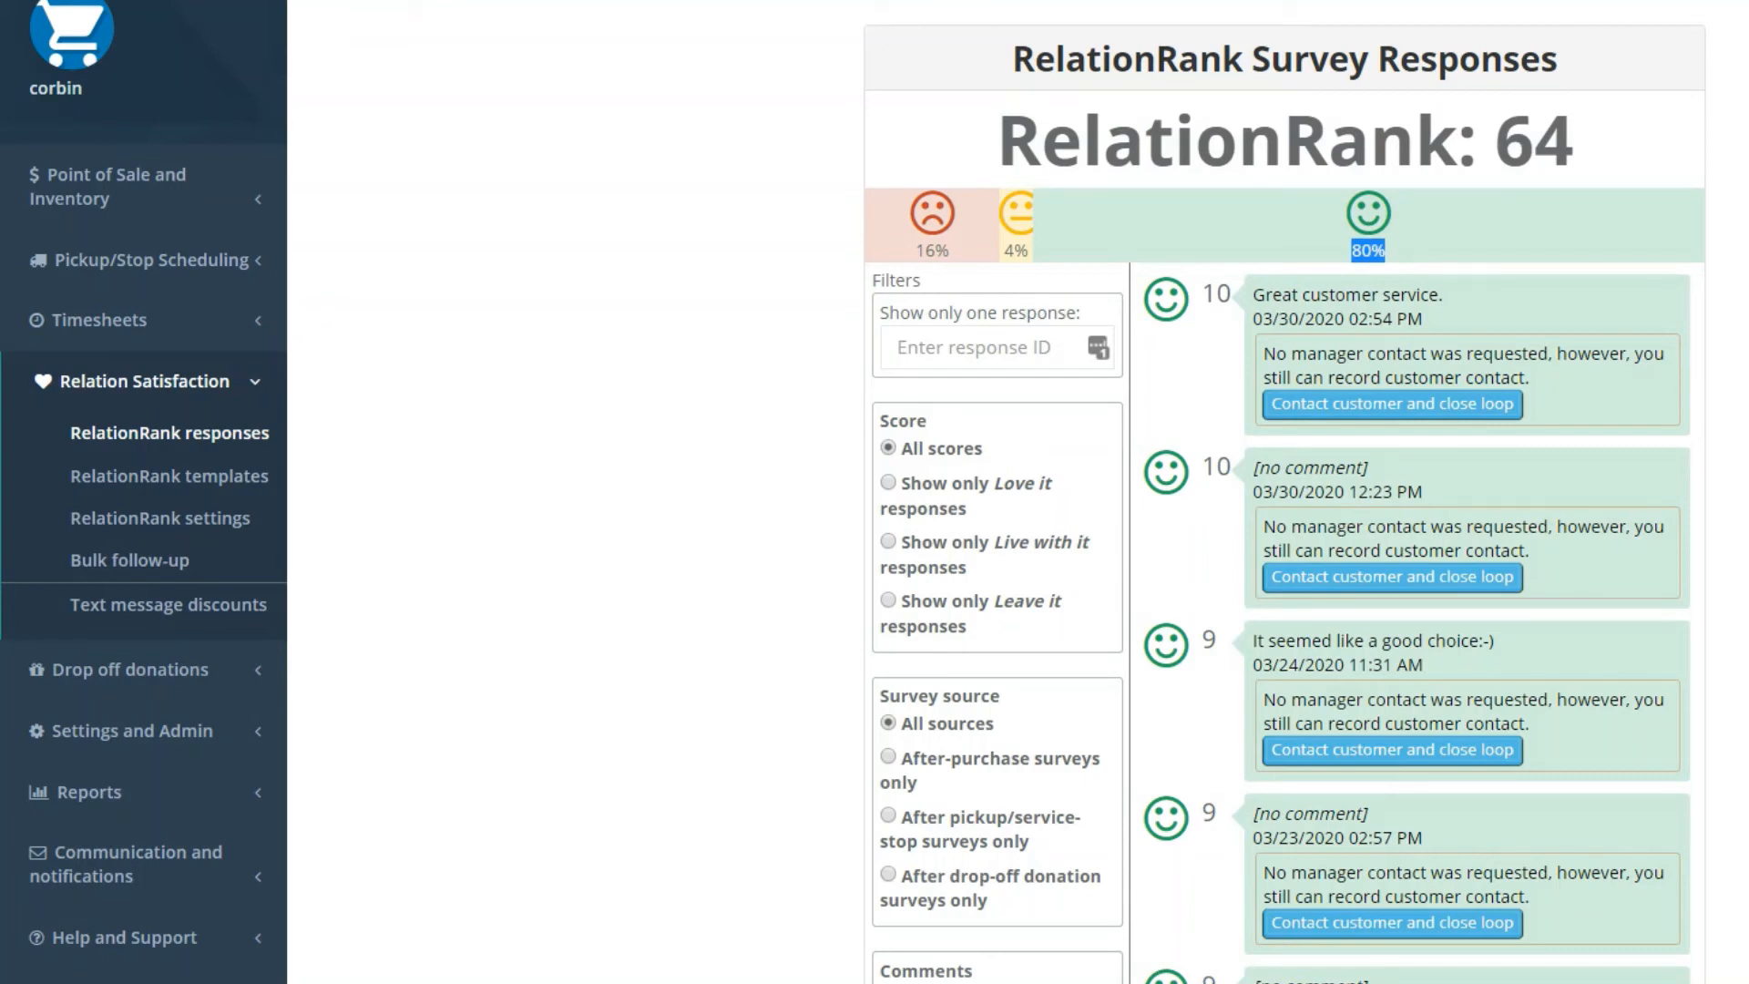
left_click_drag(916, 250, 949, 250)
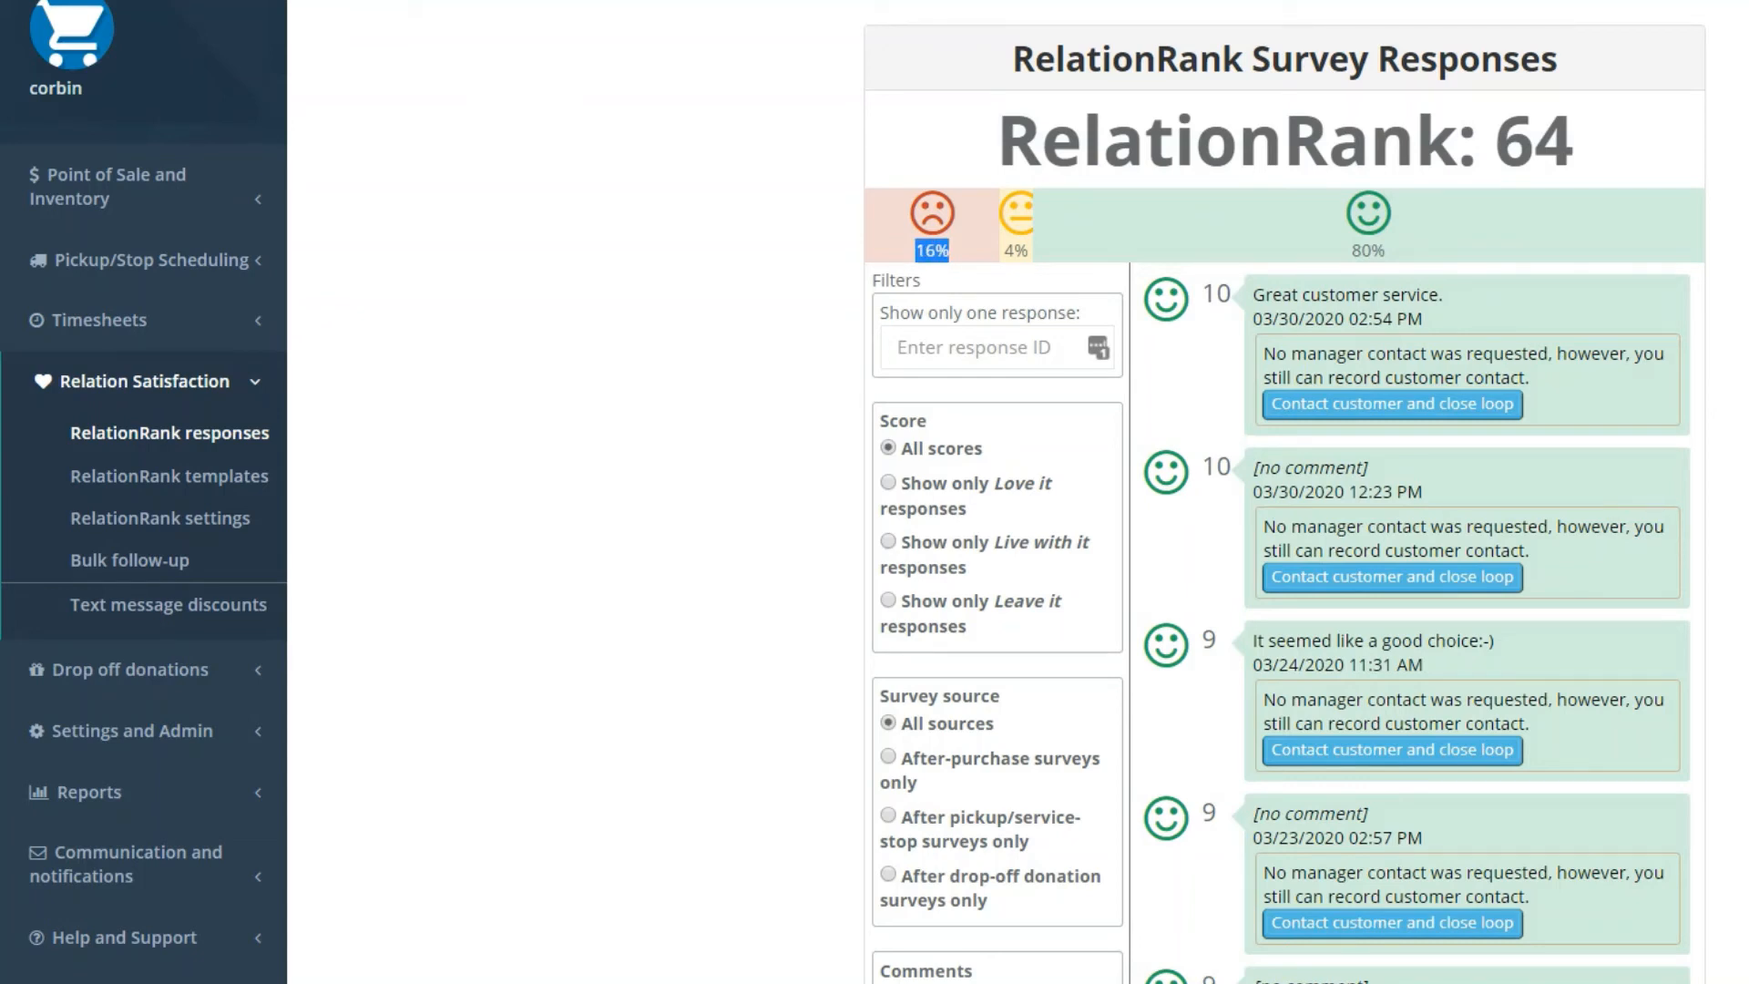
left_click_drag(1030, 250, 1003, 251)
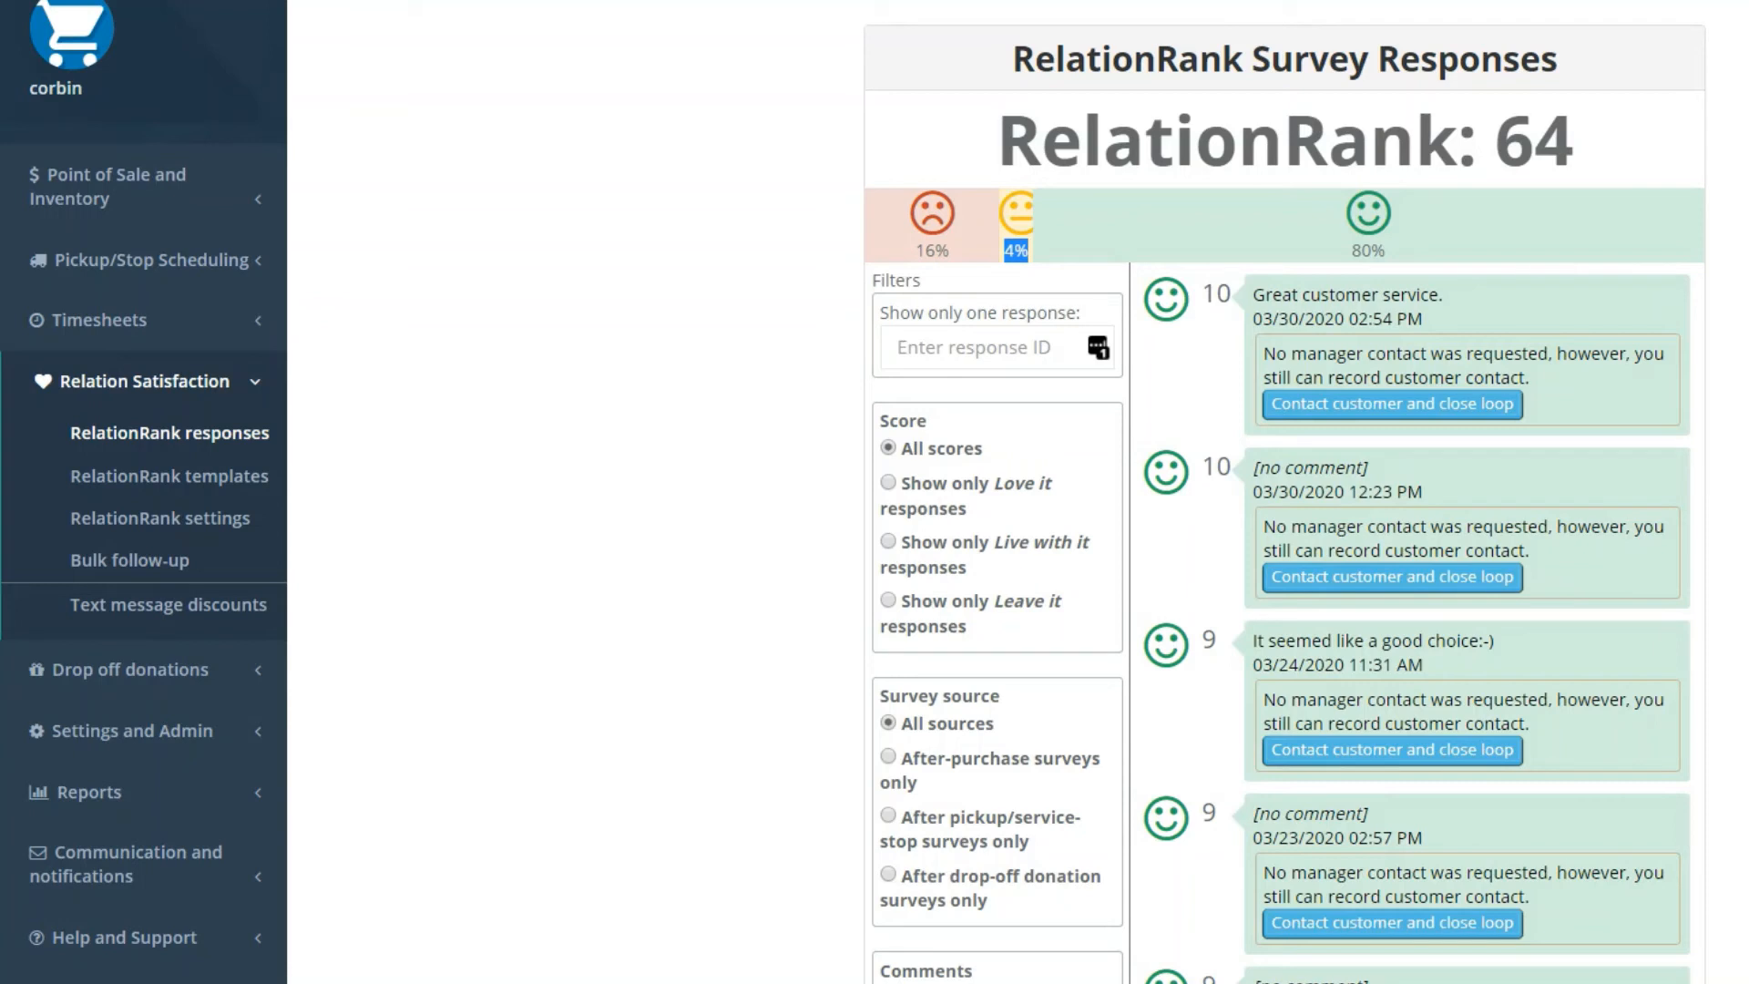
double_click(1367, 250)
double_click(932, 250)
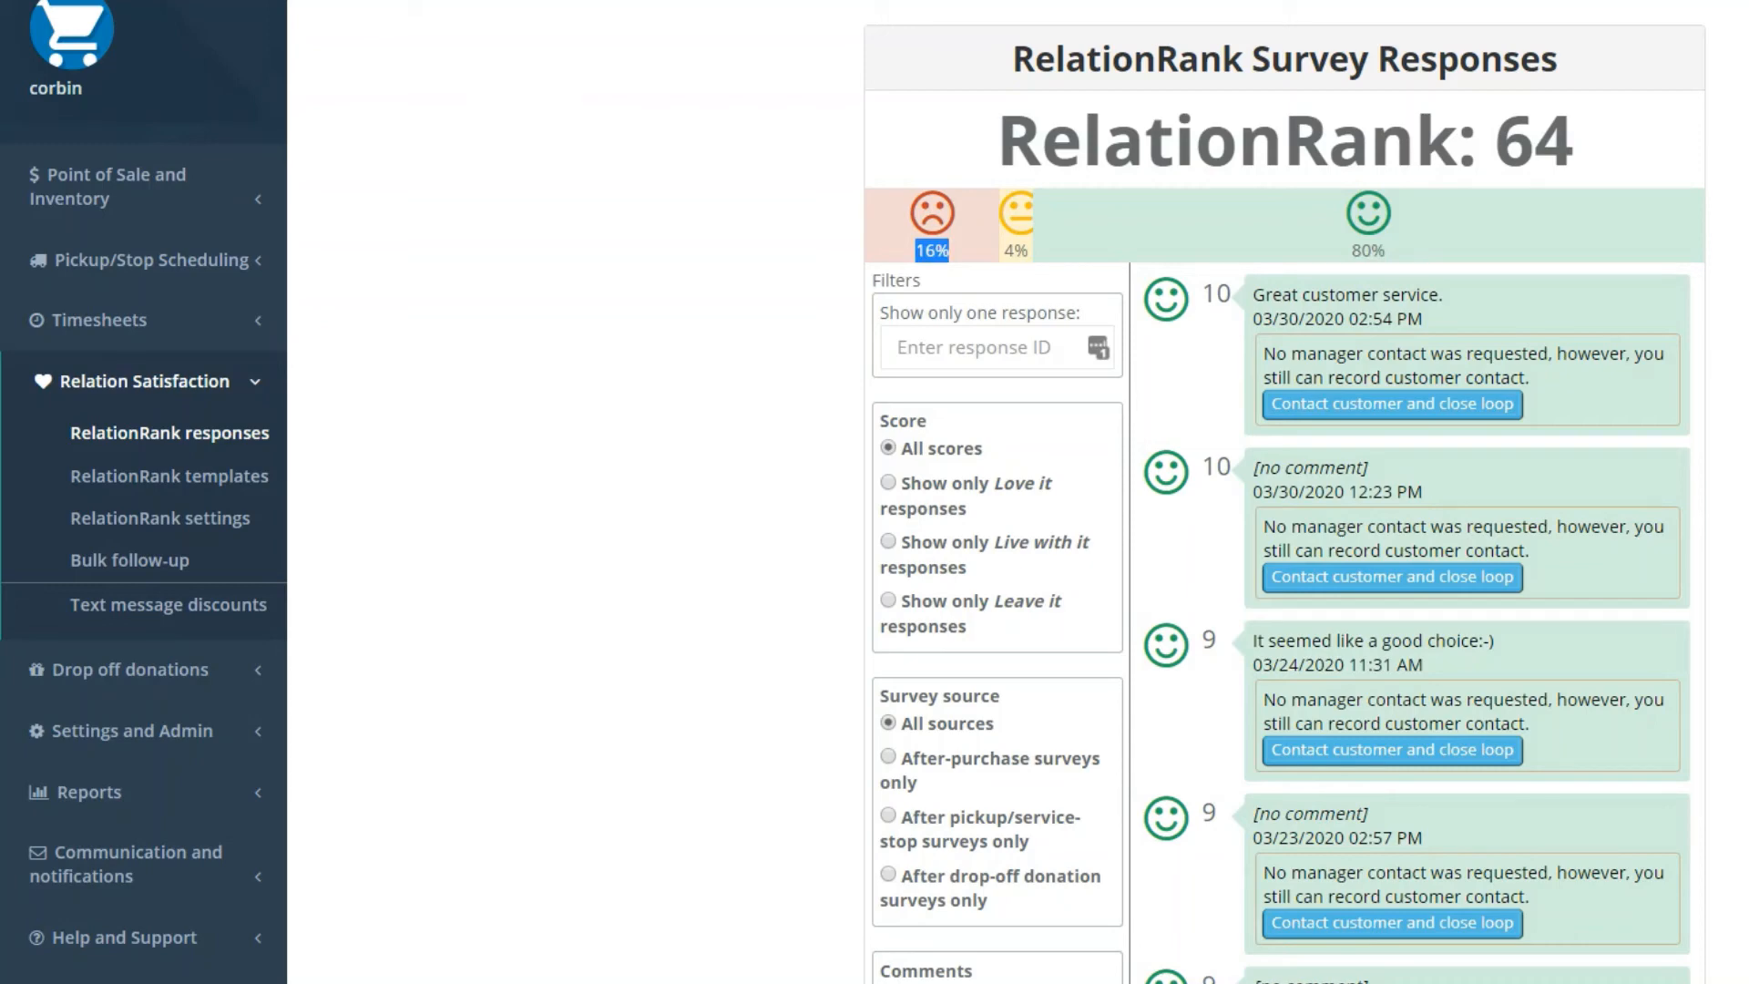
double_click(1534, 142)
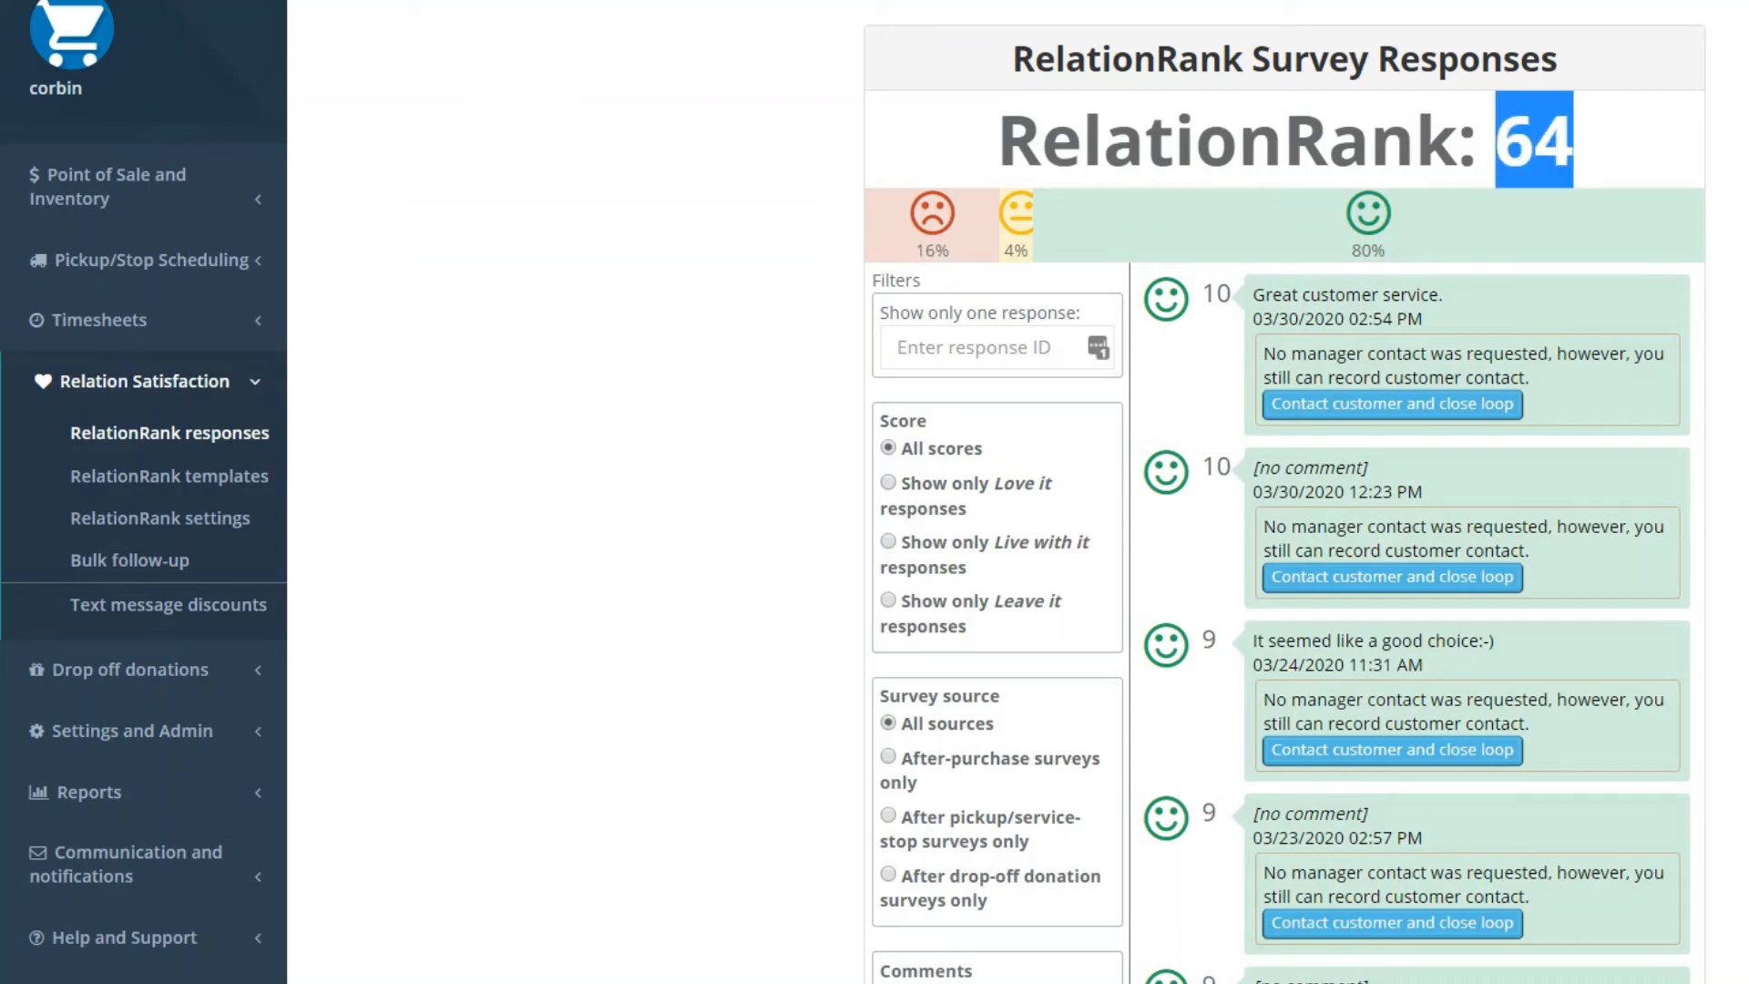
- View only the Love it, Live with it and Leave it survey responses in turn, ending on all scores
scroll(1533, 142, "down", 1)
scroll(1534, 142, "up", 1)
scroll(1728, 527, "down", 2)
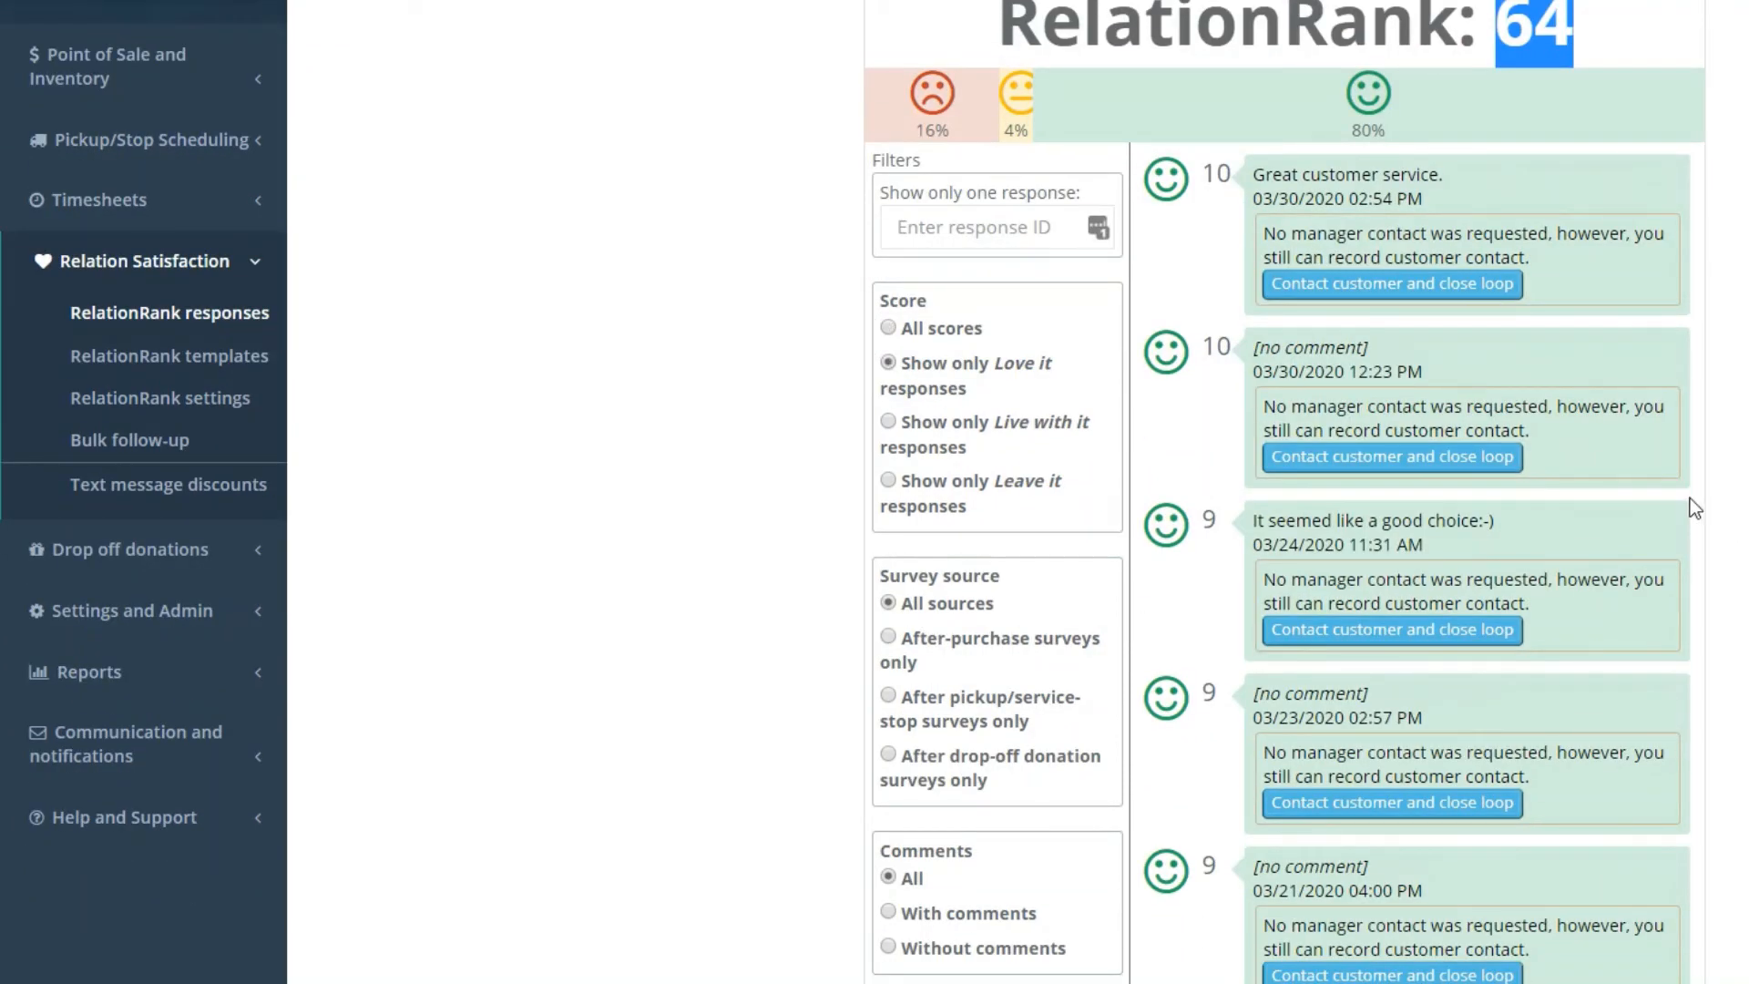
left_click(1690, 499)
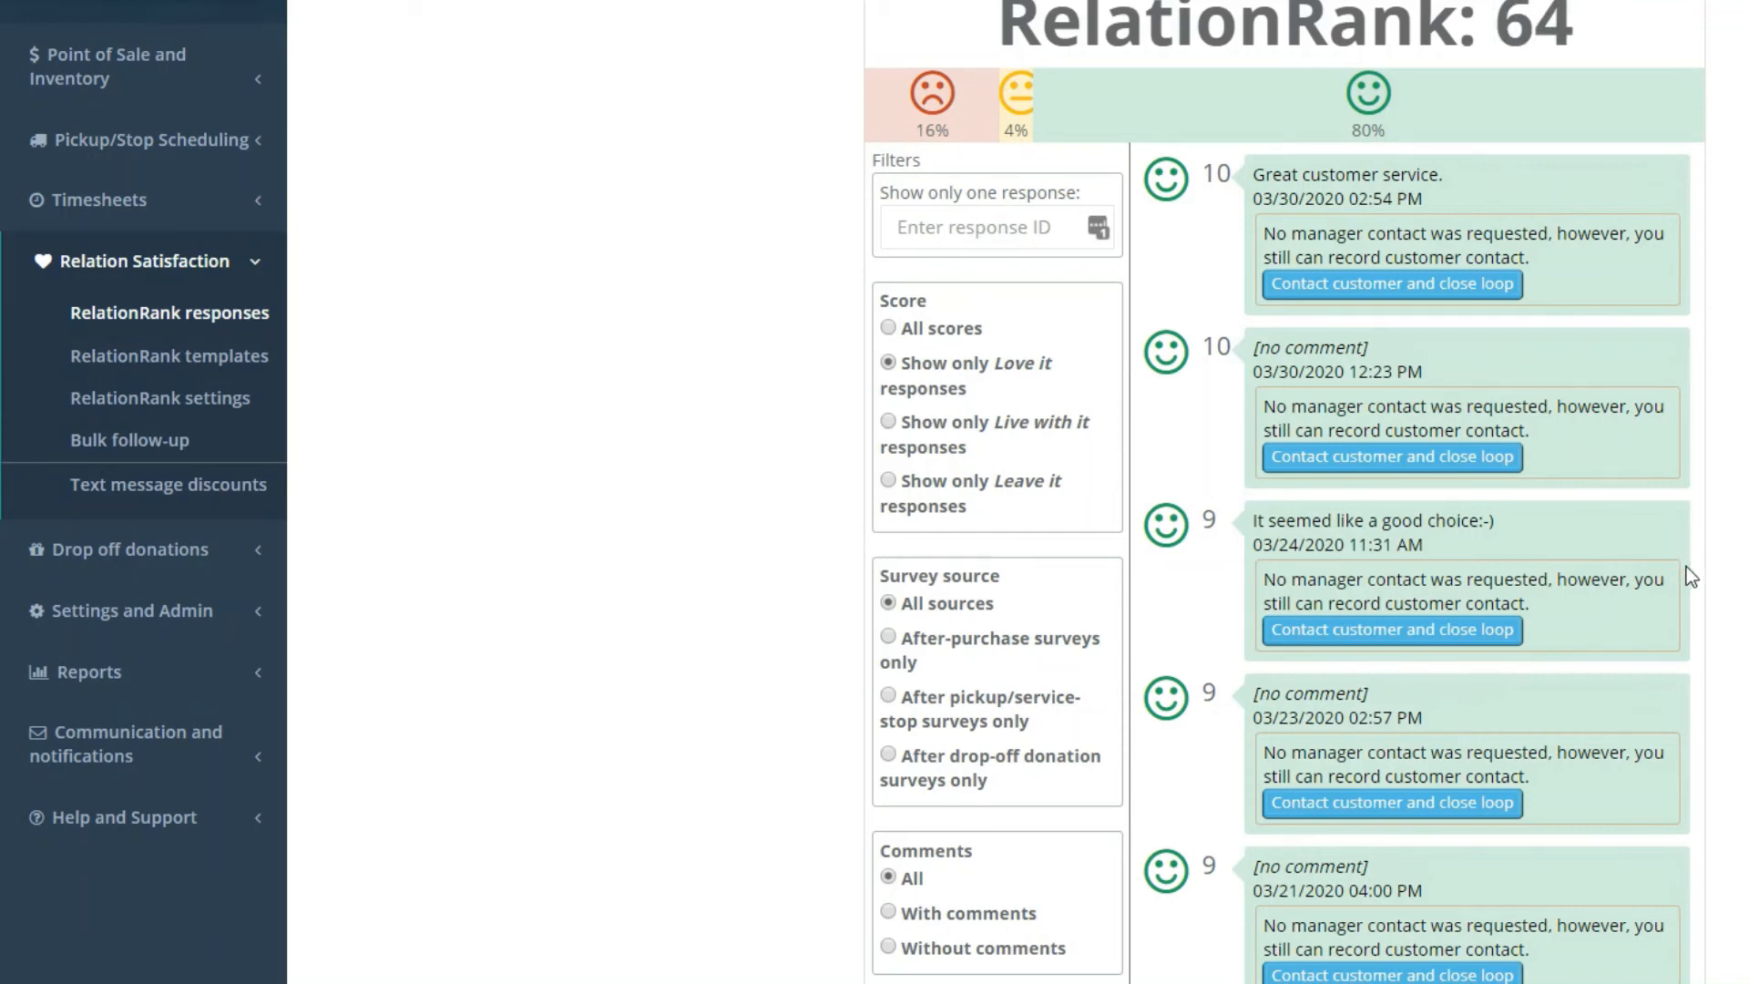
key("Down")
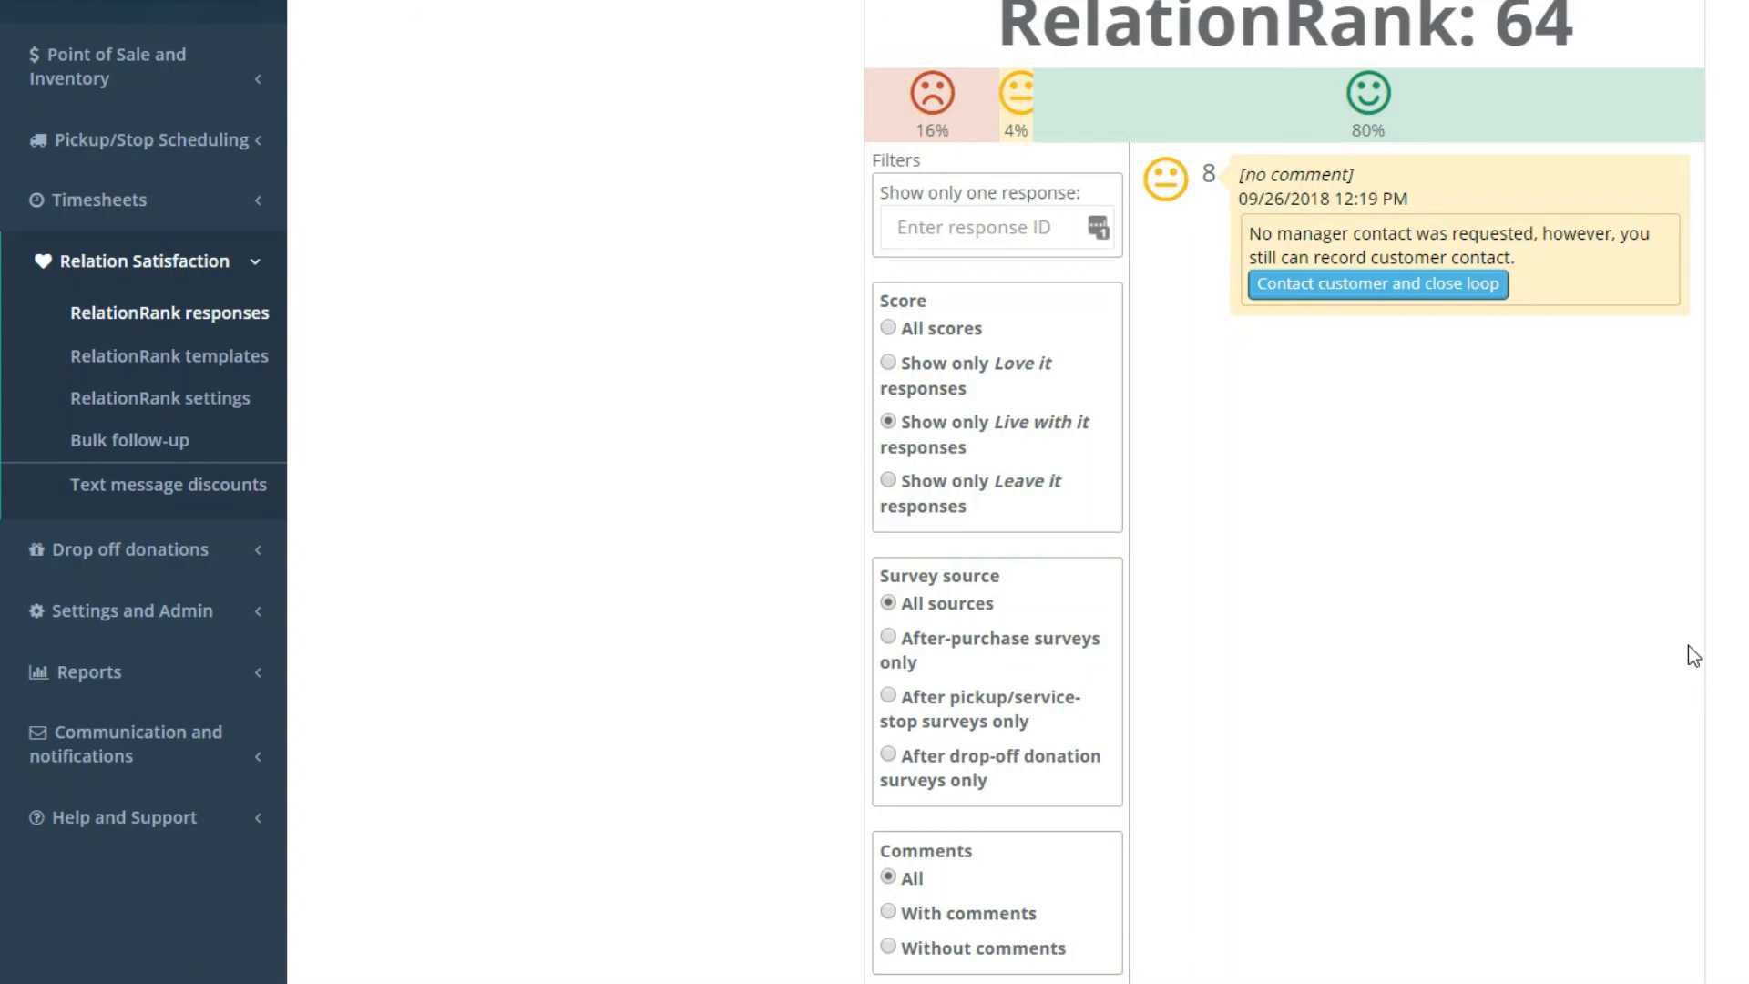
key("Down")
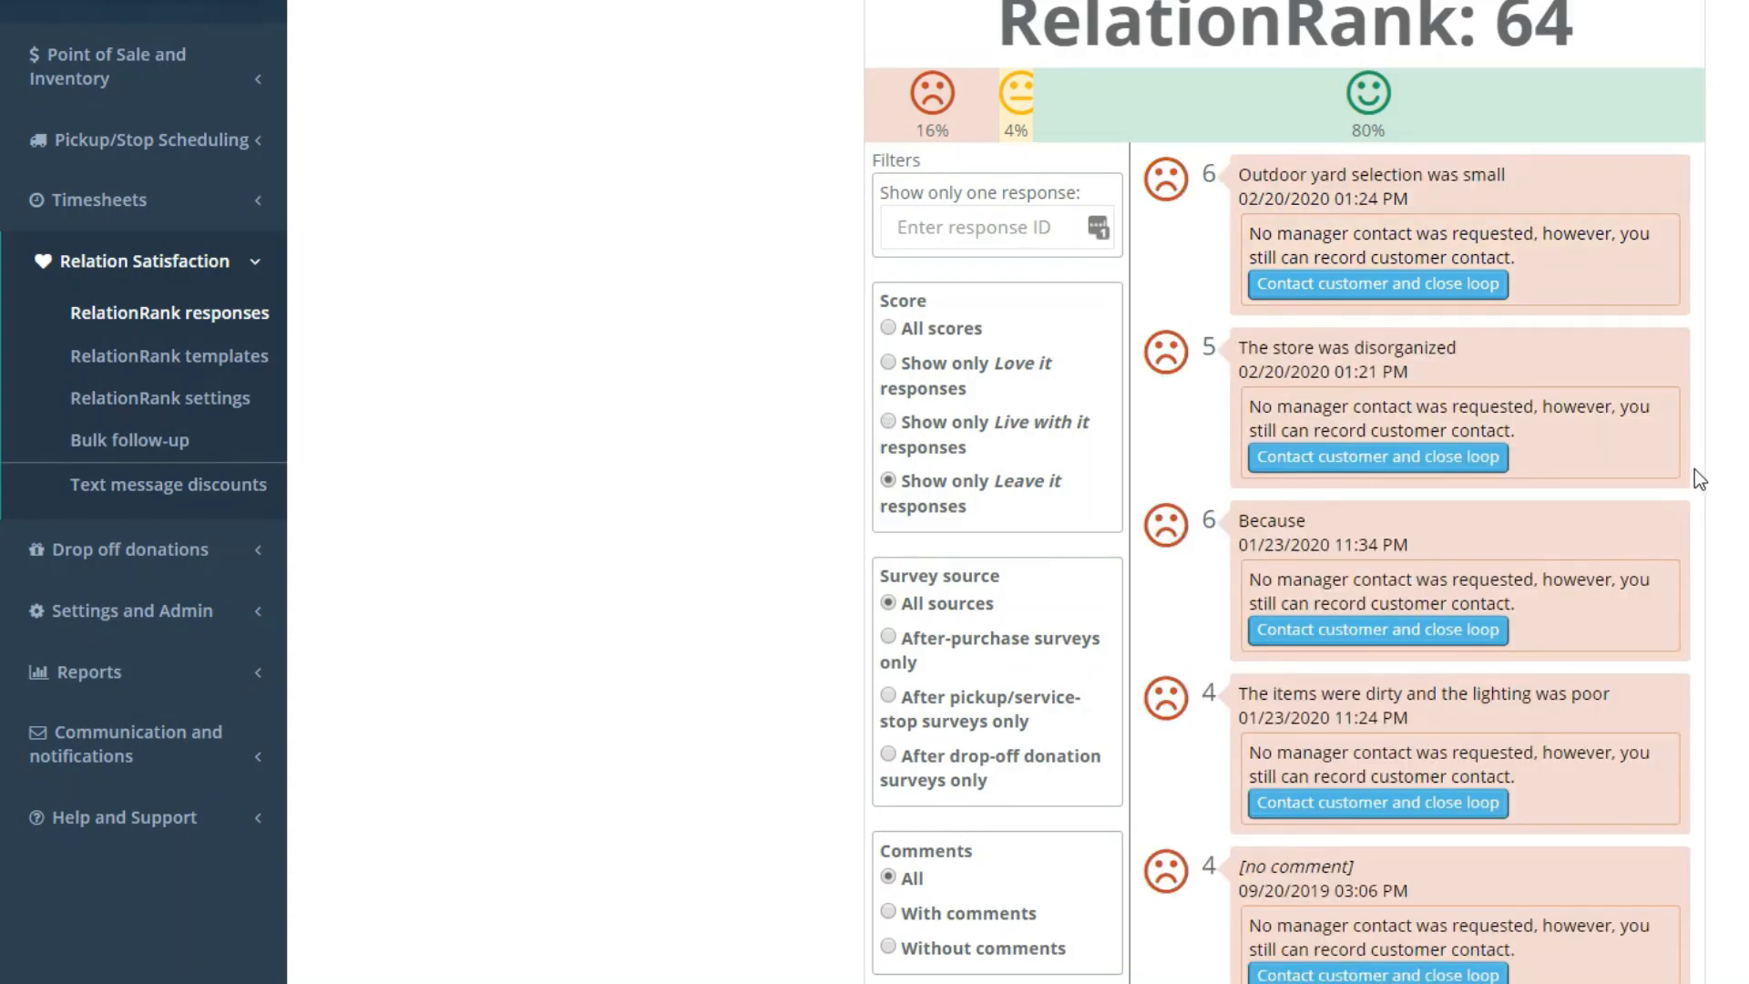
key("Down")
- View the responses from after-purchase, after pickup/service-stop and after drop-off donation surveys in turn, ending on all sources
scroll(1685, 691, "down", 1)
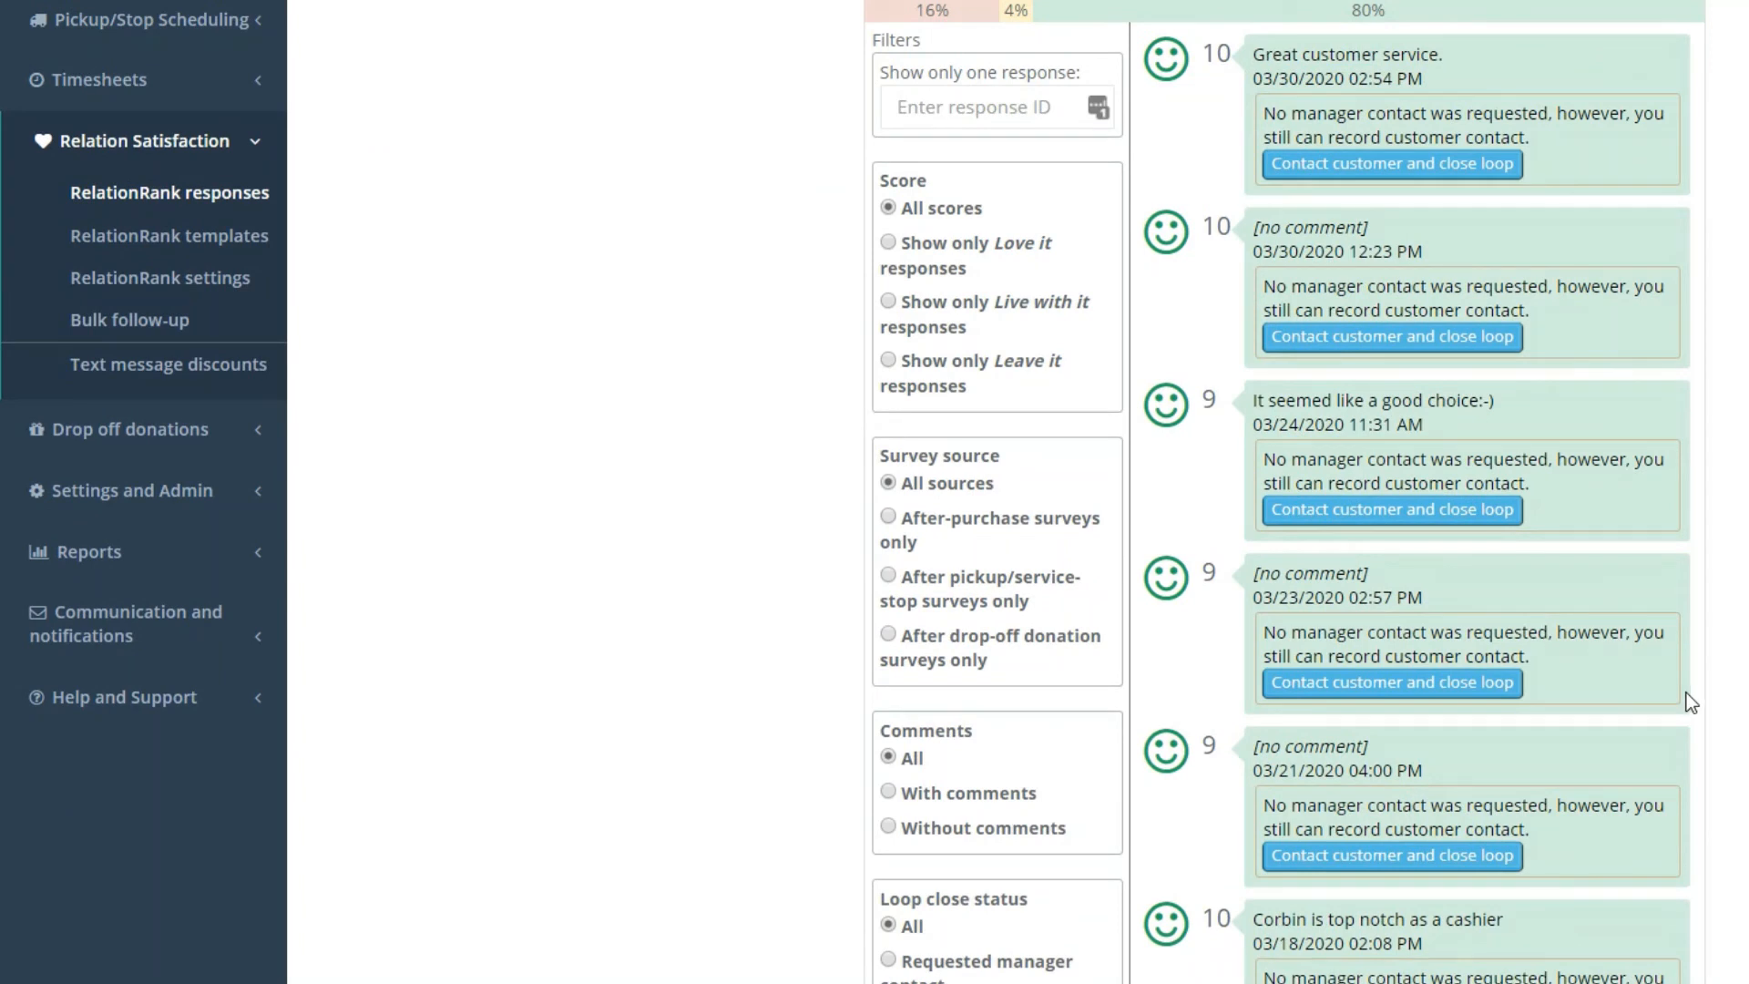
key("Down")
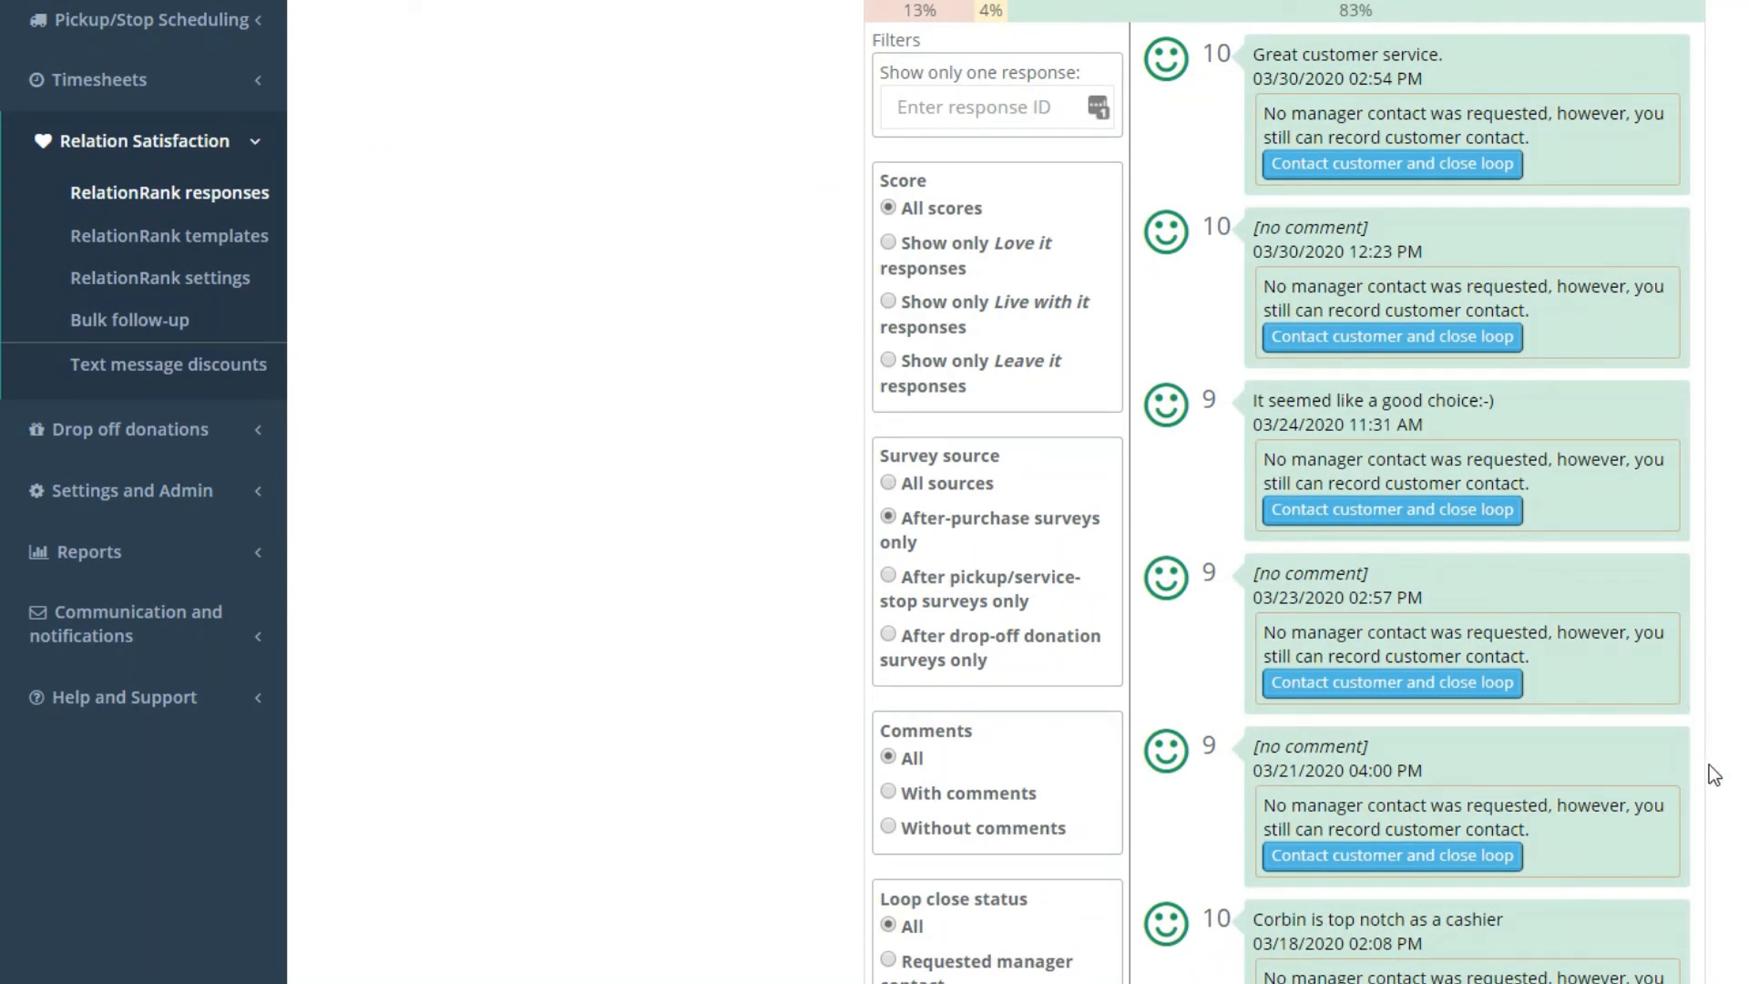
key("Down")
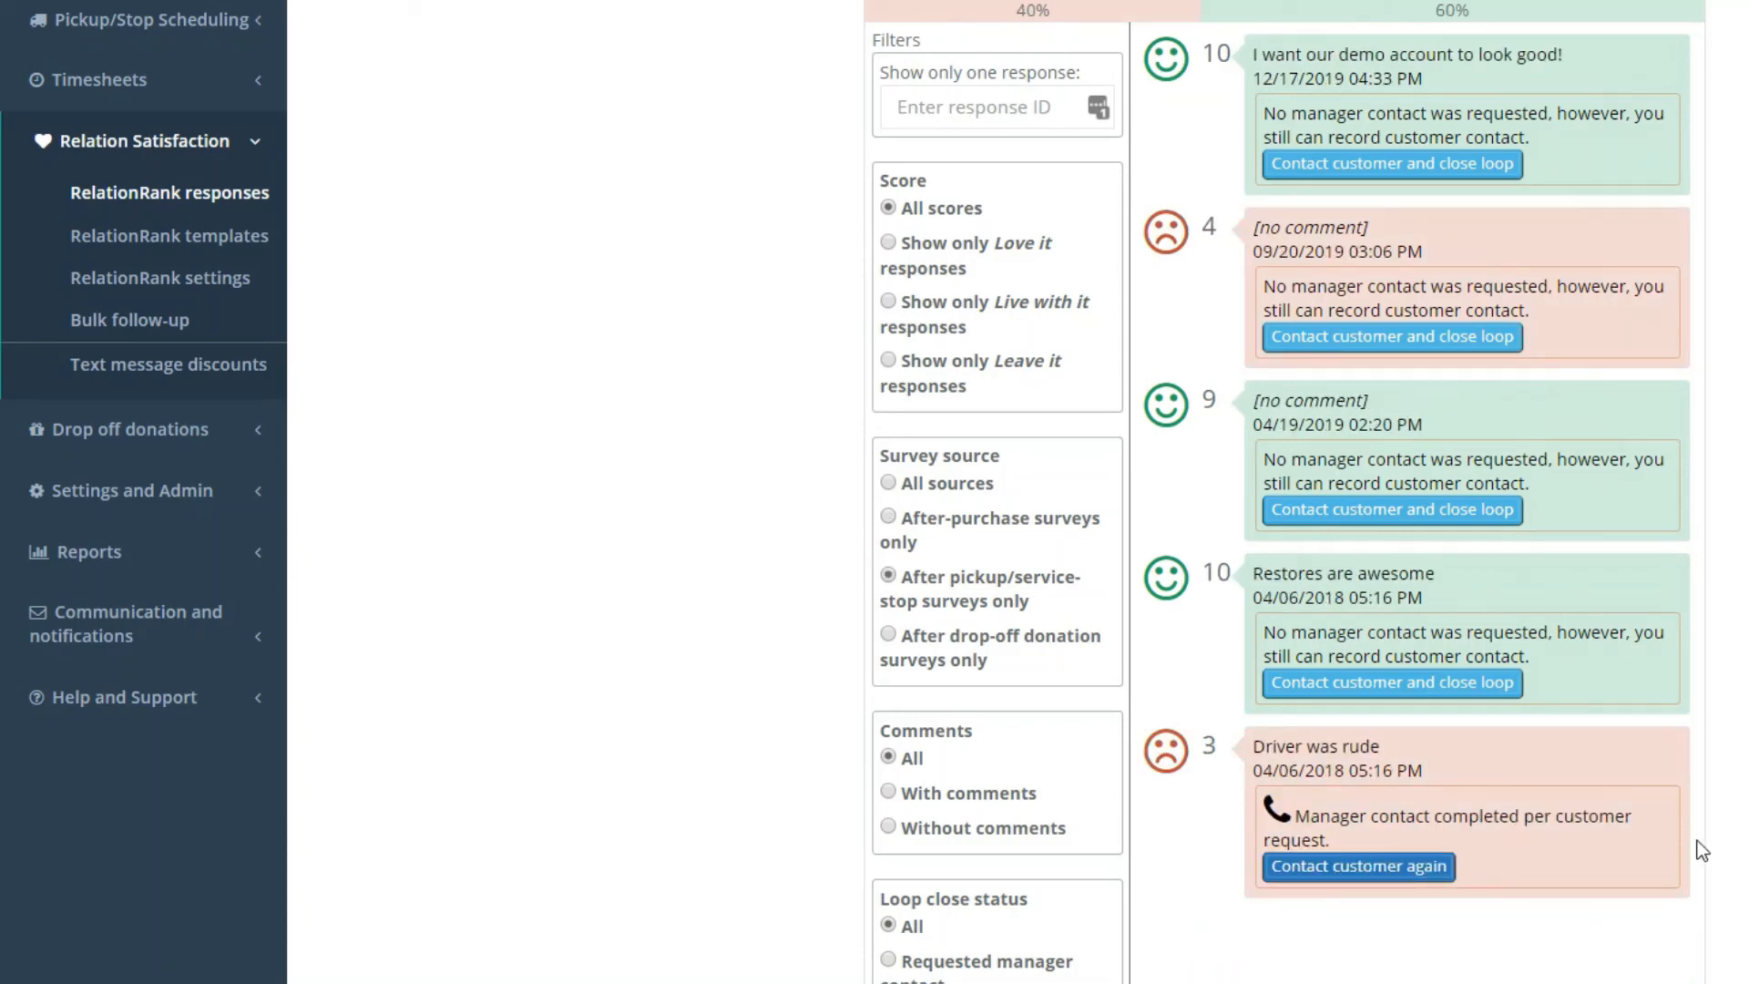
key("Down")
key("Down")
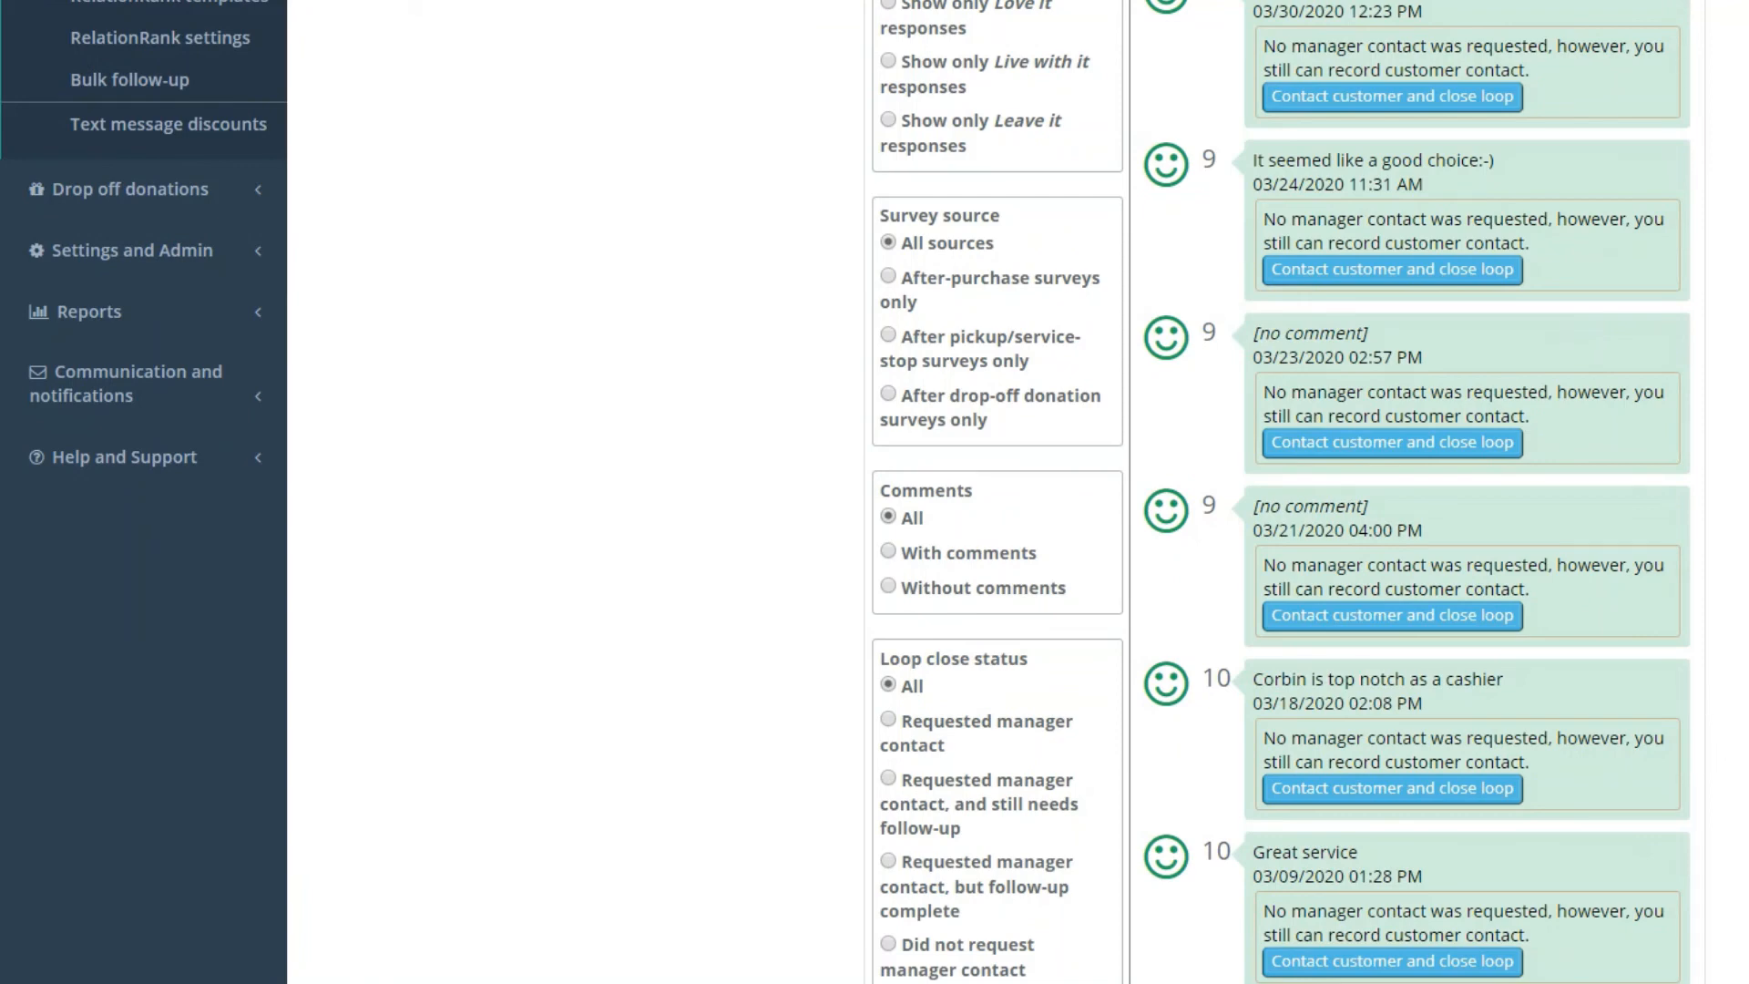
- Examine the comments, loop close status, lesson learned status and date range filters for the survey responses
scroll(874, 492, "down", 3)
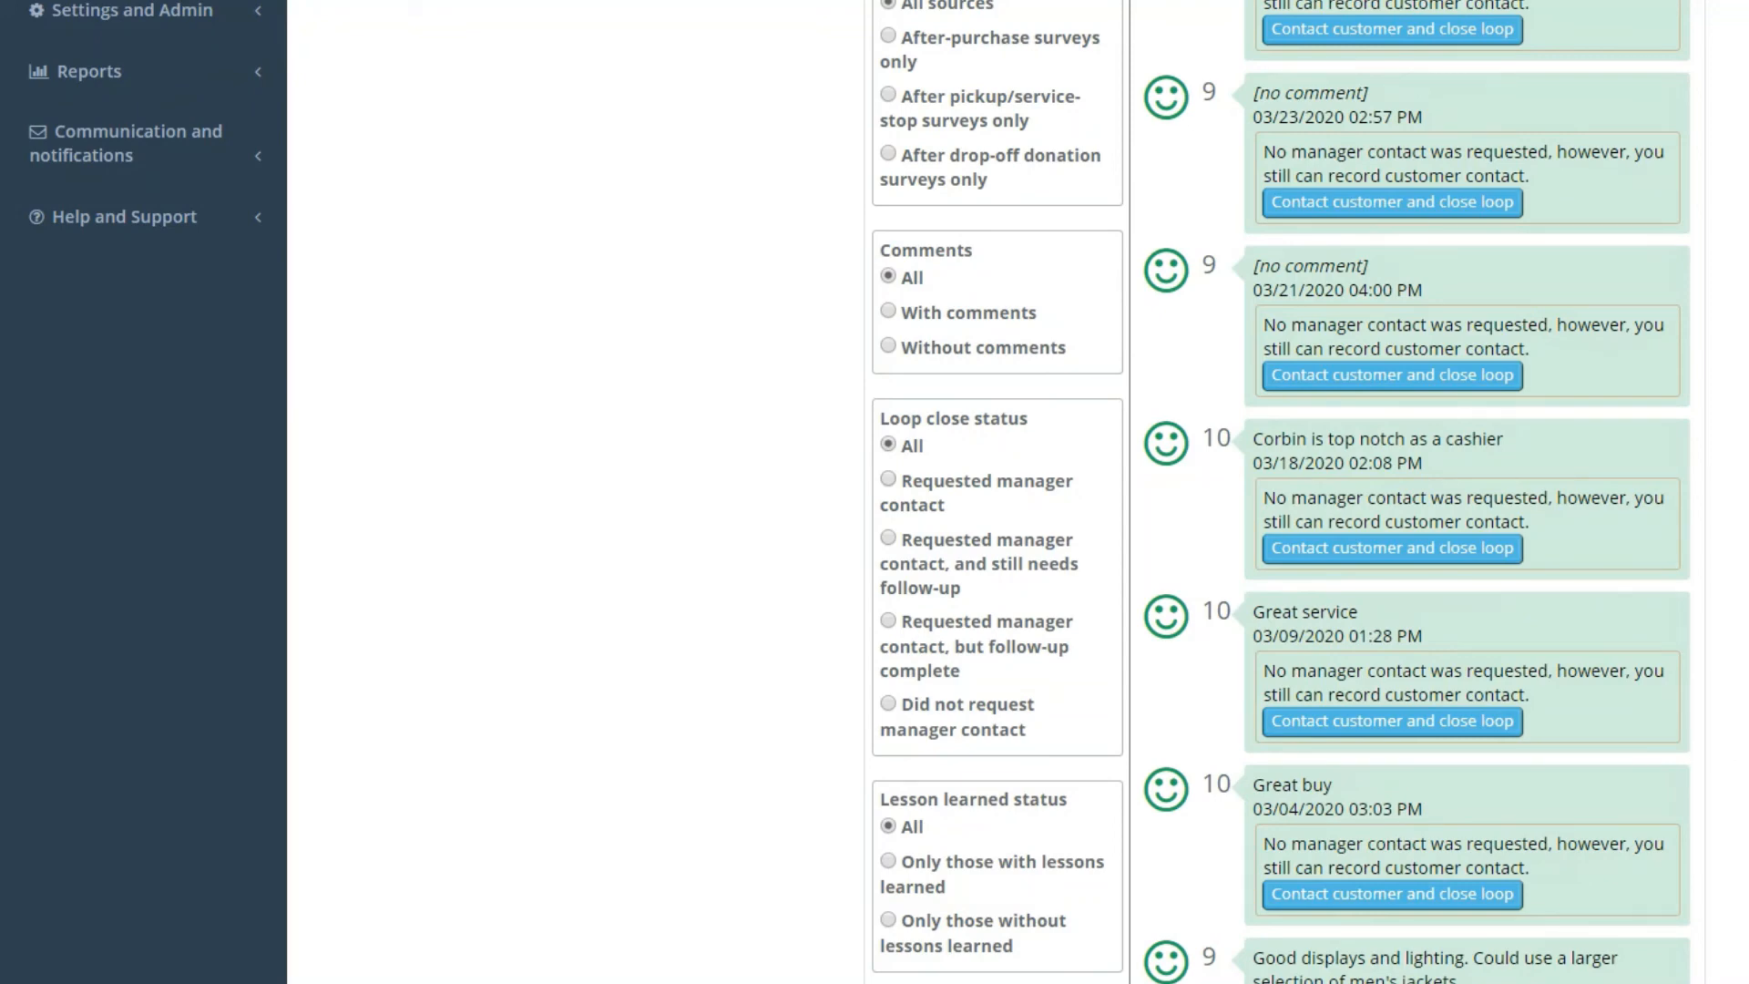
scroll(875, 492, "down", 1)
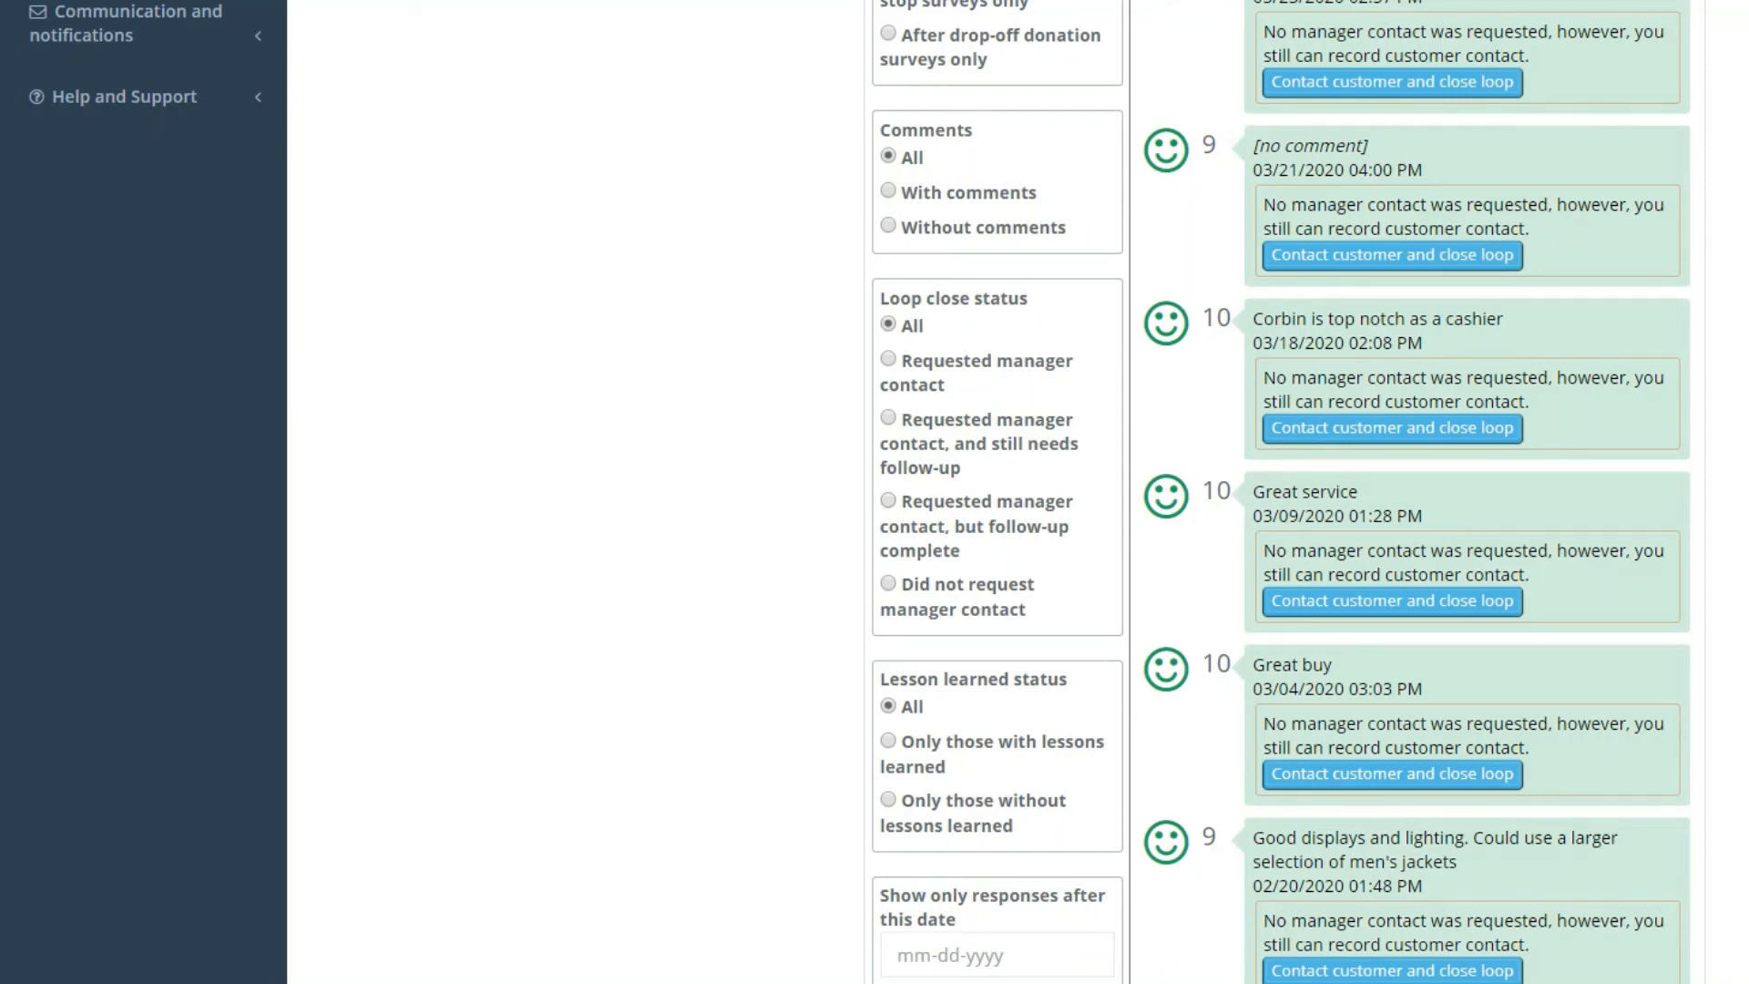
scroll(875, 492, "down", 2)
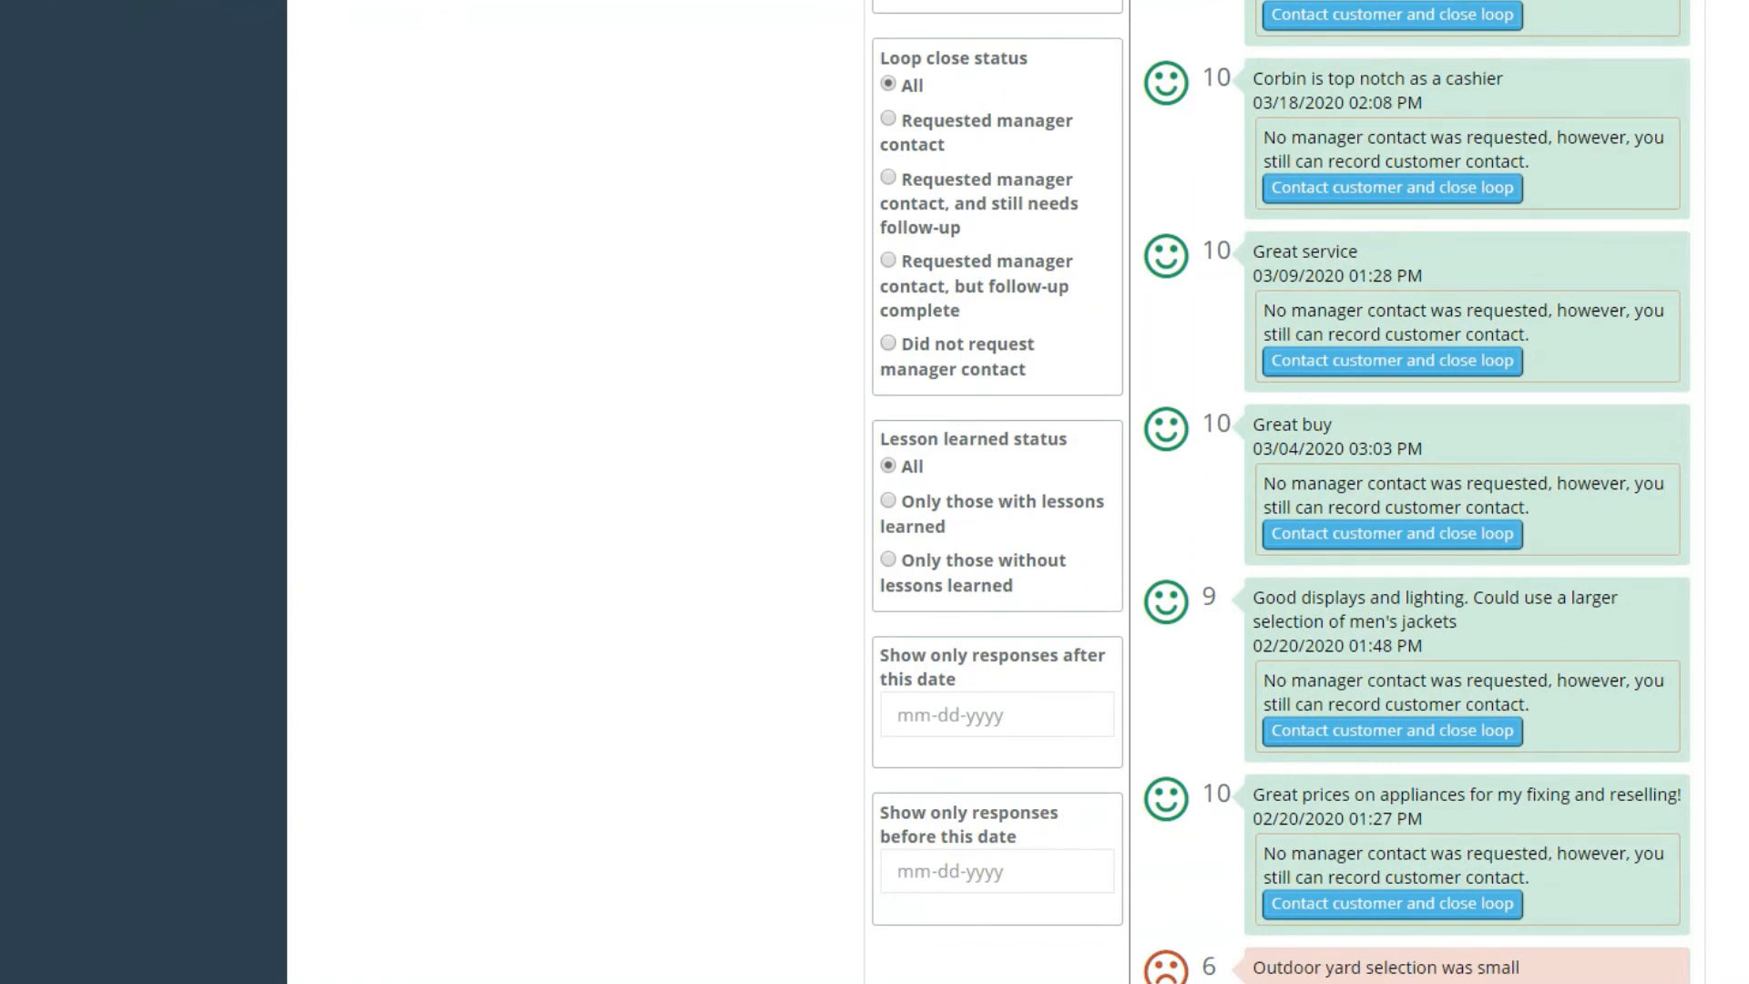
left_click(997, 715)
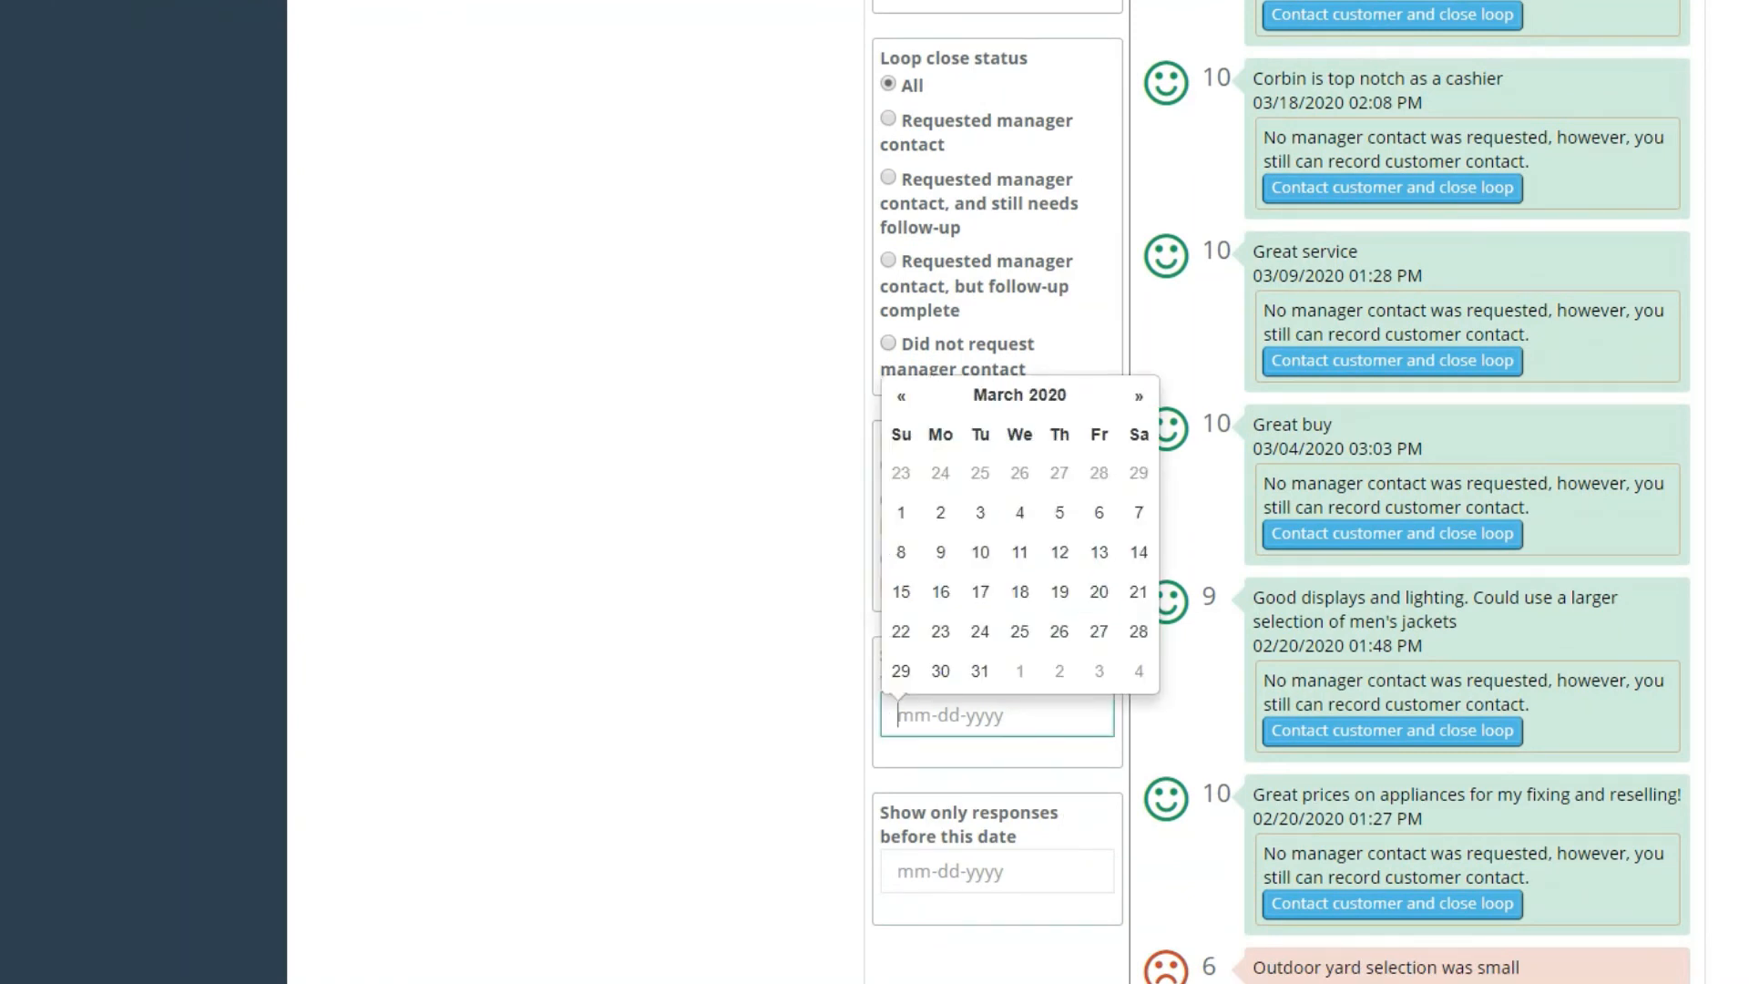
left_click(996, 871)
left_click(729, 775)
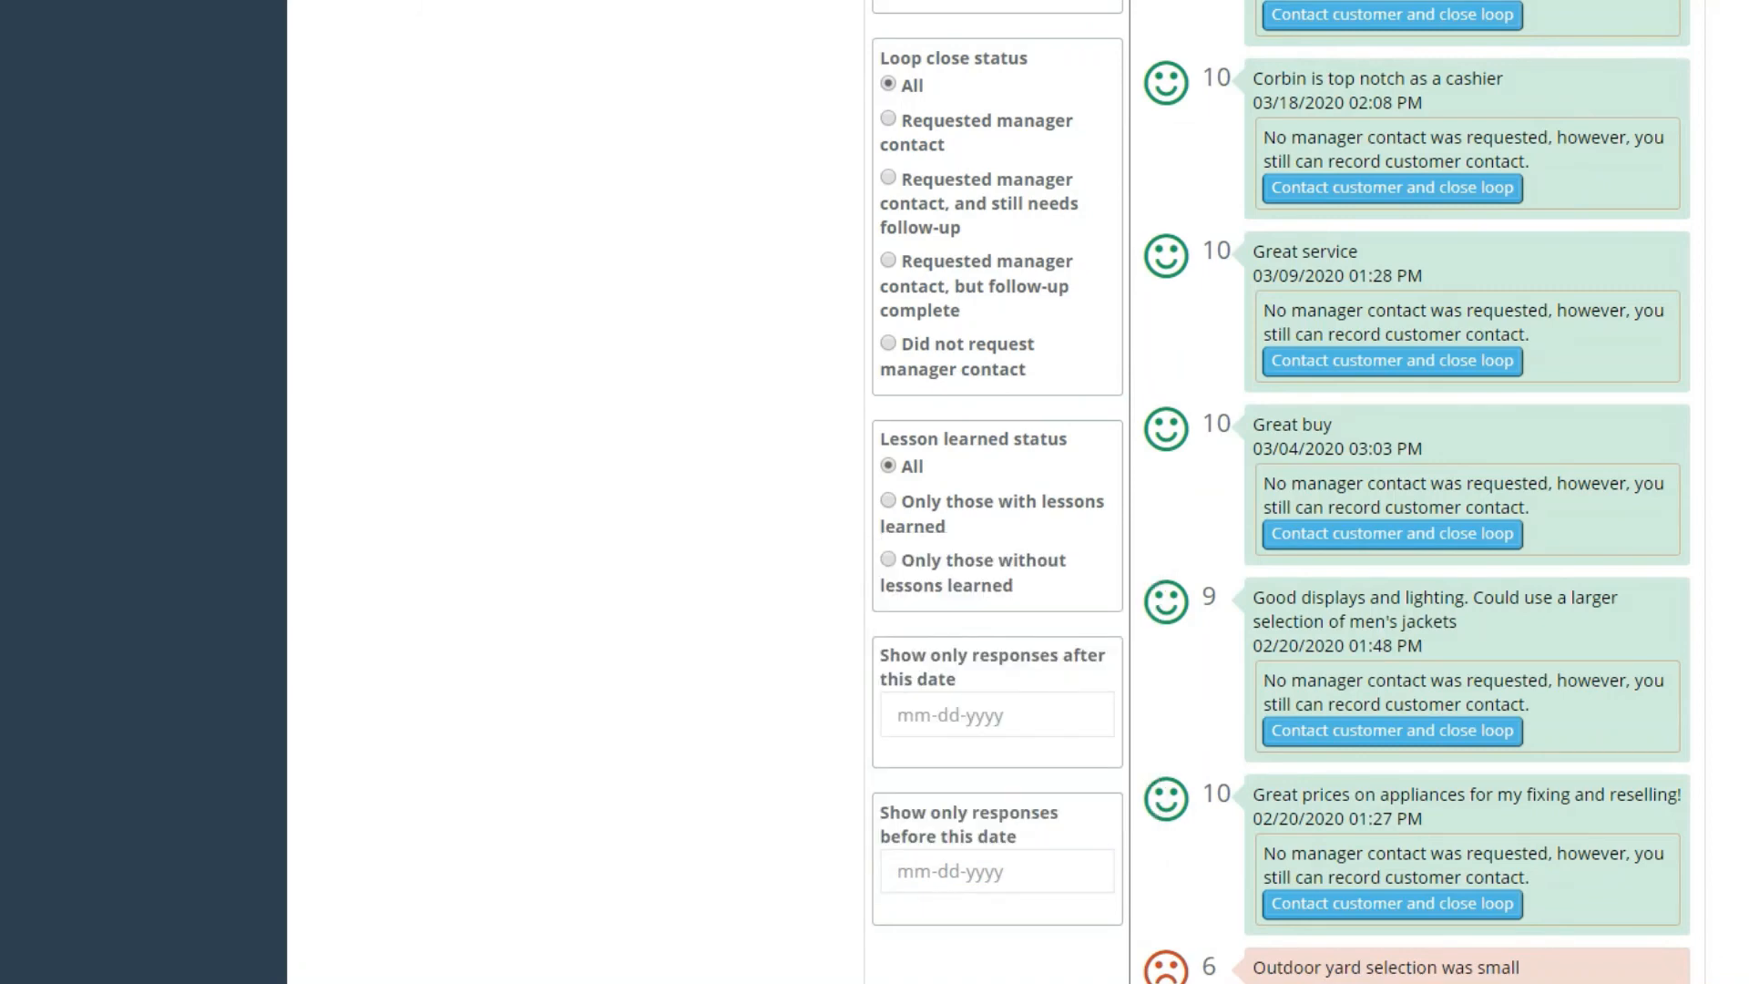
scroll(1002, 492, "up", 10)
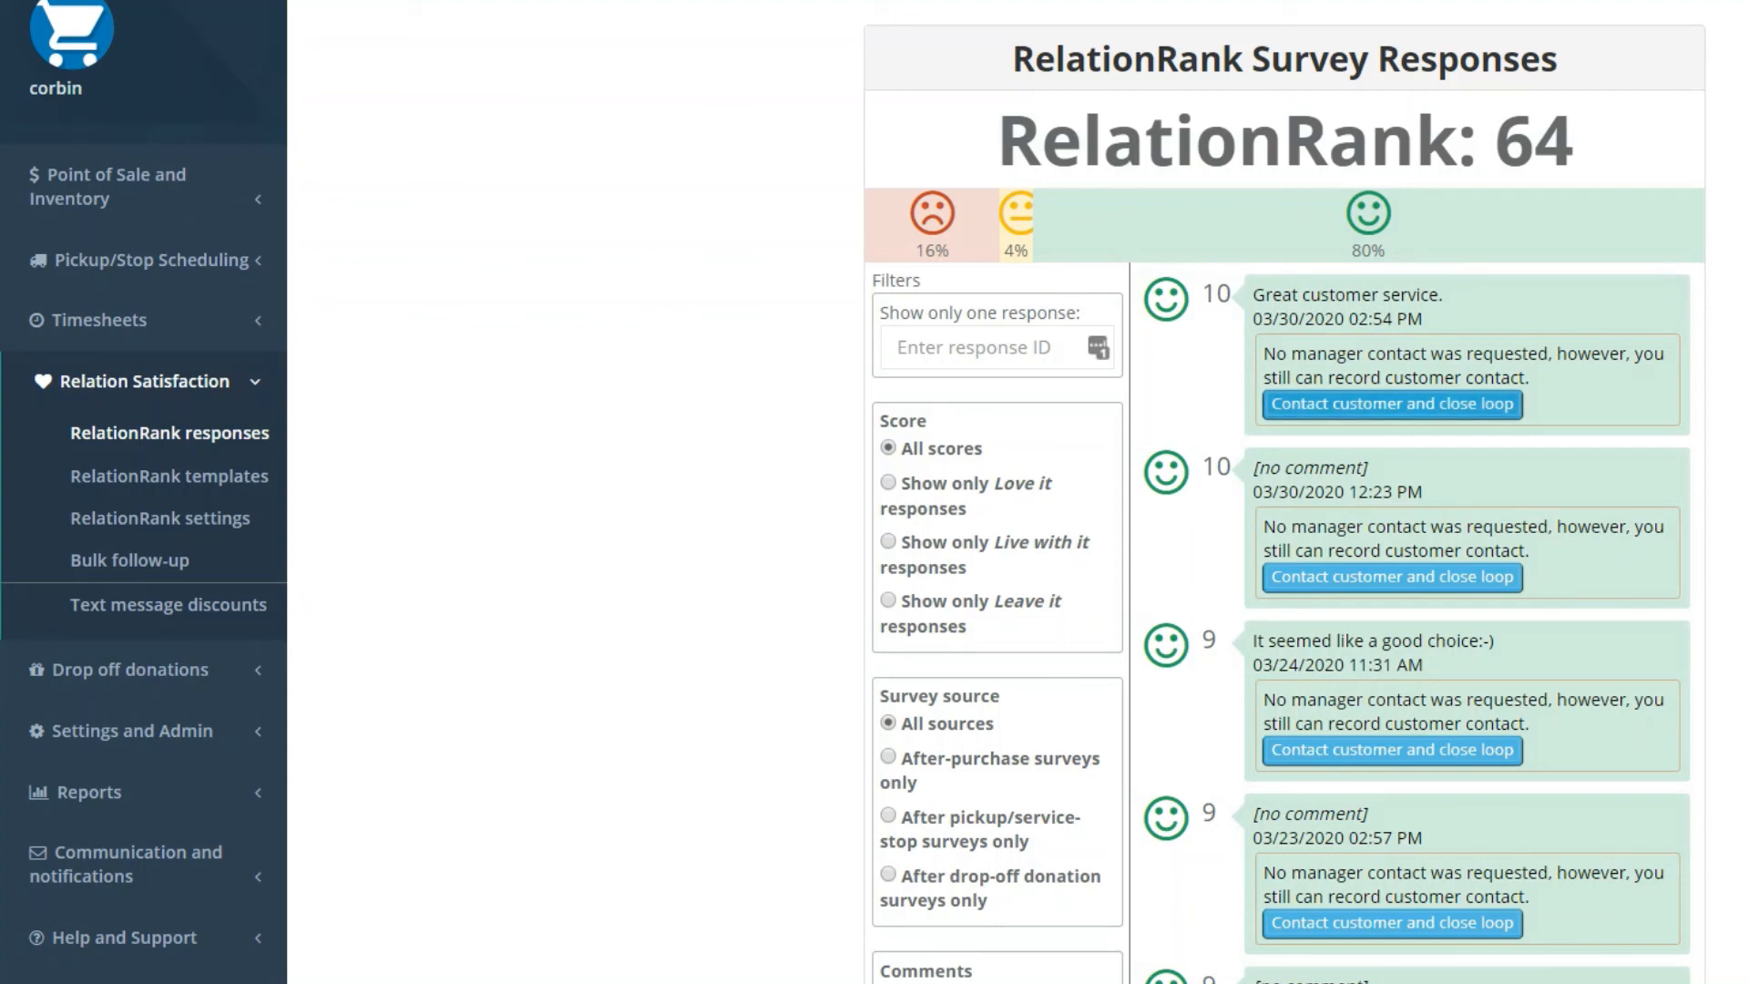
- Fill in the contact form for the "Great customer service." response with method Phone and comment "customer loved the displays!", keeping the issue marked resolved
left_click(1392, 403)
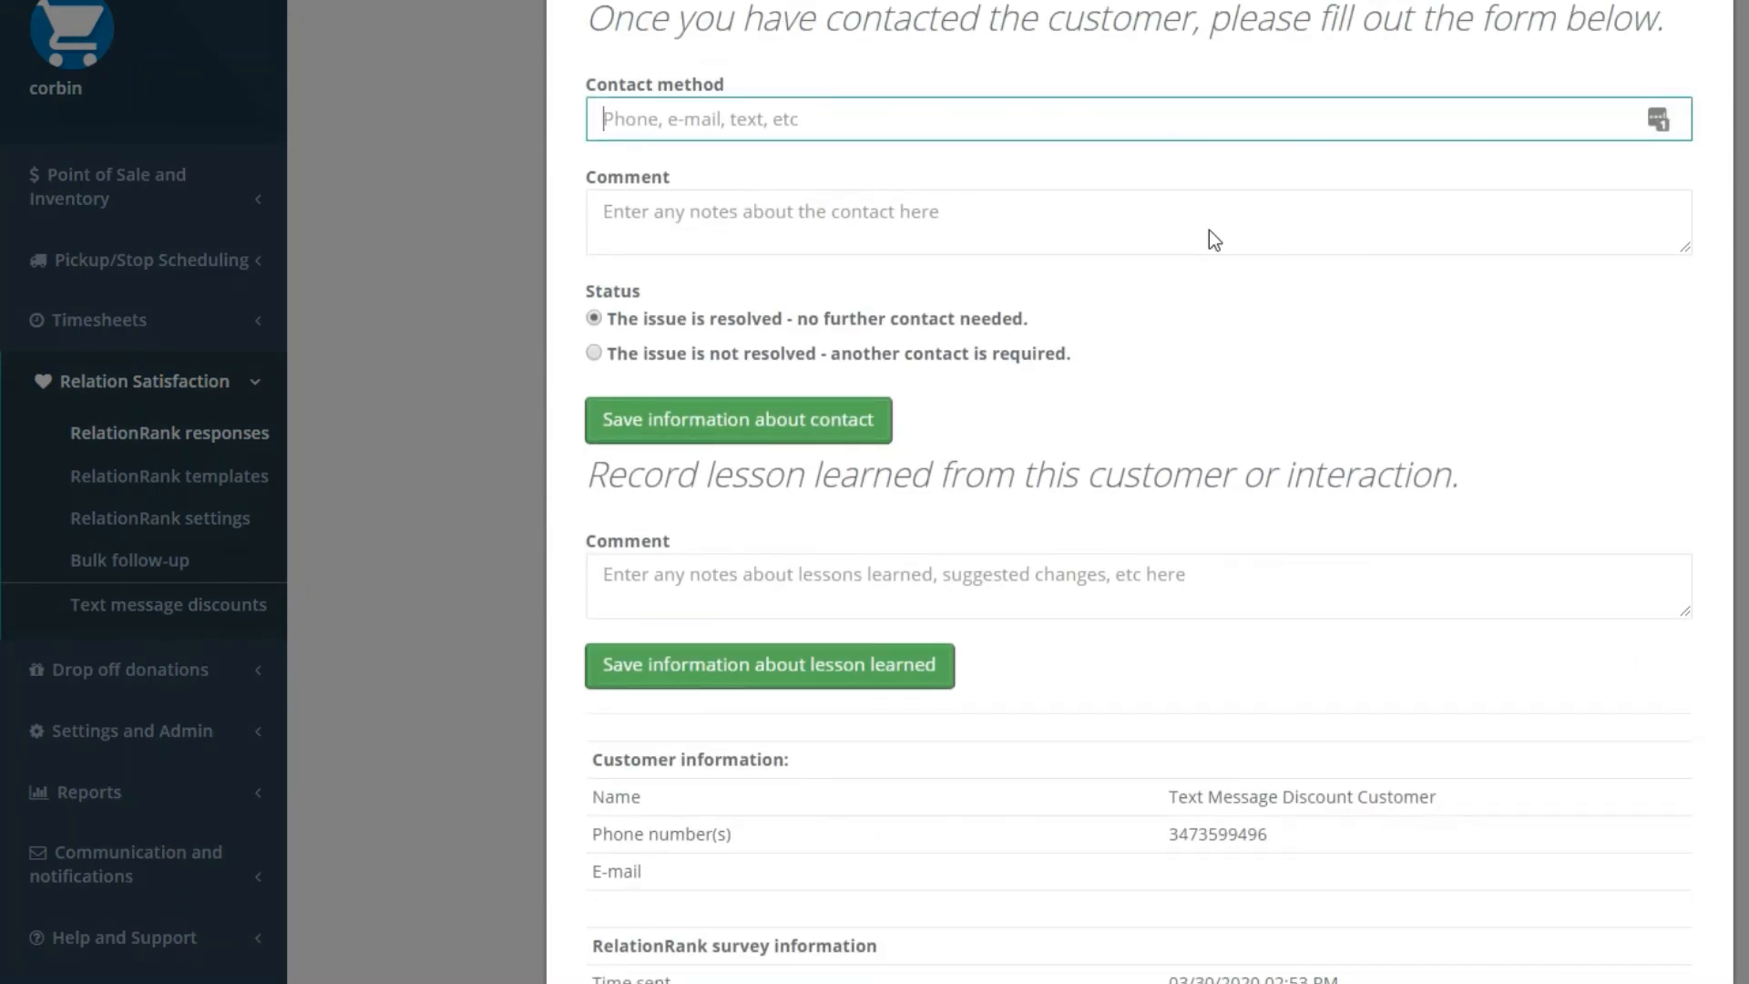
type("Phone")
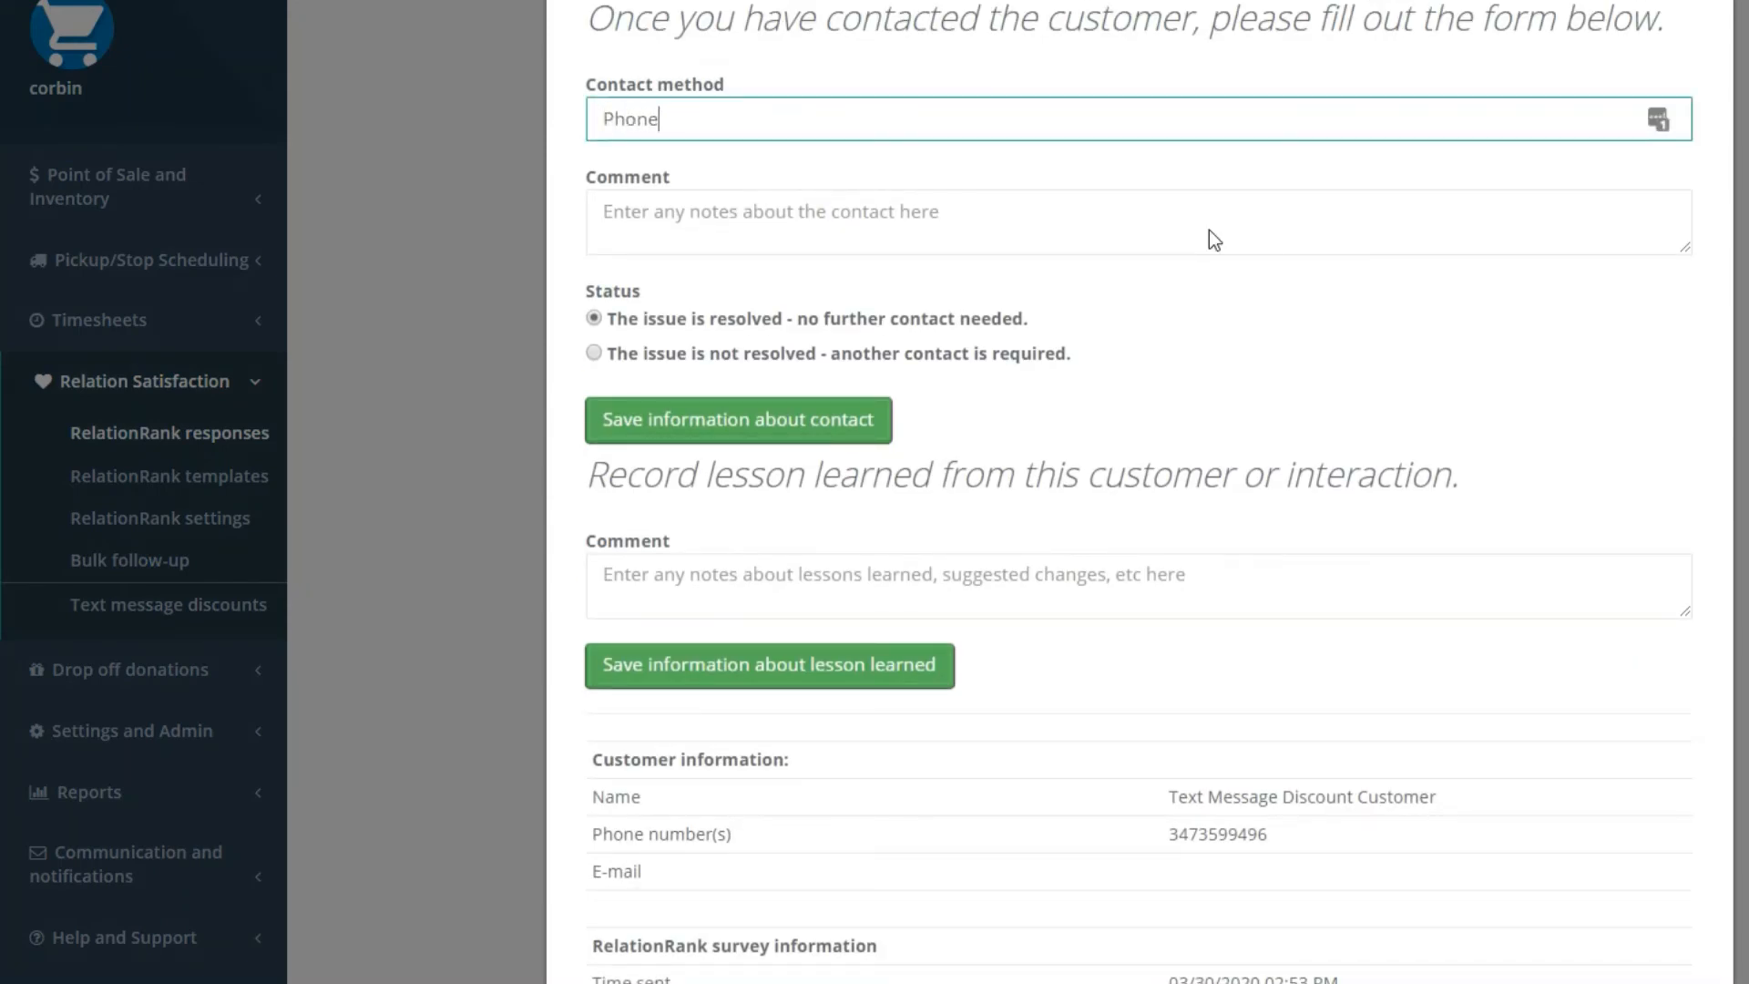
key("Tab")
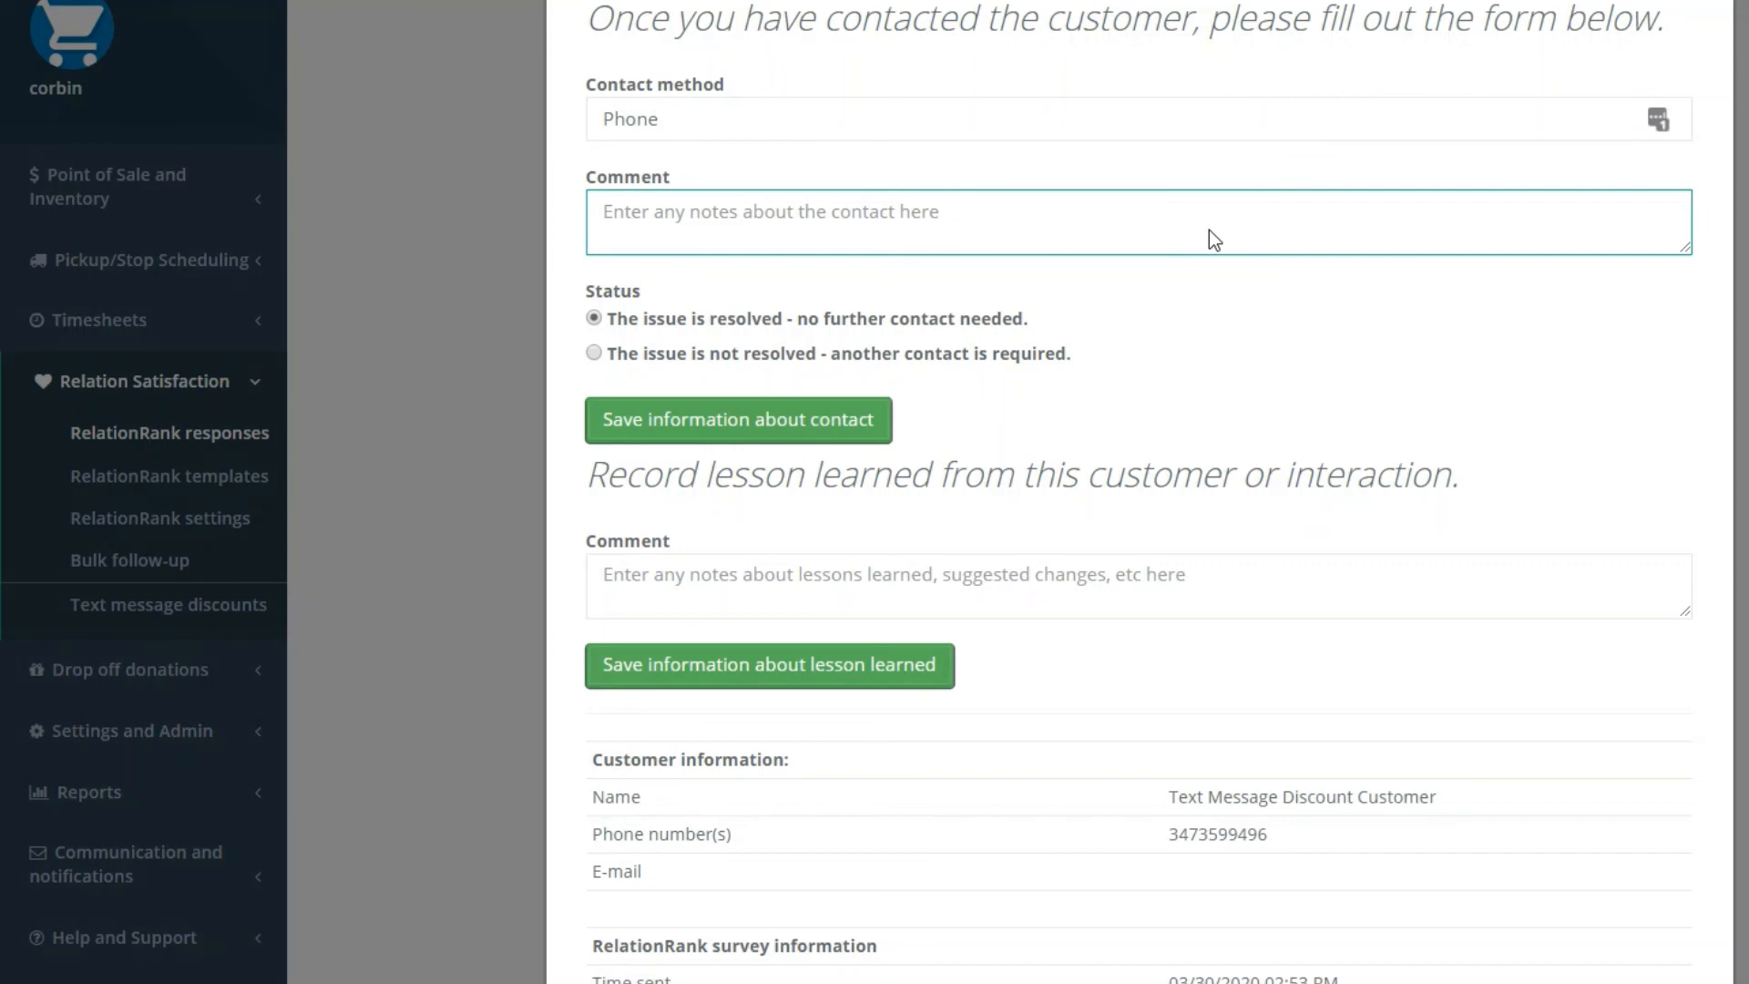
type("customer loved the displays!")
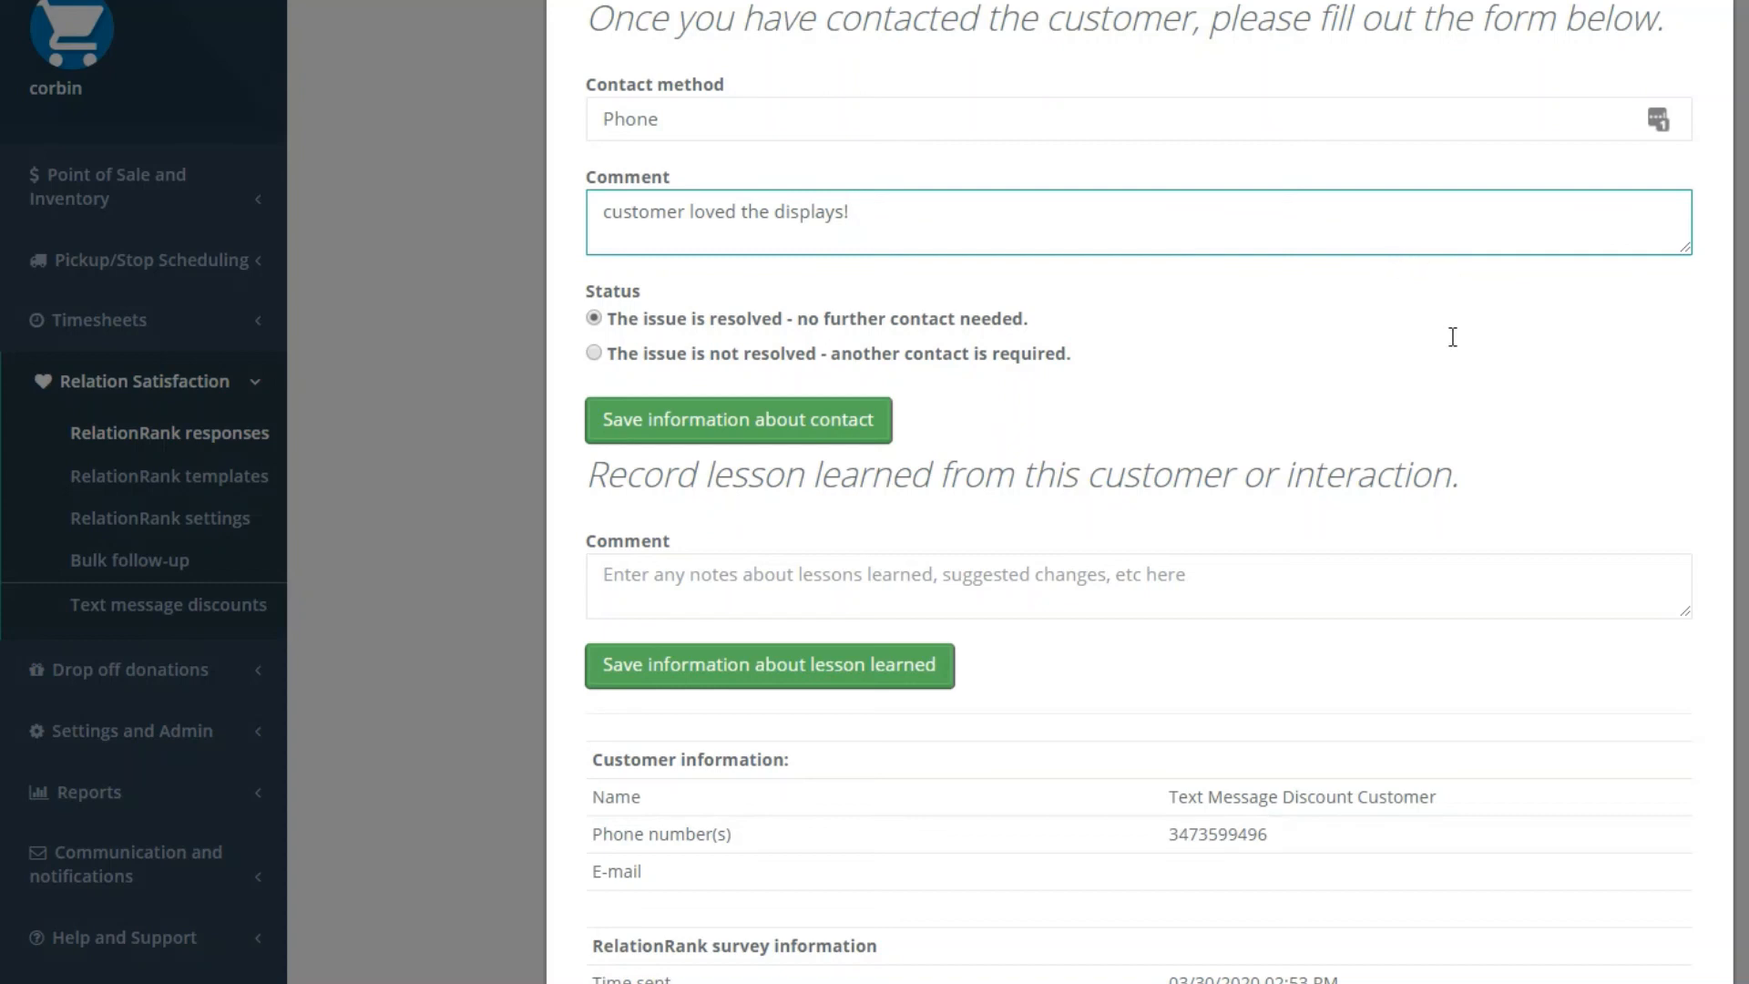
scroll(1476, 330, "down", 1)
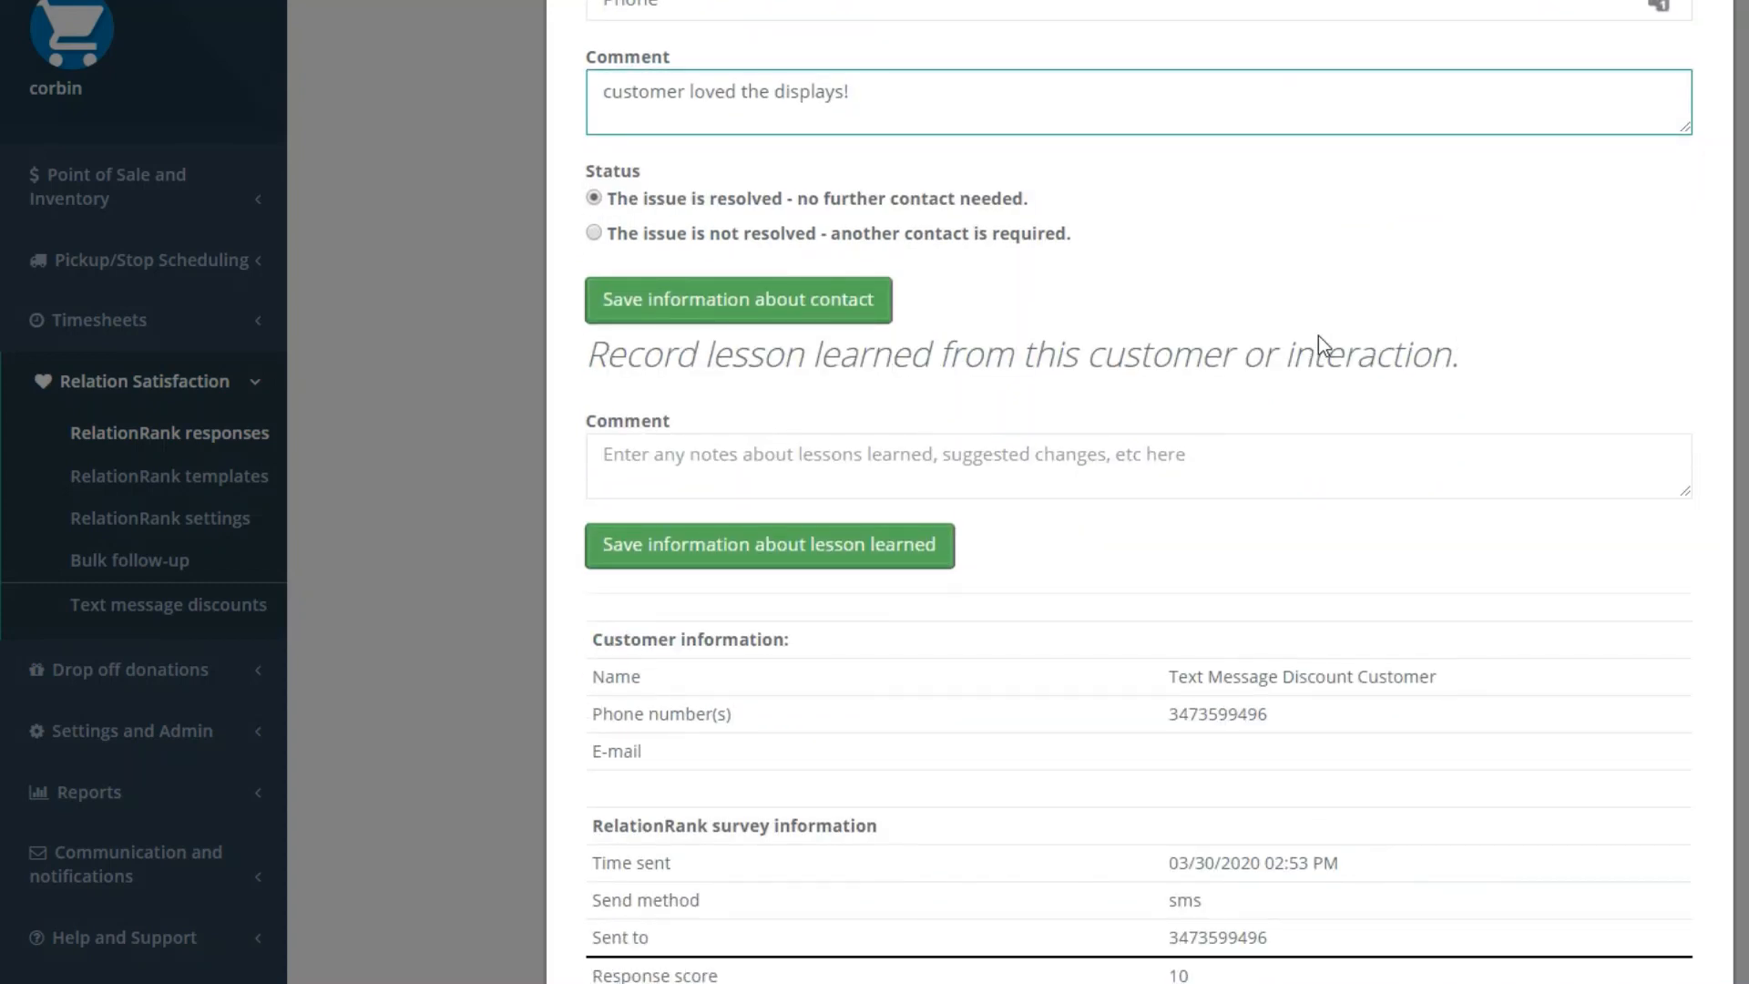
key("Tab")
key("Down")
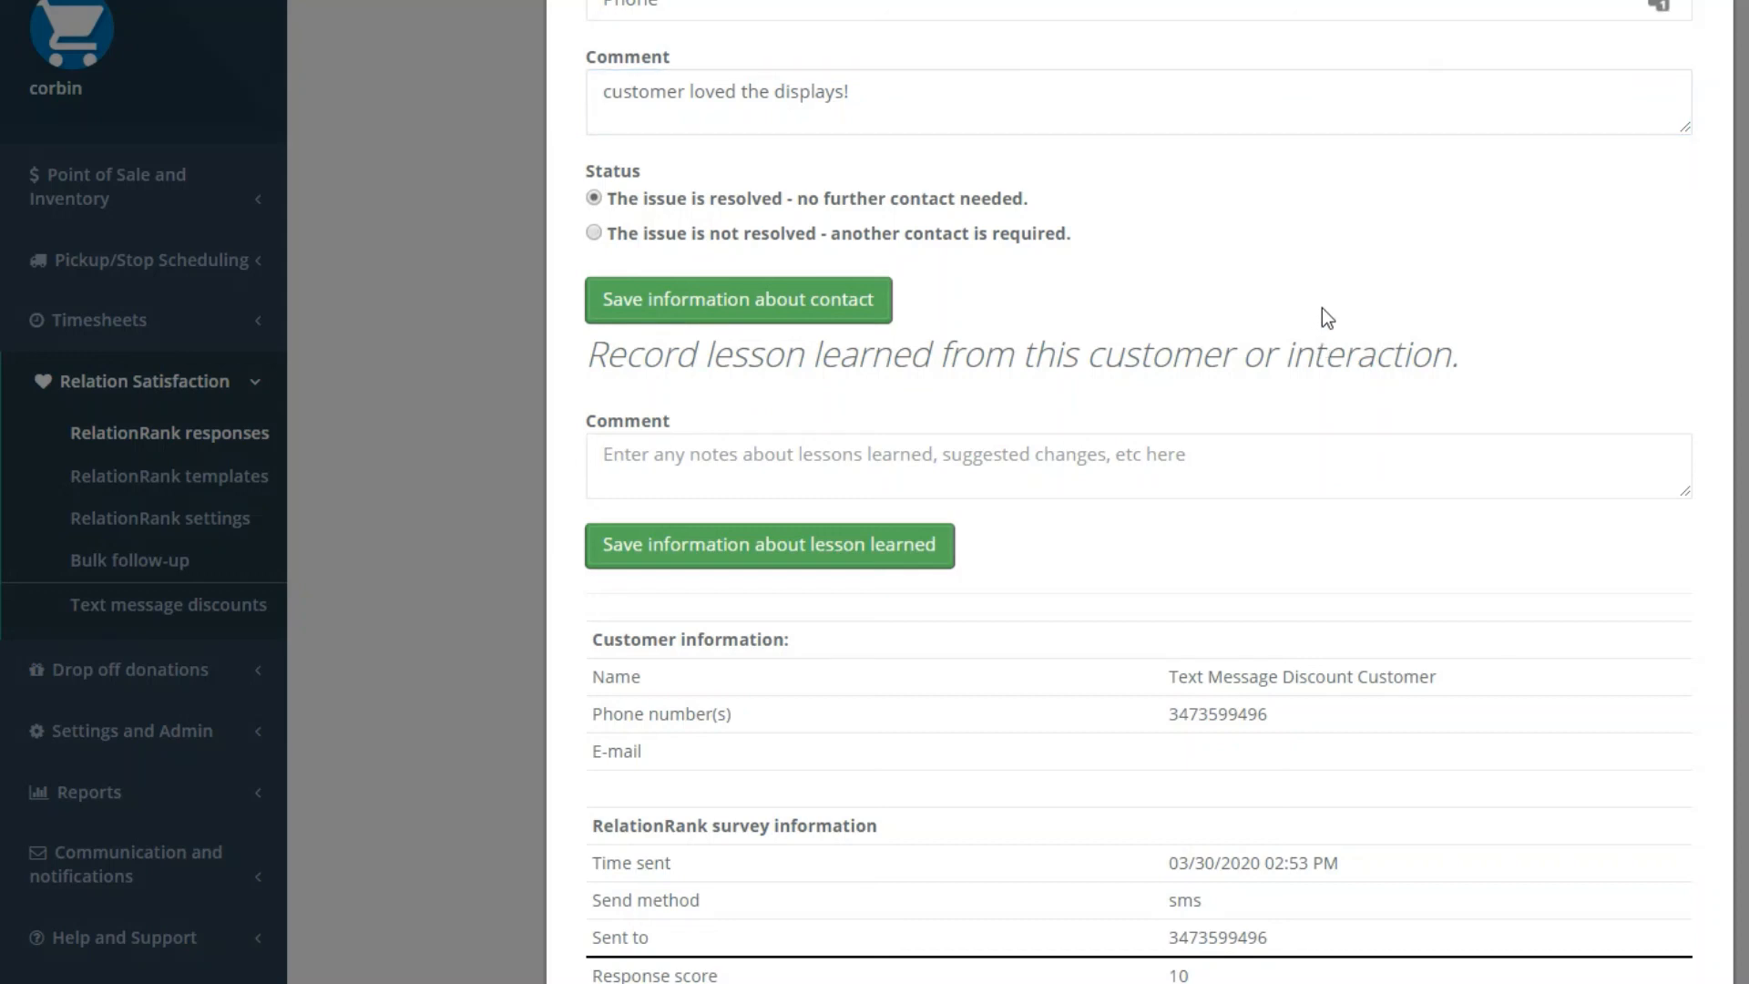
- Enter "would love a loyalty program" as the lesson learned comment for this customer
key("Tab")
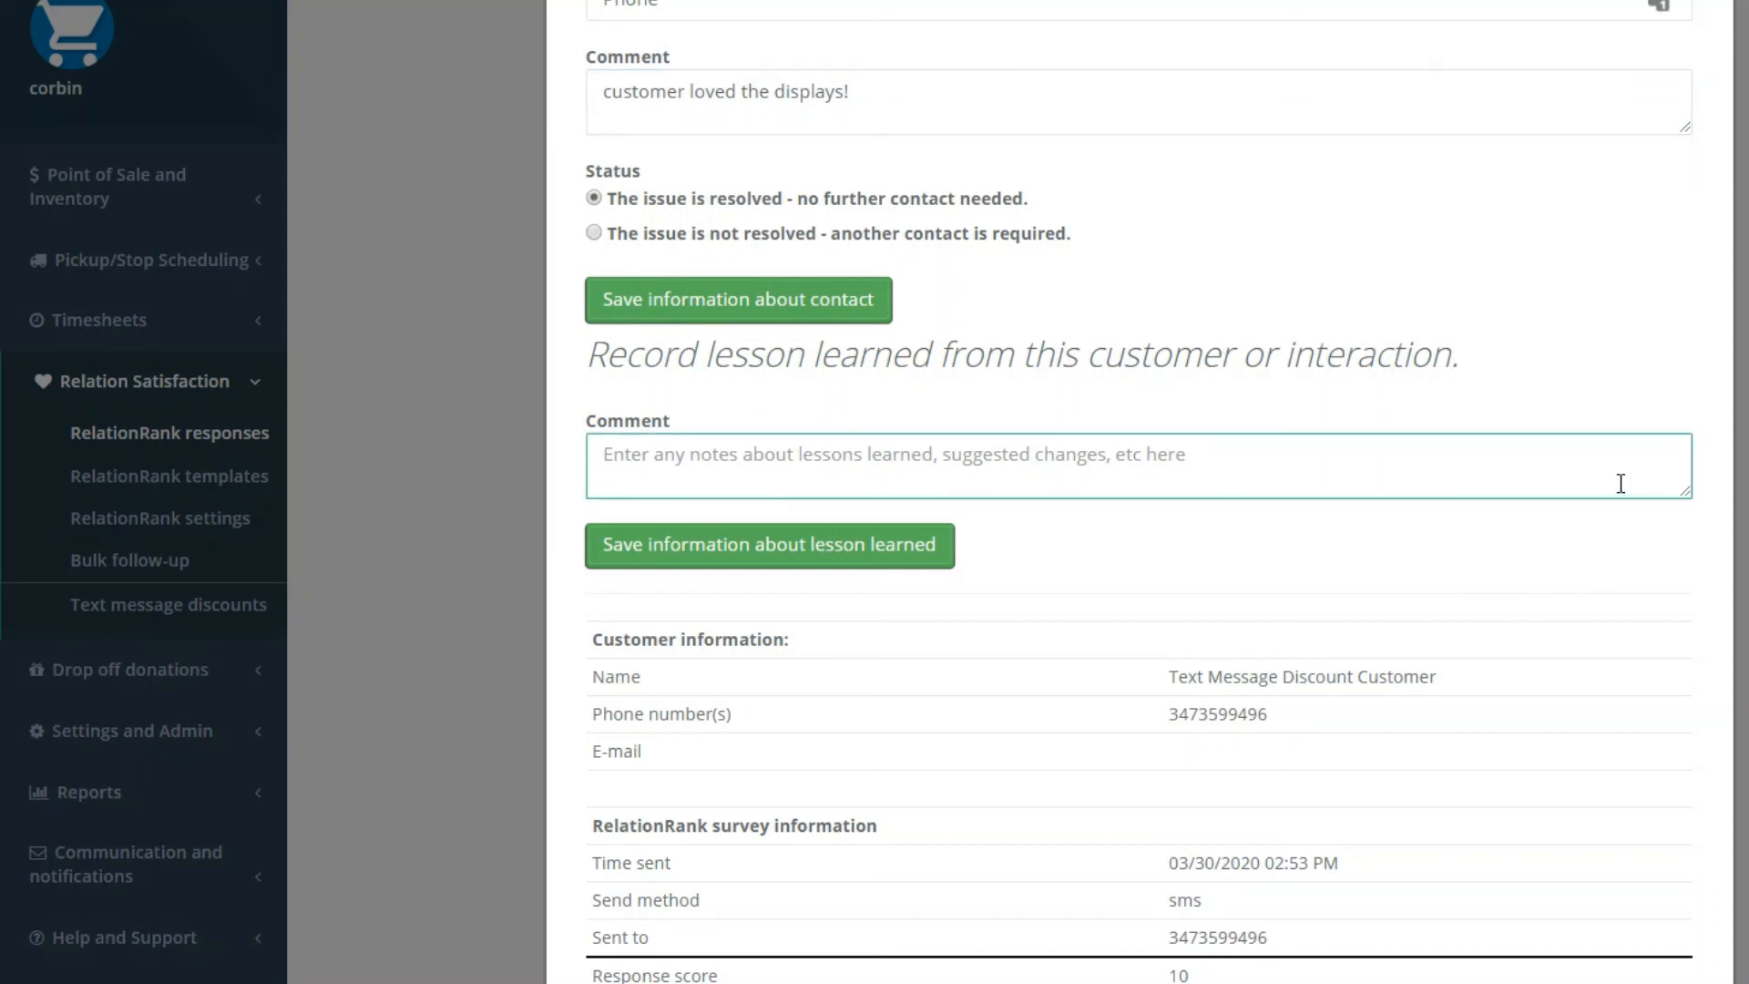
scroll(1620, 481, "down", 1)
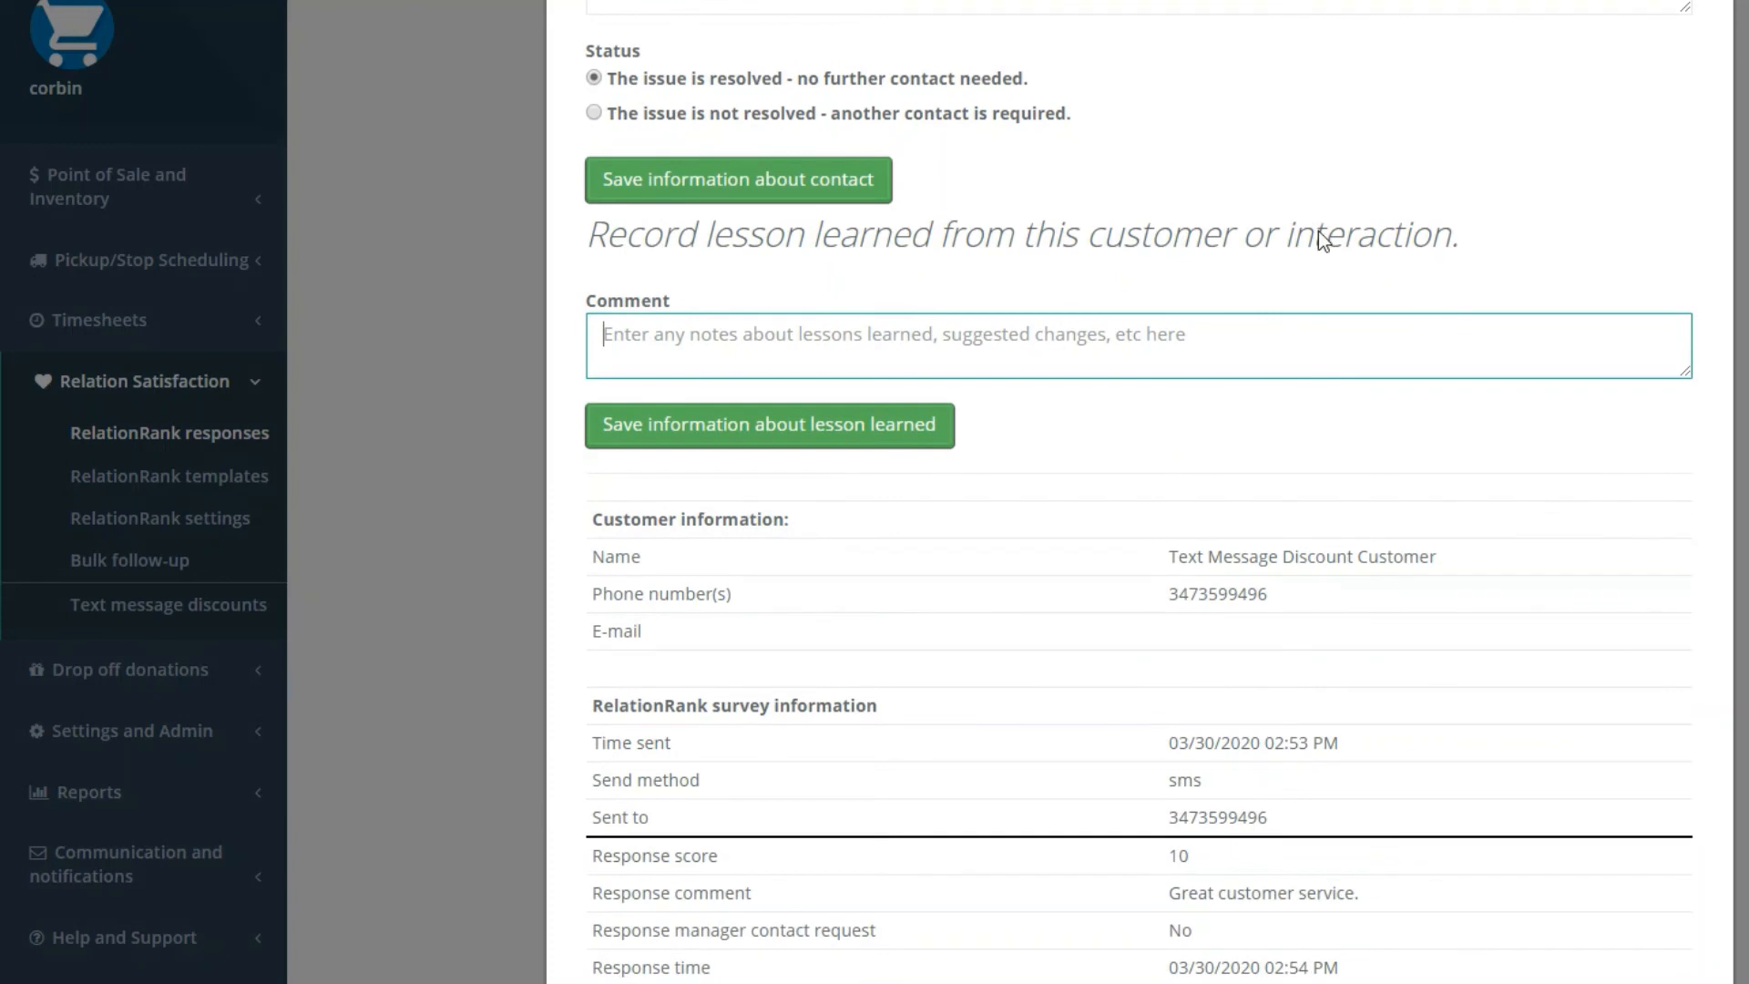
scroll(1659, 496, "down", 1)
type("would love a loyalty p")
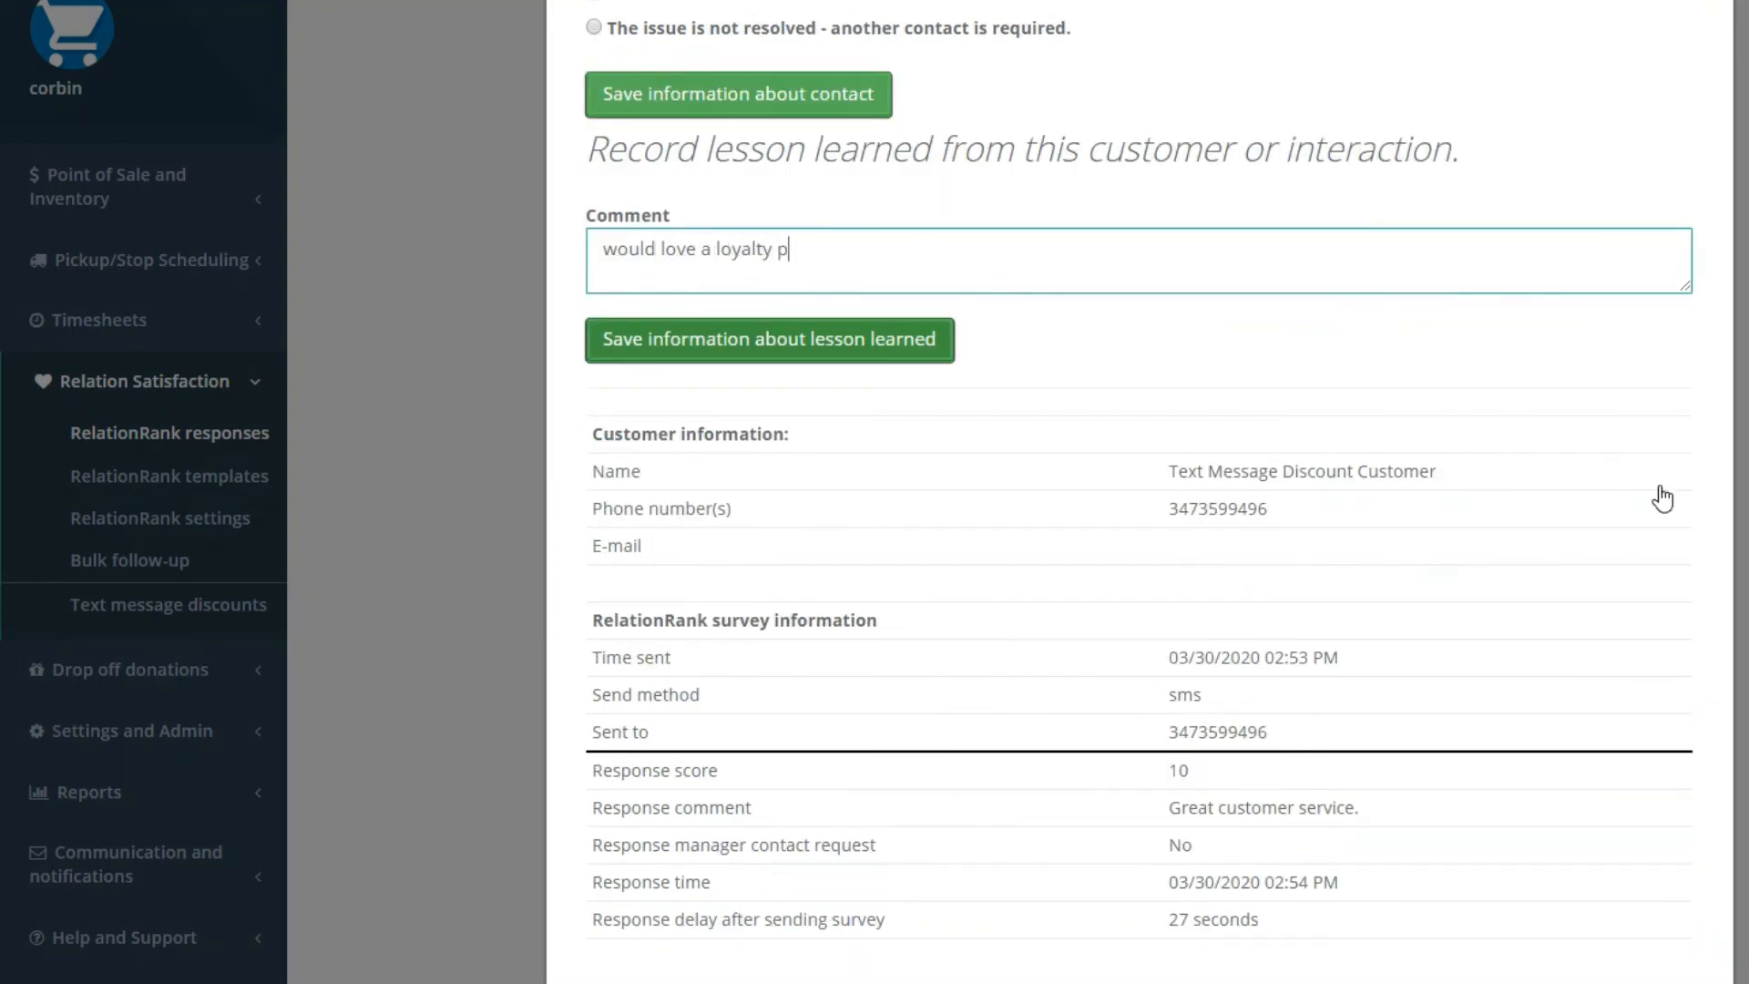
type("rogram")
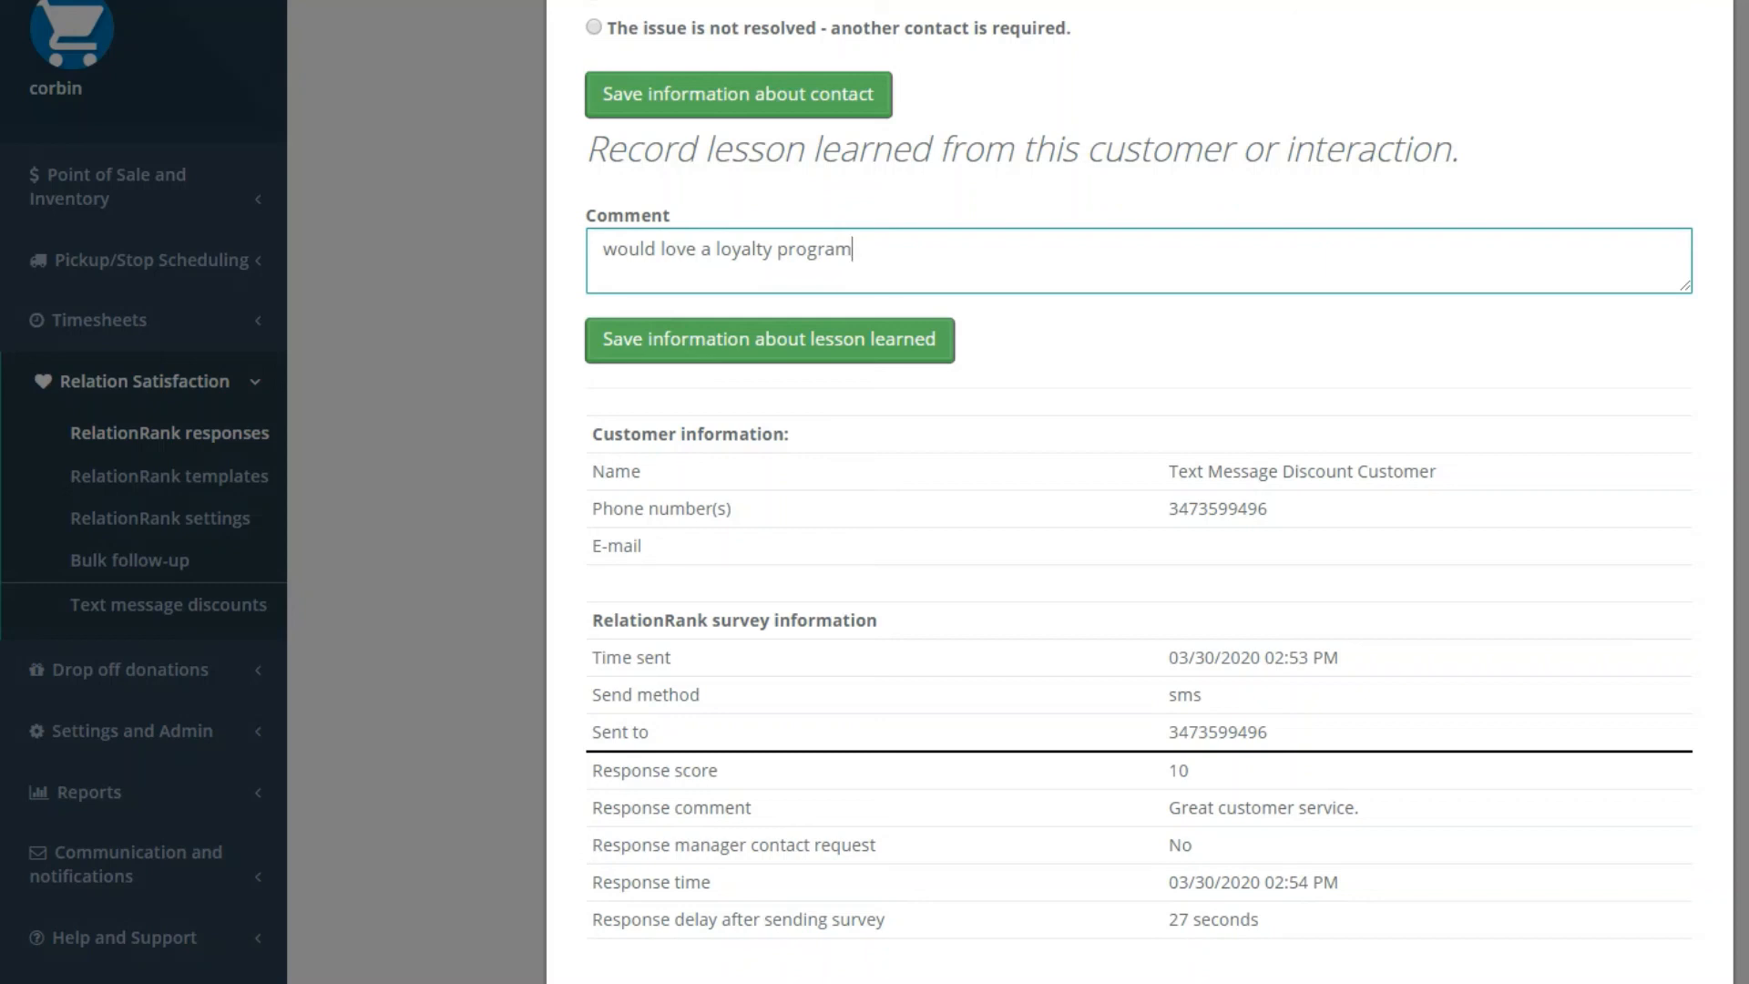
- Highlight the response delay in the survey information and review the filled-in contact form
left_click_drag(1168, 919, 1259, 919)
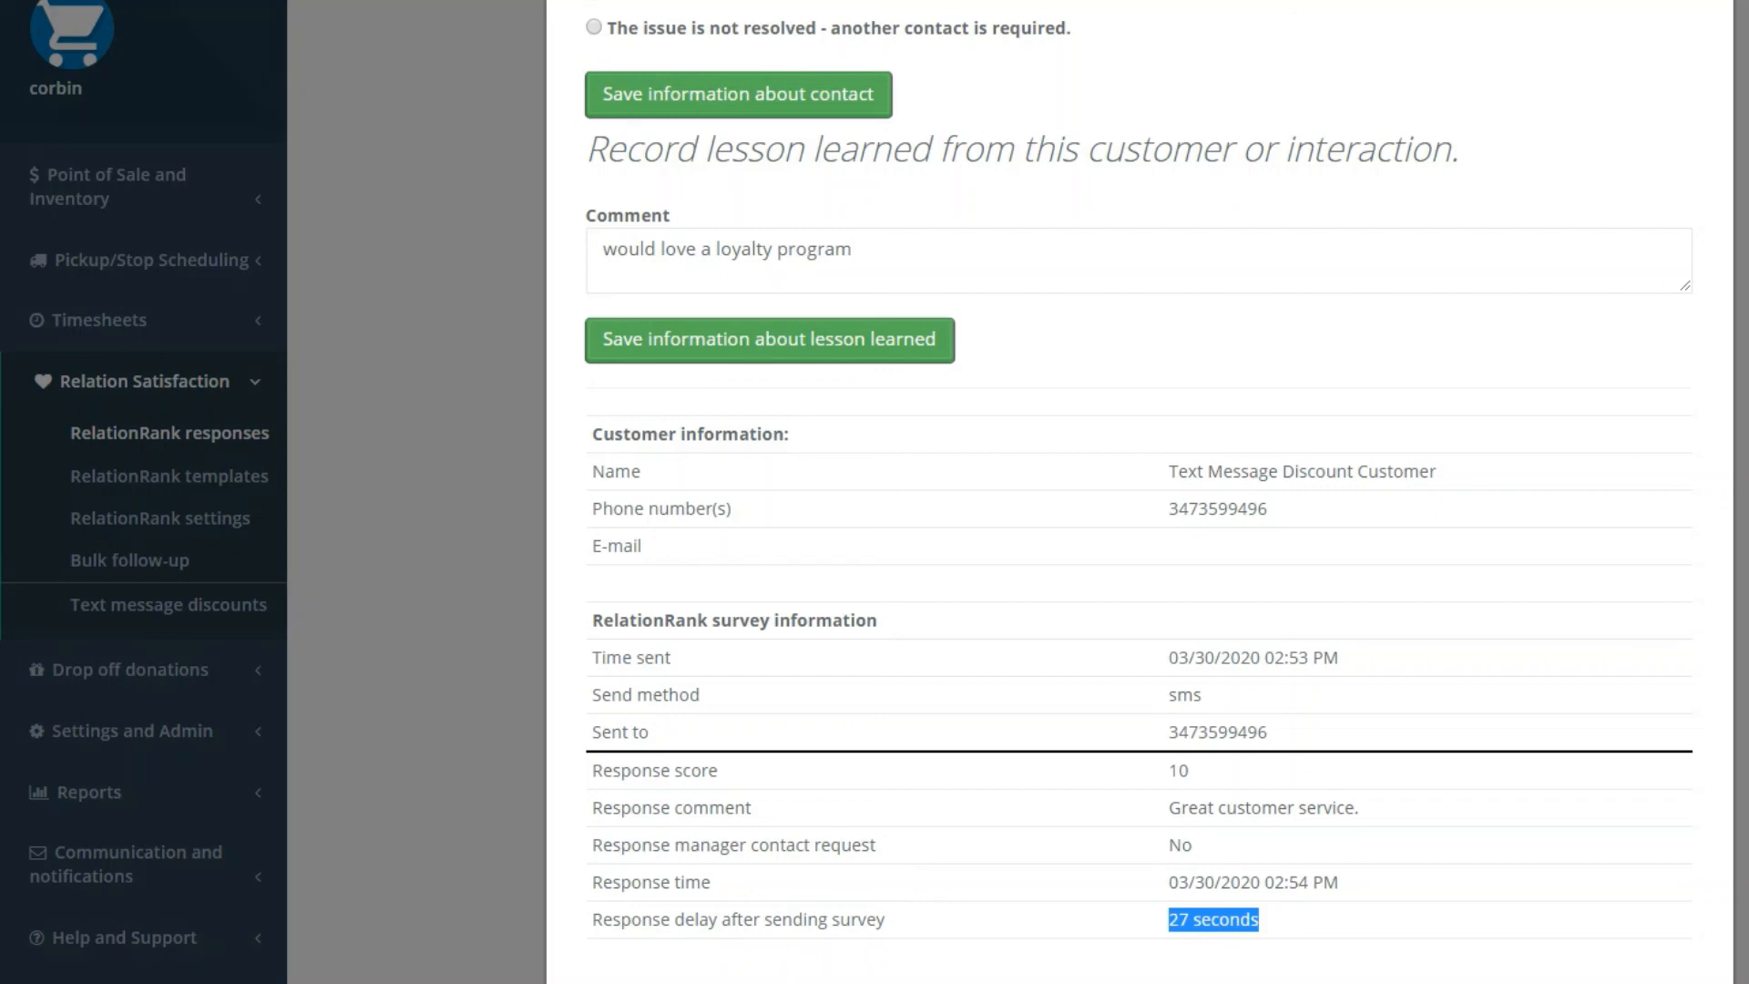
scroll(1138, 492, "up", 4)
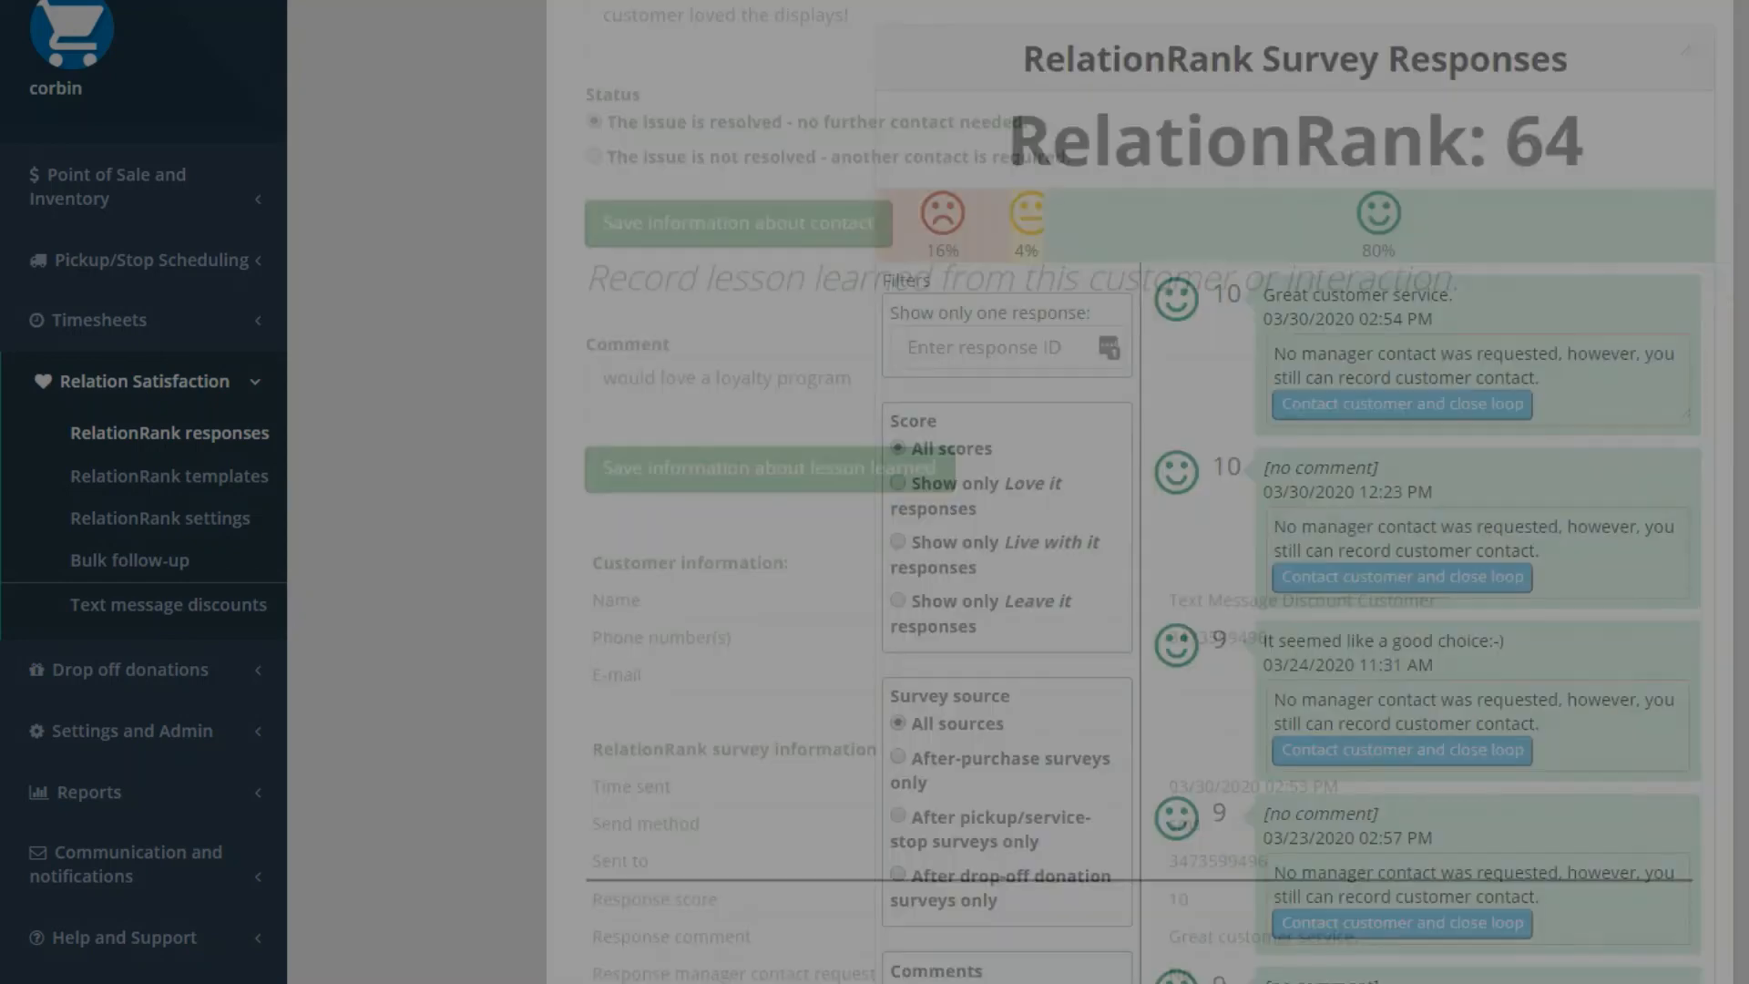